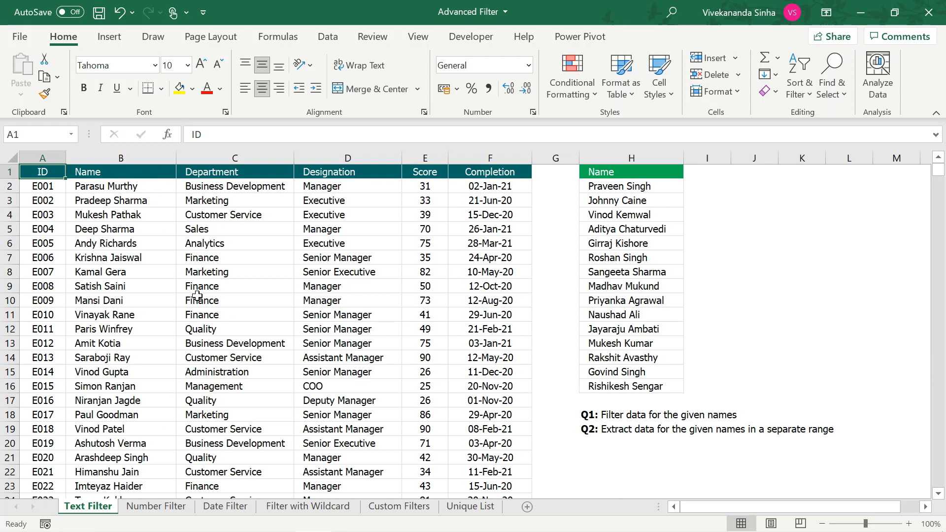
# - Turn on AutoFilter for the employee table and check the extent of the data and the list of names in column H
pyautogui.hotkey('ctrl', 'shift', 'l')
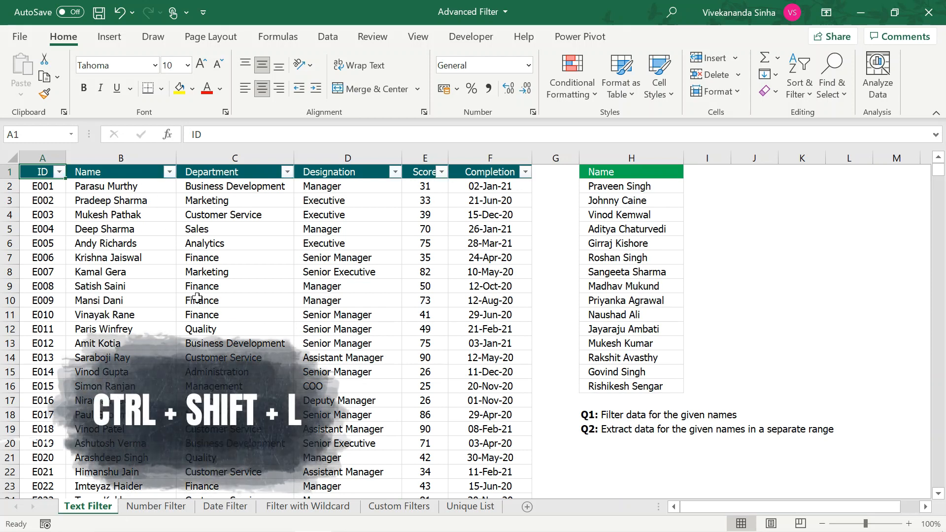
pyautogui.click(169, 171)
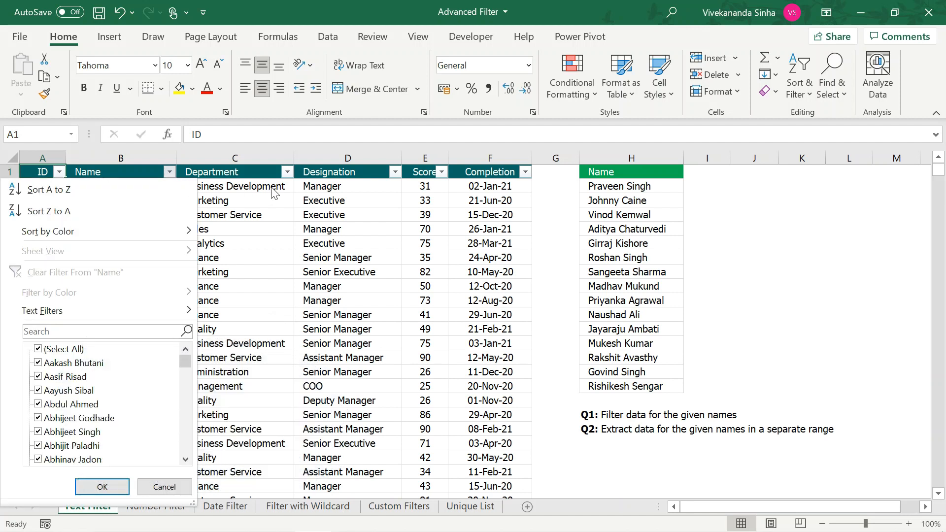
pyautogui.press('Escape')
pyautogui.click(340, 172)
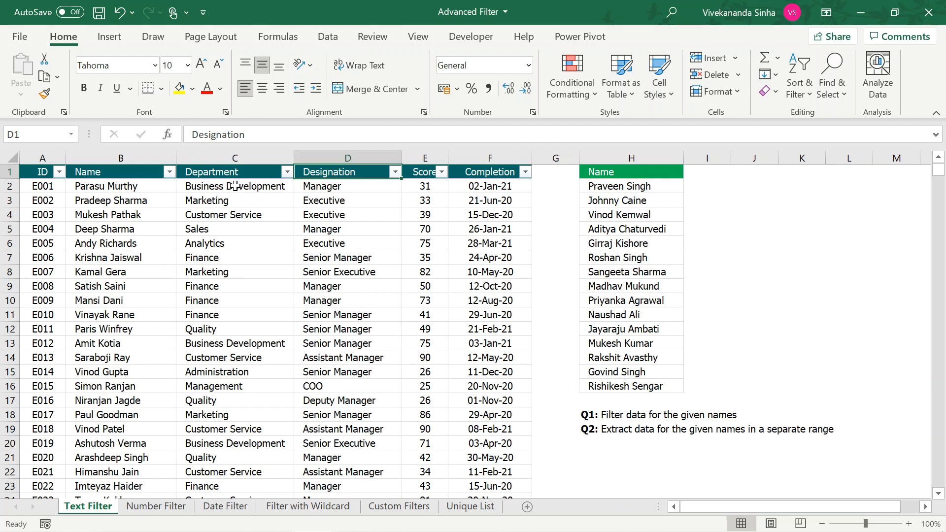
pyautogui.click(232, 185)
pyautogui.hotkey('ctrl', 'Down')
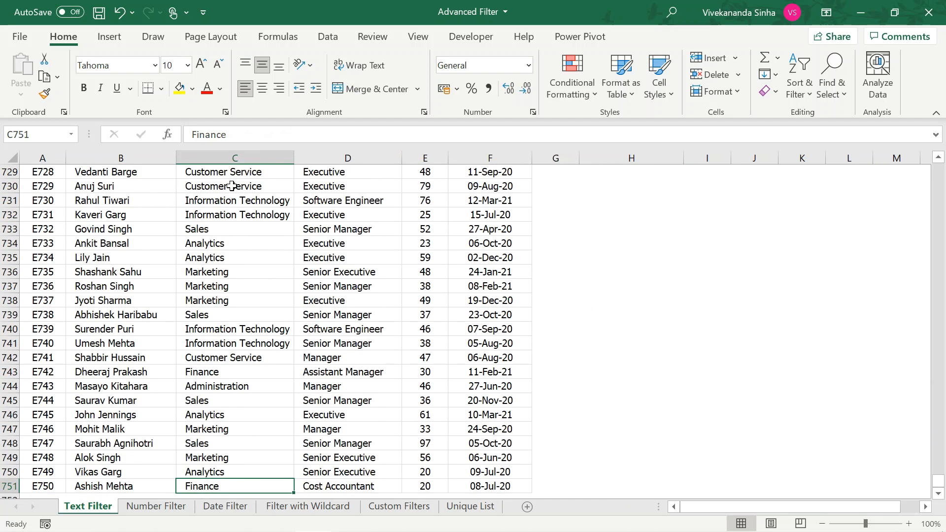
pyautogui.hotkey('ctrl', 'Up')
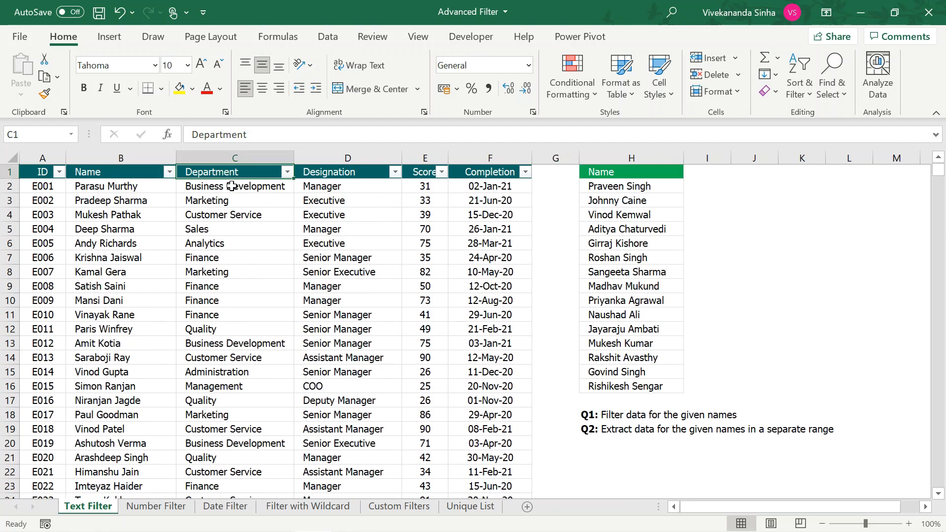
pyautogui.moveTo(604, 186); pyautogui.dragTo(618, 385)
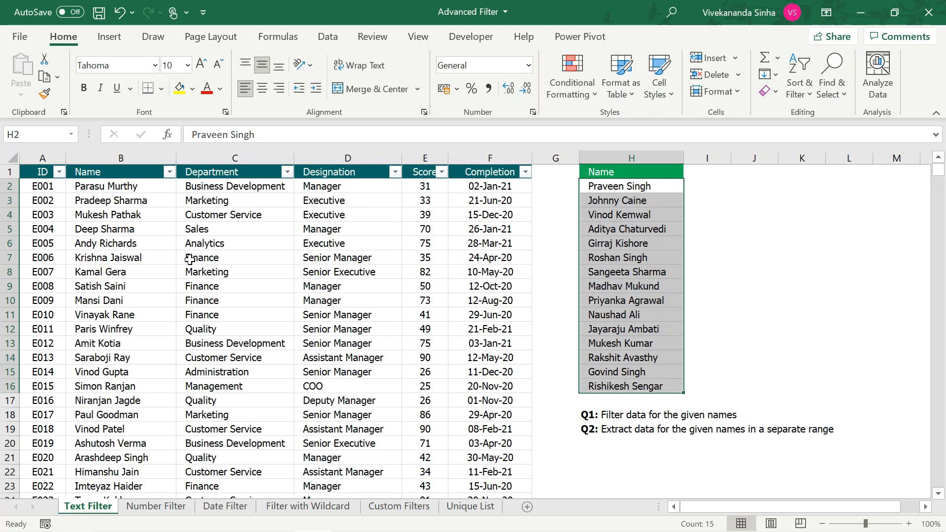
# - Try to filter the Name column by ticking individual names, and remove AutoFilter from the table
pyautogui.click(170, 173)
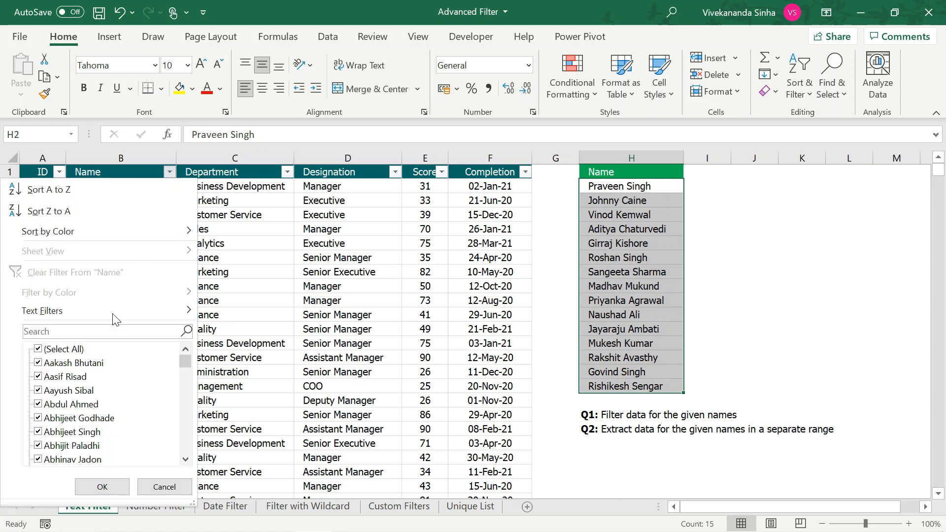
pyautogui.click(66, 352)
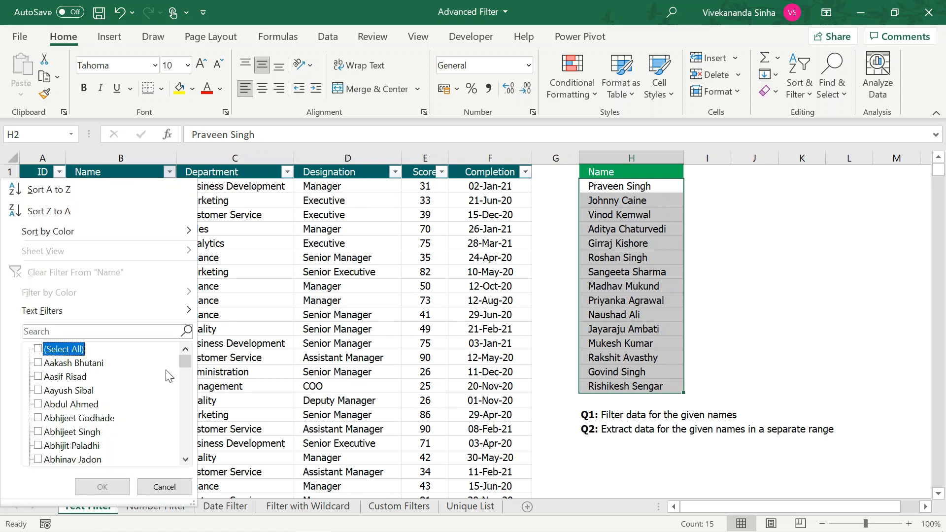
pyautogui.moveTo(183, 362)
pyautogui.mouseDown()
pyautogui.moveTo(182, 388)
pyautogui.moveTo(182, 348)
pyautogui.mouseUp()
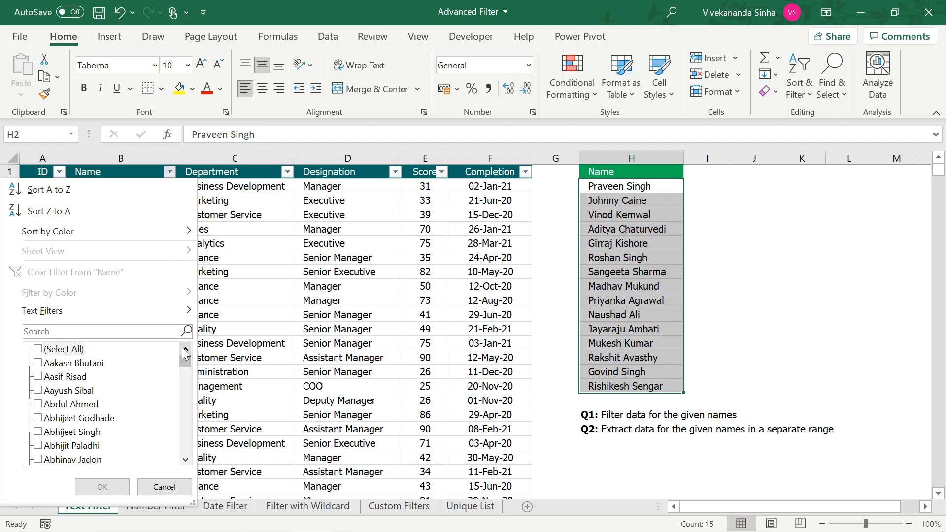
pyautogui.click(55, 378)
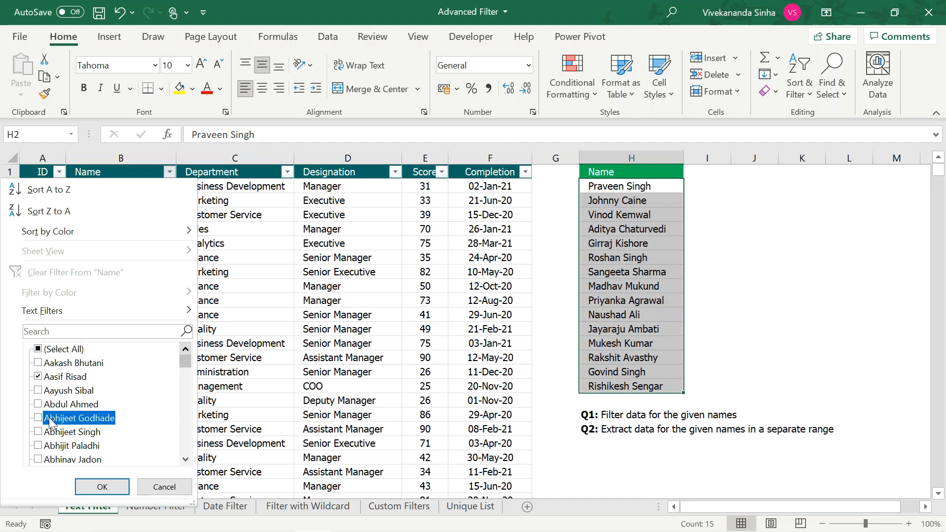
pyautogui.moveTo(184, 359); pyautogui.dragTo(184, 387)
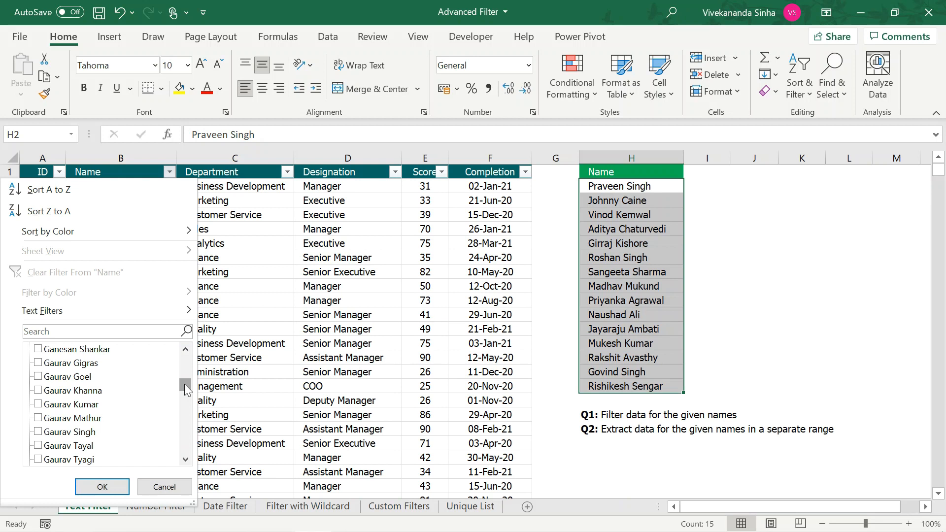
pyautogui.click(160, 485)
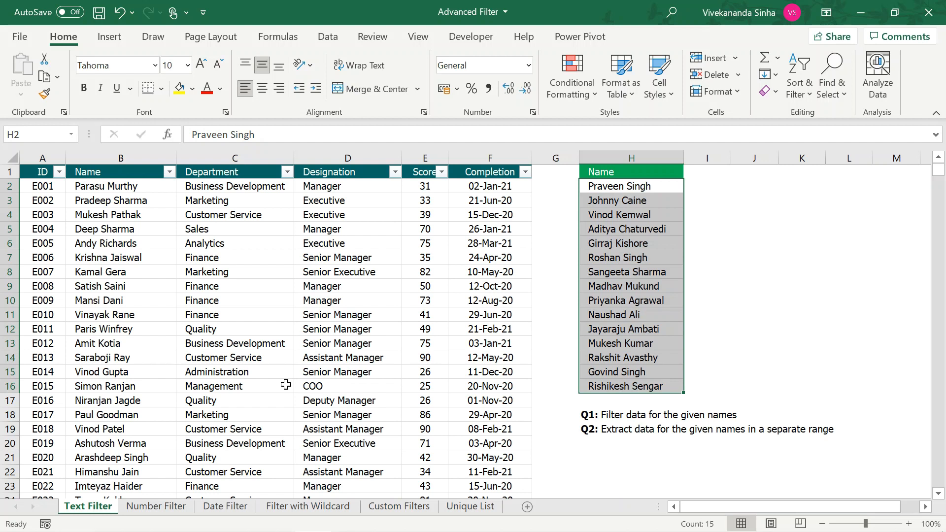
pyautogui.hotkey('ctrl', 'shift', 'l')
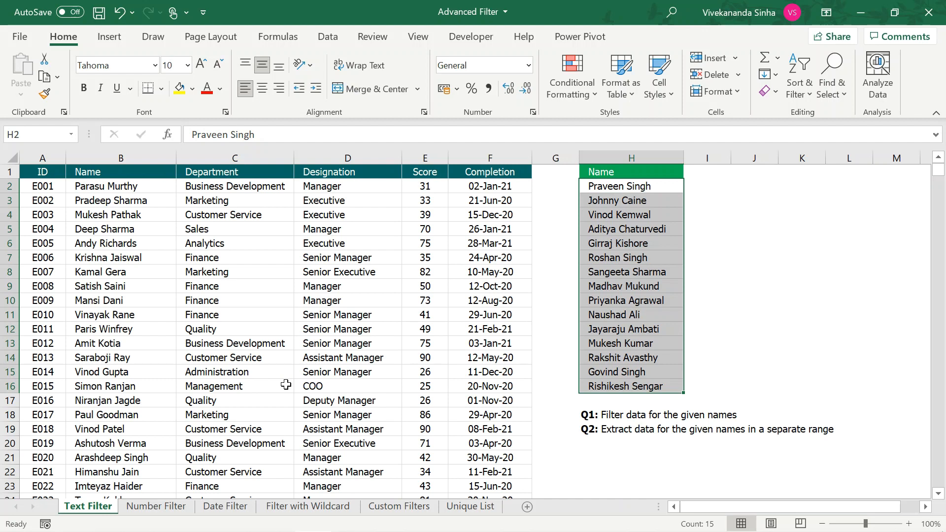
# - Open the Advanced Filter dialog from a cell inside the employee table
pyautogui.click(245, 253)
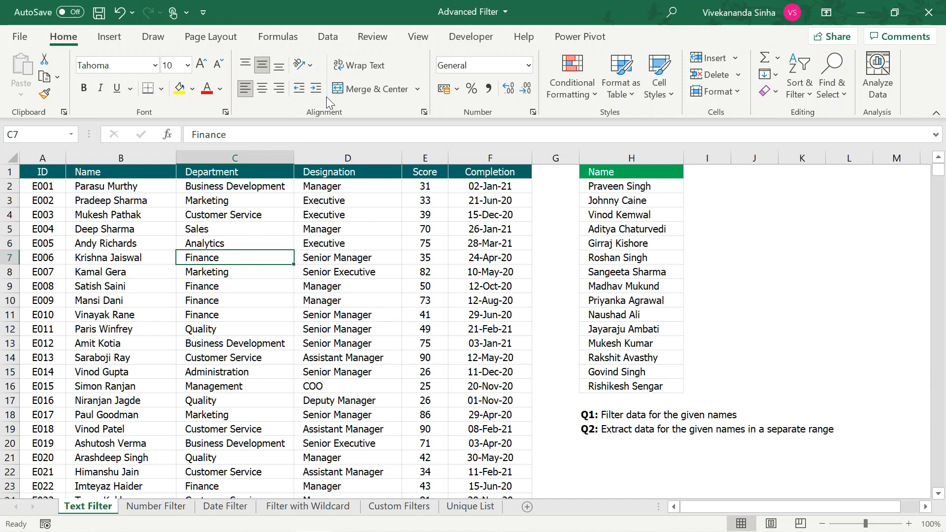
pyautogui.click(327, 40)
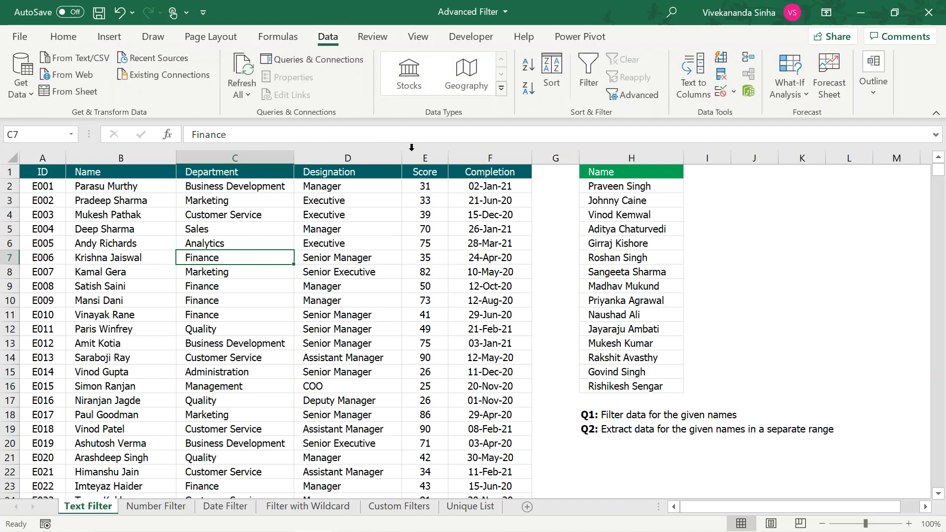
pyautogui.click(637, 94)
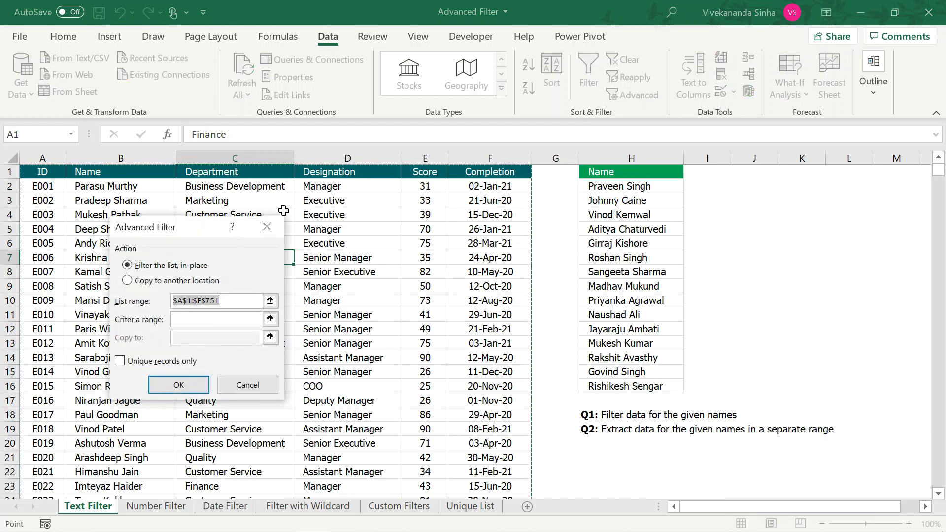
pyautogui.click(267, 227)
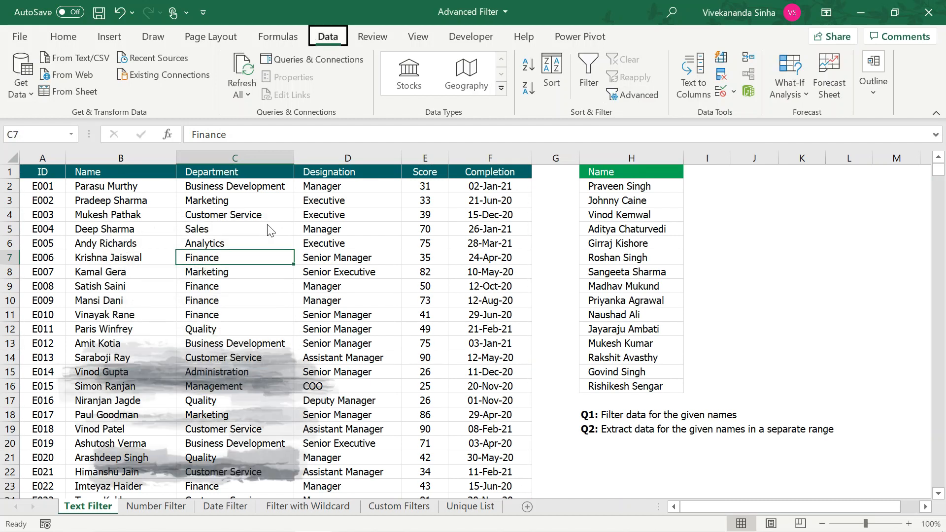
pyautogui.hotkey('alt', 'd')
pyautogui.press('f')
pyautogui.press('a')
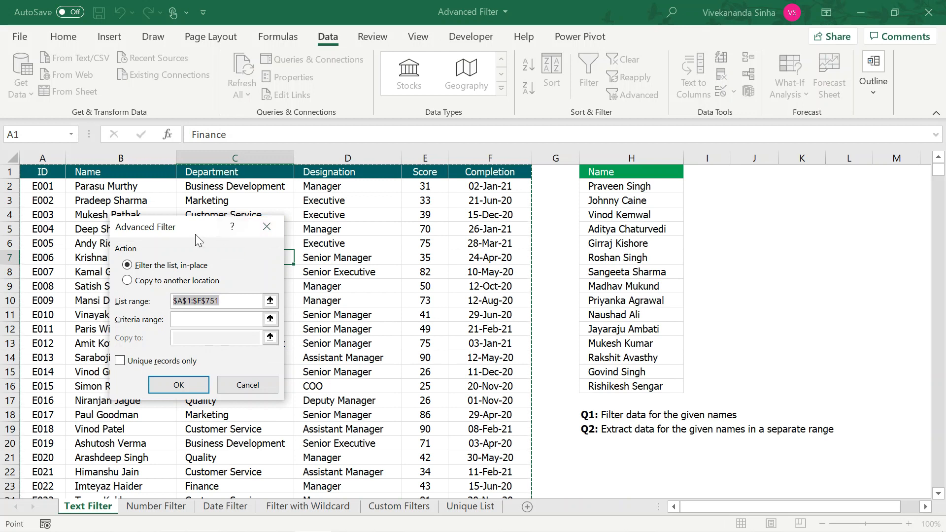
pyautogui.moveTo(192, 228); pyautogui.dragTo(248, 235)
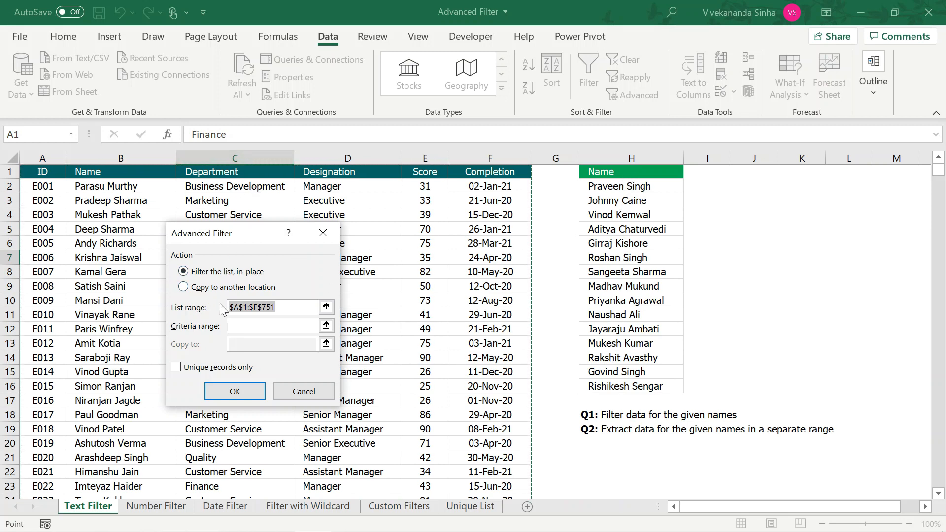
pyautogui.click(196, 274)
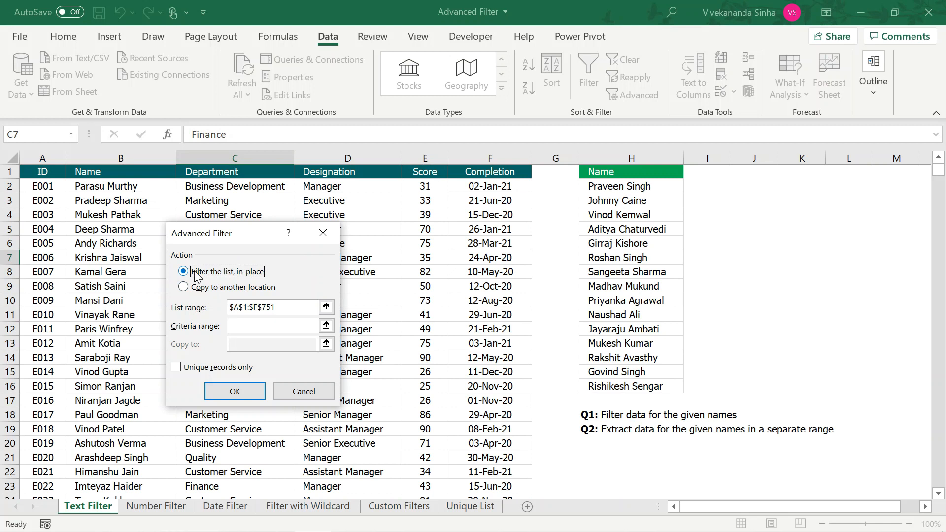
pyautogui.click(211, 294)
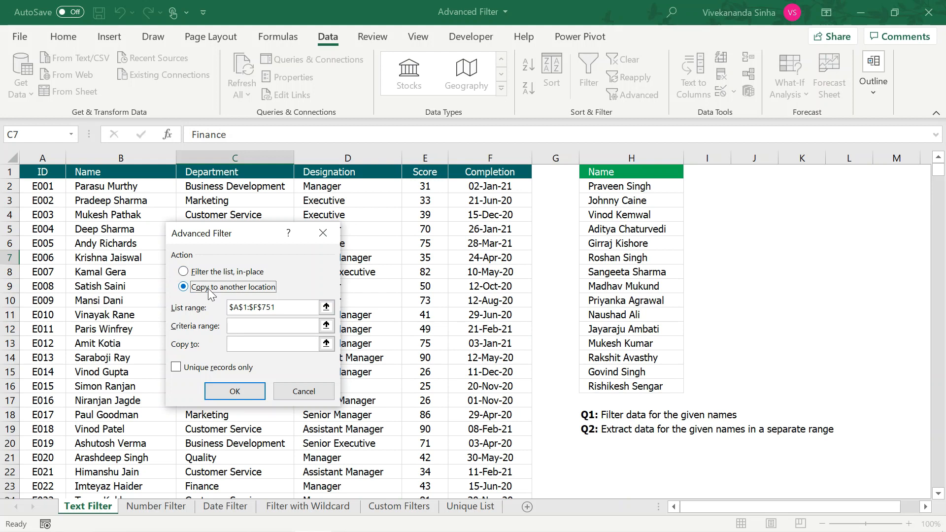
pyautogui.click(219, 274)
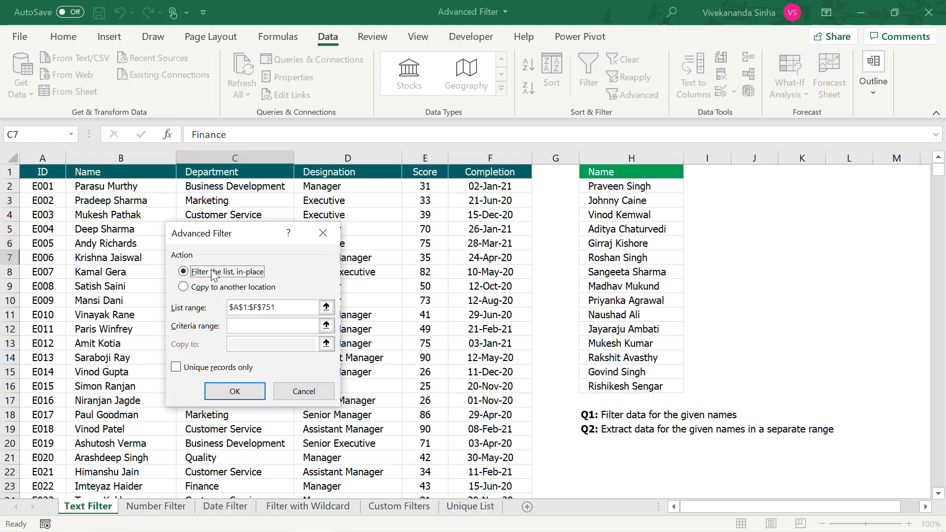
pyautogui.click(207, 288)
pyautogui.click(245, 345)
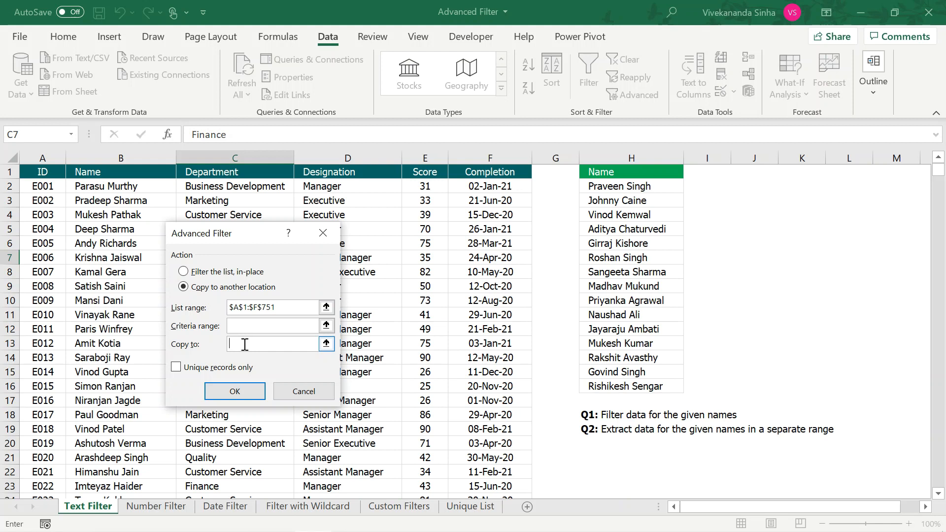
pyautogui.click(245, 272)
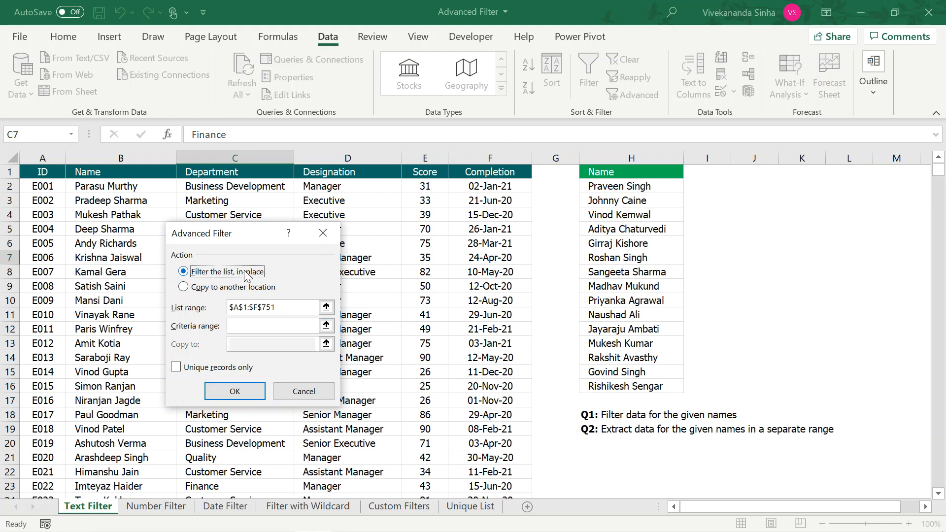
# - Filter the employee list A1:F751 in place with Advanced Filter, using the names in H1:H16 as the criteria range
pyautogui.click(284, 308)
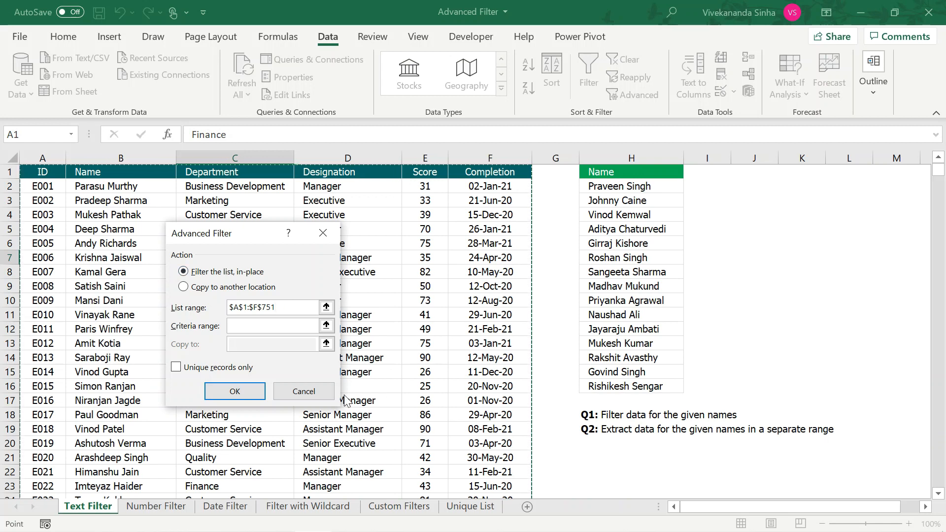
pyautogui.click(261, 327)
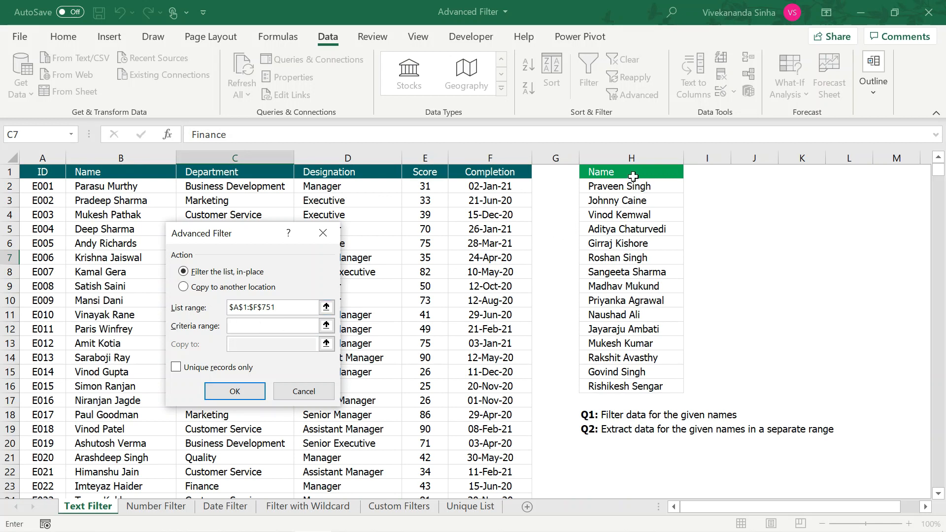
pyautogui.moveTo(633, 173); pyautogui.dragTo(640, 389)
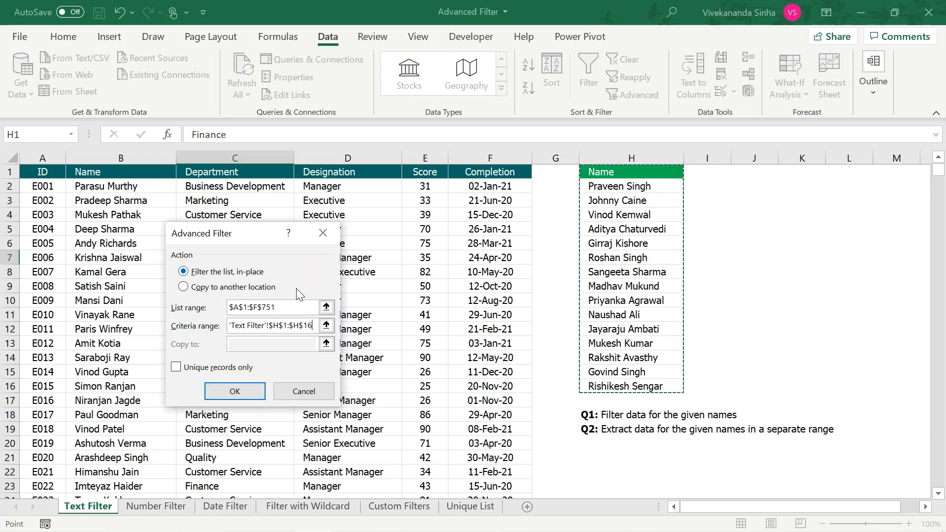
pyautogui.click(236, 390)
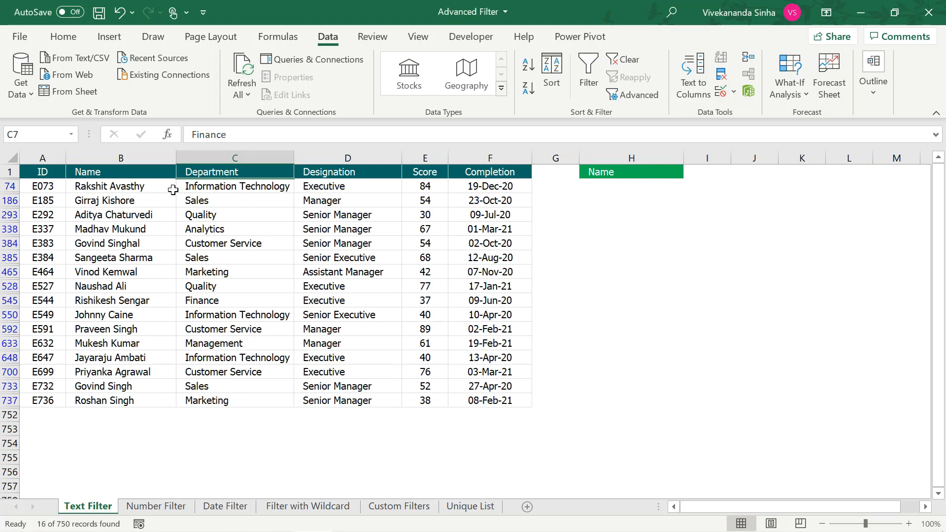
# - Review the names in the filtered rows and clear the advanced filter from the employee table
pyautogui.moveTo(135, 187); pyautogui.dragTo(143, 400)
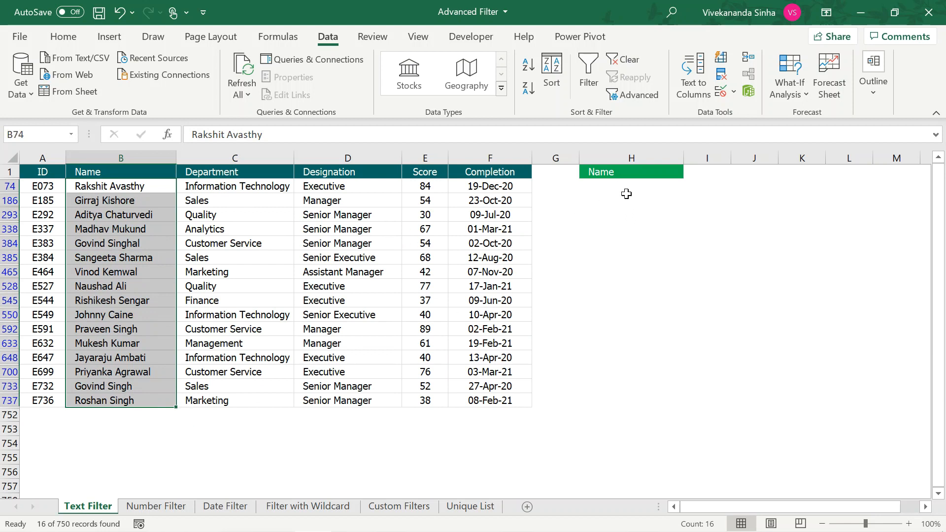
pyautogui.click(118, 186)
pyautogui.moveTo(118, 186); pyautogui.dragTo(127, 395)
pyautogui.click(123, 184)
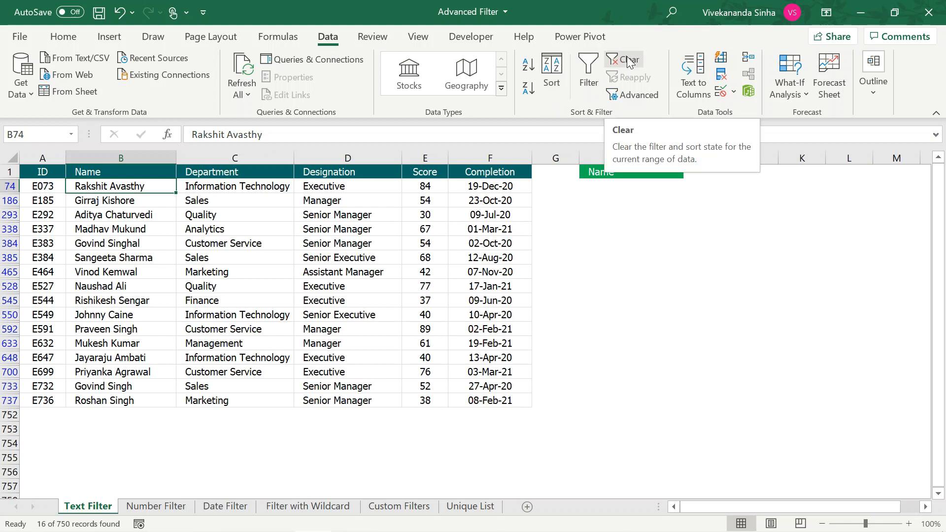
pyautogui.press('alt')
pyautogui.press('d')
pyautogui.press('f')
pyautogui.press('s')
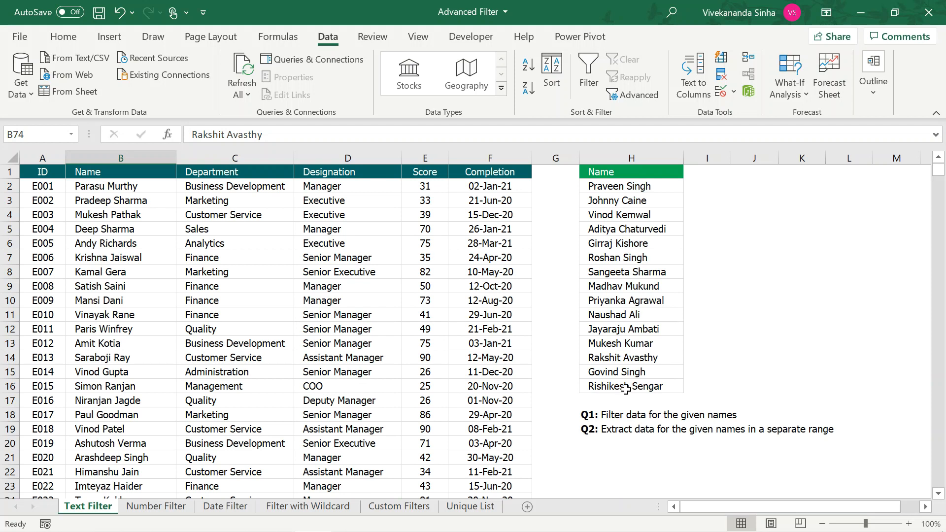
# - Extract the records matching the names in H1:H16 from the list A1:F751 to cell L1 with Advanced Filter
pyautogui.click(127, 221)
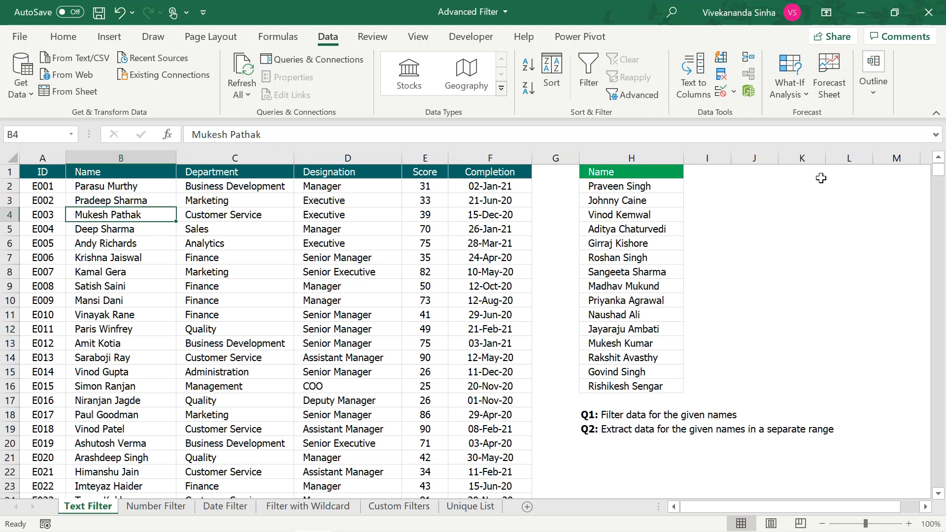
pyautogui.moveTo(639, 173); pyautogui.dragTo(637, 381)
pyautogui.click(283, 274)
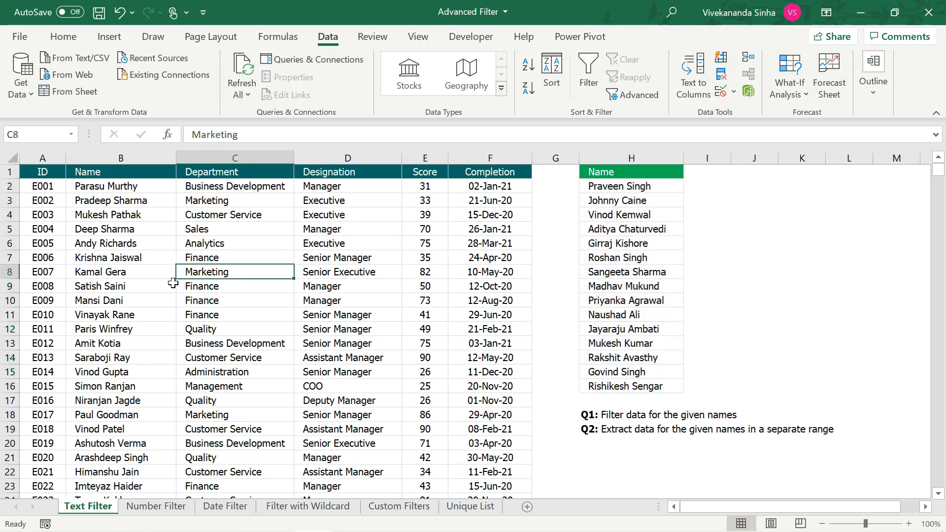
pyautogui.click(145, 273)
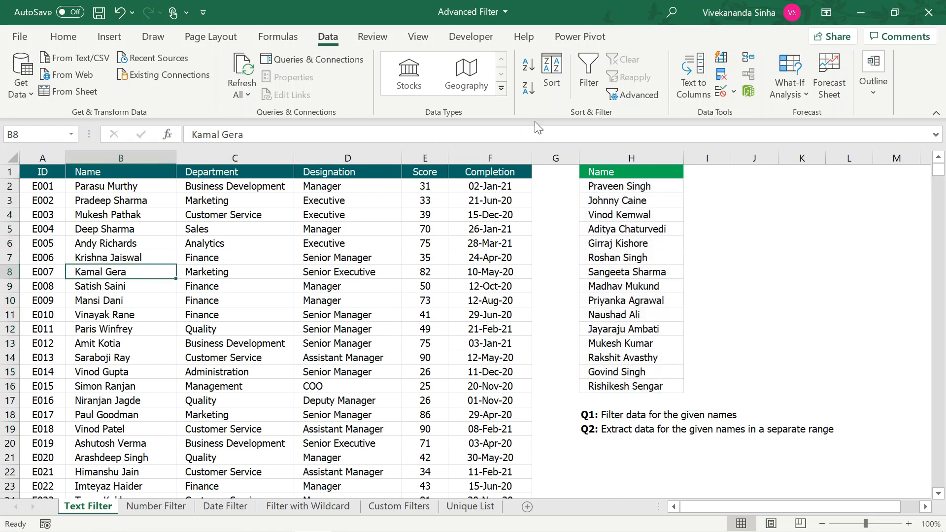
pyautogui.click(629, 95)
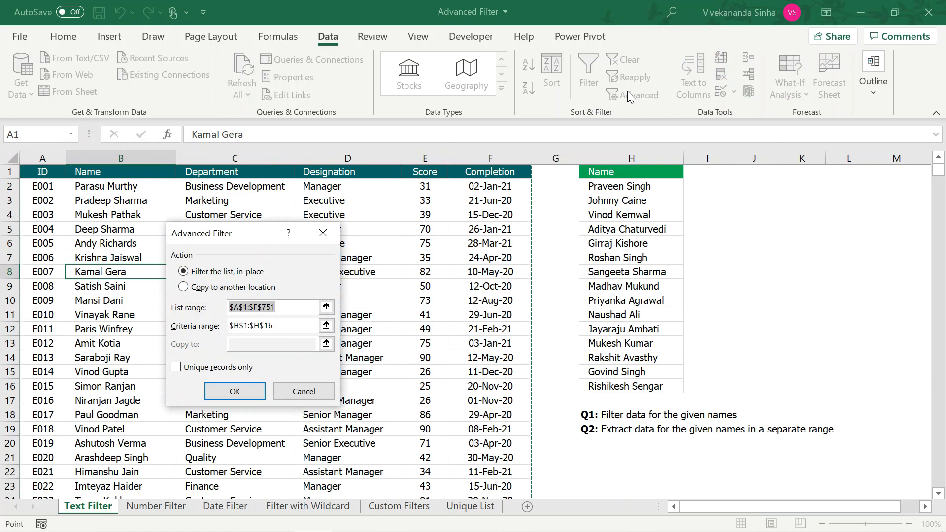
pyautogui.click(287, 326)
pyautogui.click(286, 323)
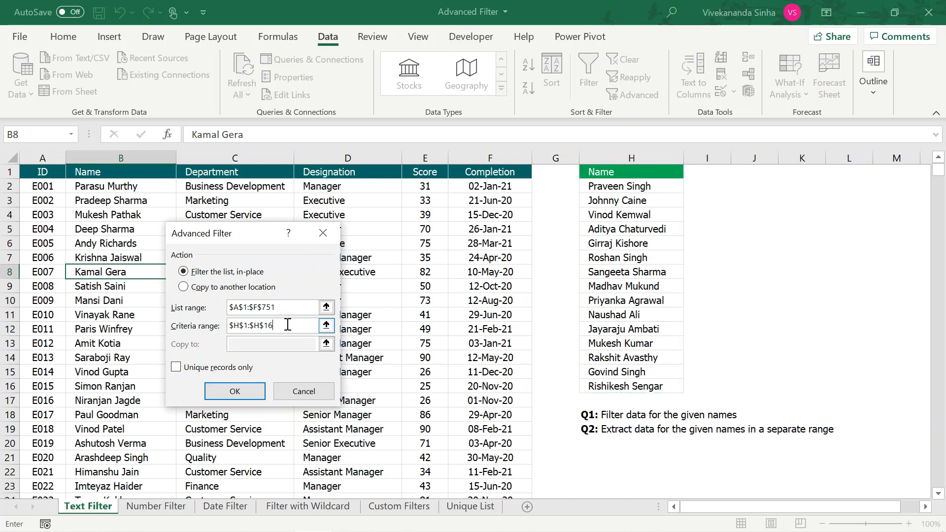
pyautogui.click(208, 287)
pyautogui.click(255, 343)
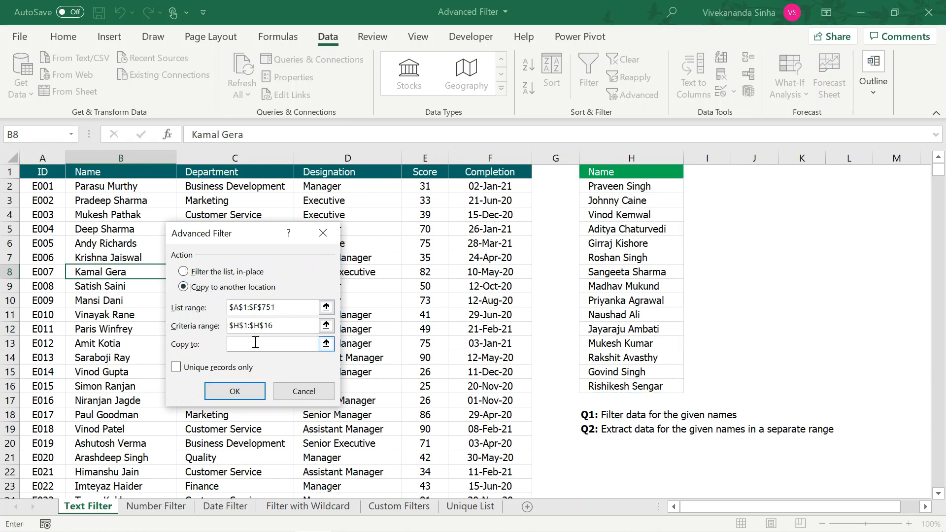
pyautogui.click(848, 174)
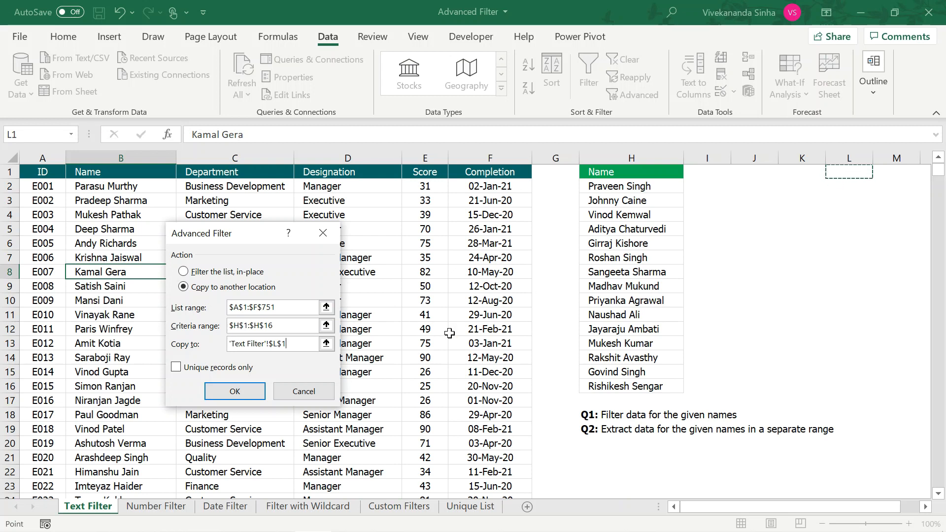
pyautogui.click(242, 391)
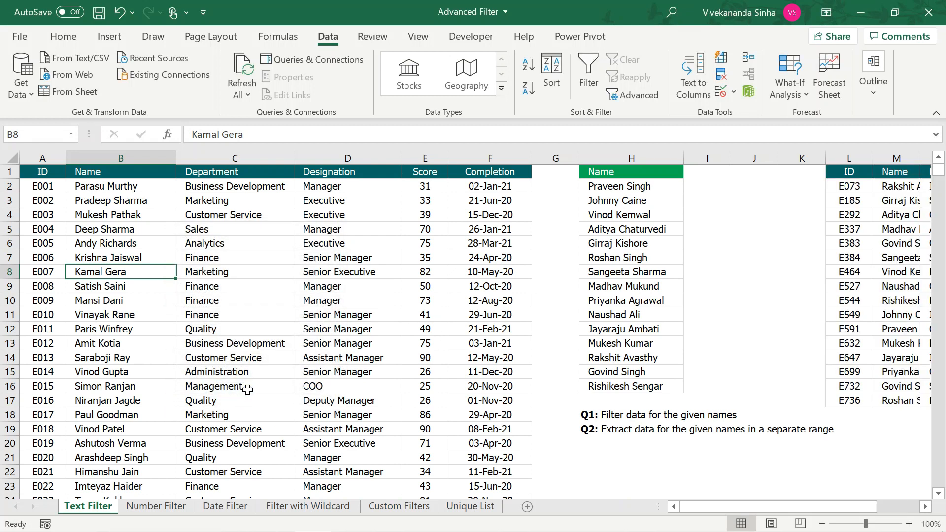
# - AutoFit the widths of columns L to Q holding the extracted records
pyautogui.hscroll(3, 466, 363)
pyautogui.moveTo(576, 158); pyautogui.dragTo(804, 168)
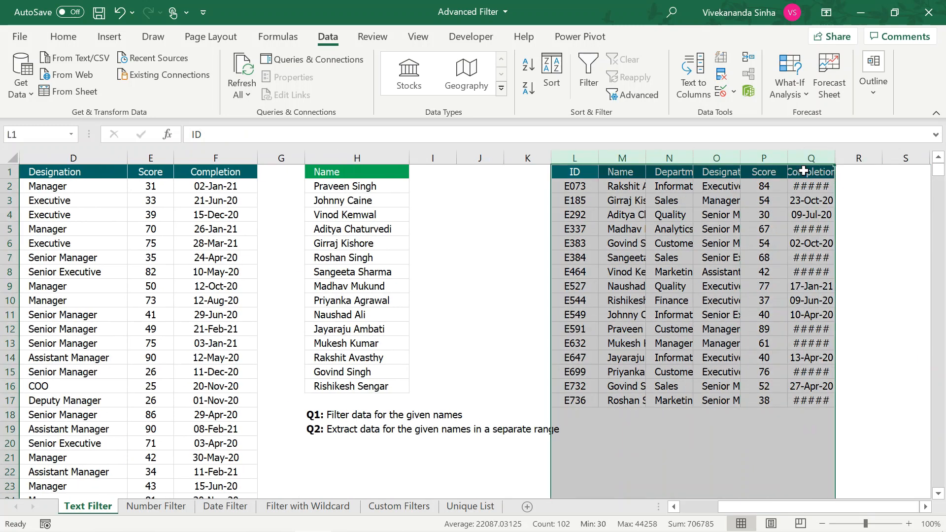
pyautogui.doubleClick(831, 159)
# - Review the extracted records across columns L to Q and compare them with the given name list and source table
pyautogui.click(561, 197)
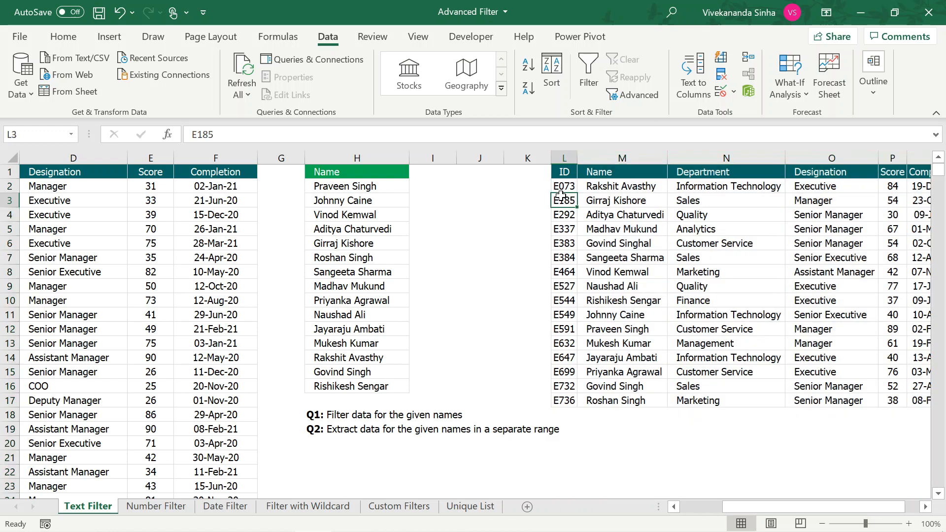
pyautogui.press('Right')
pyautogui.press('Right')
pyautogui.press('Right')
pyautogui.press('Right')
pyautogui.press('Right')
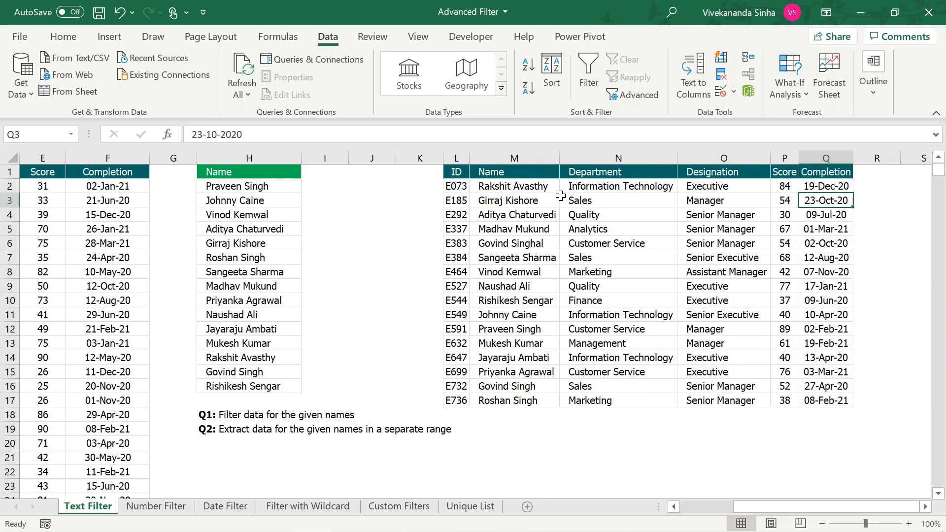
pyautogui.hotkey('ctrl', 'Up')
pyautogui.hotkey('ctrl', 'Left')
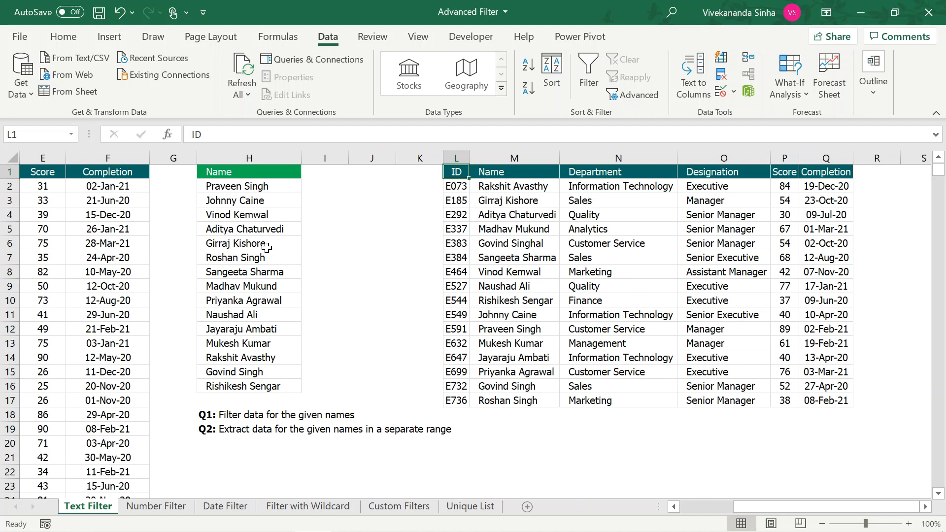
pyautogui.hscroll(-2, 174, 339)
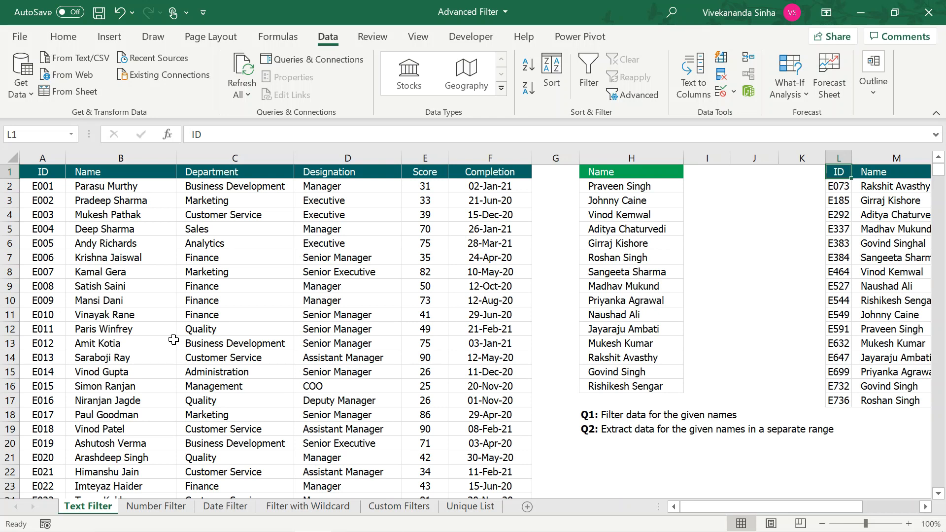
# - On the Number Filter sheet, copy the Score header from E1 into both I1 and J1
pyautogui.click(152, 506)
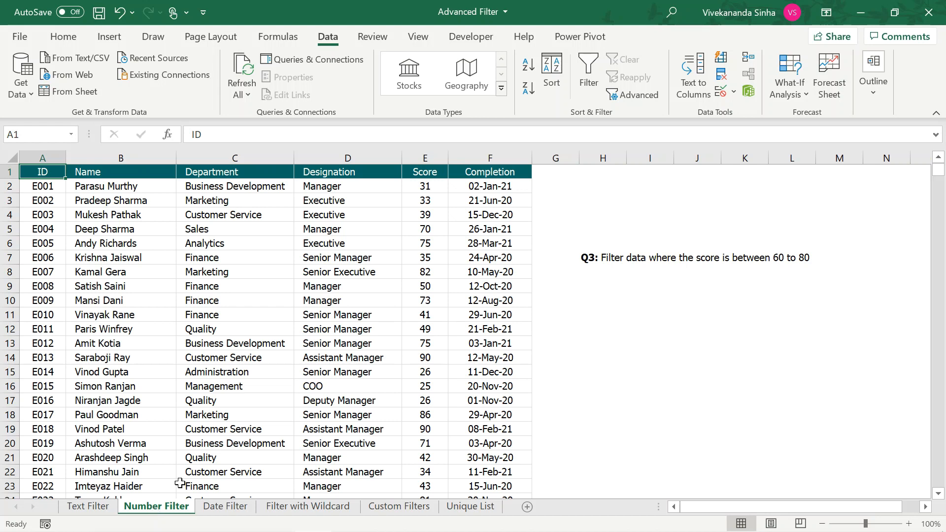
pyautogui.moveTo(124, 172); pyautogui.dragTo(424, 260)
pyautogui.click(485, 171)
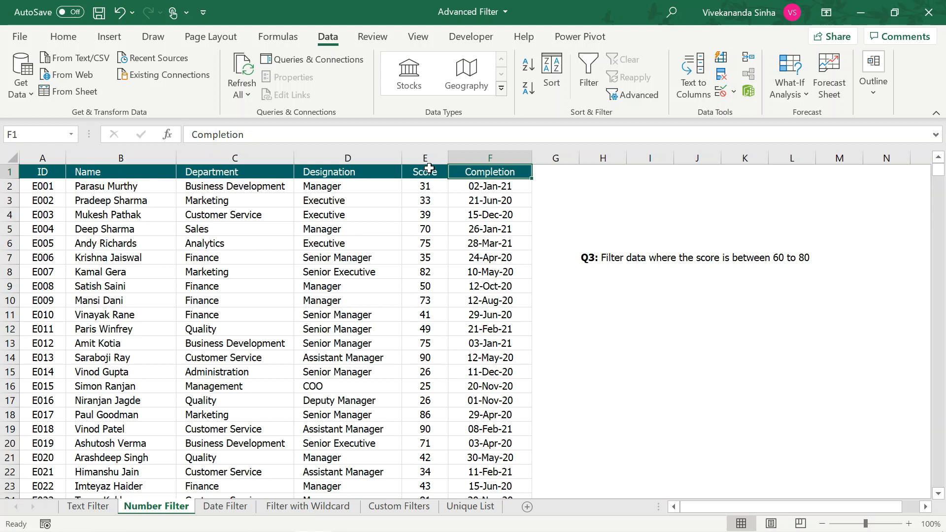
pyautogui.click(427, 170)
pyautogui.hotkey('ctrl', 'c')
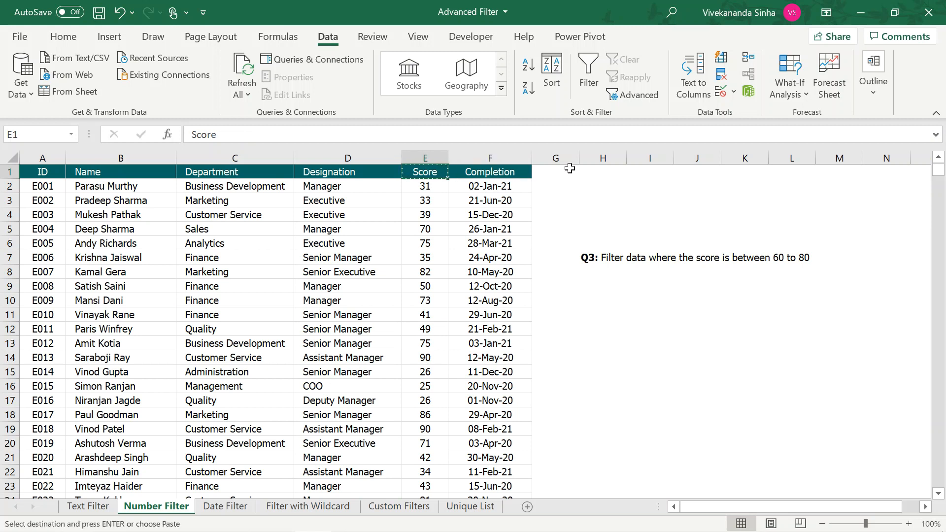
pyautogui.click(647, 168)
pyautogui.moveTo(648, 169); pyautogui.dragTo(693, 169)
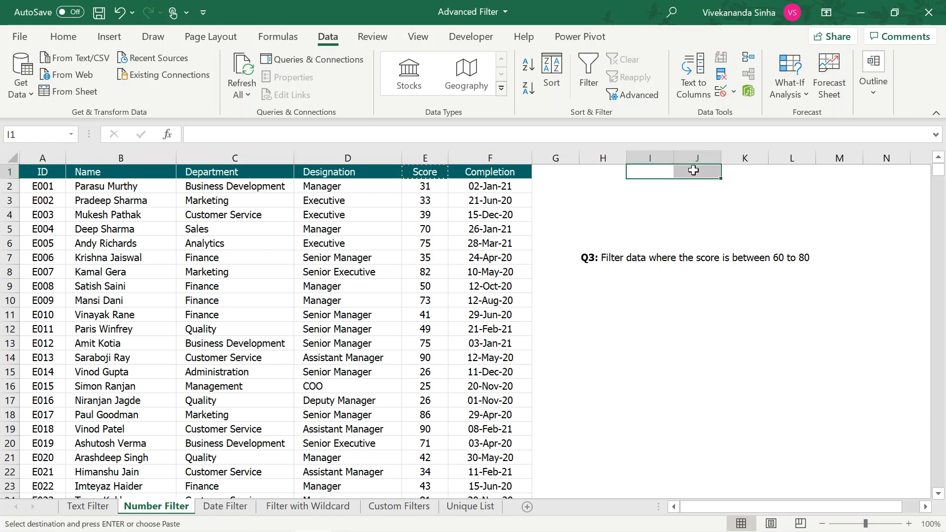
pyautogui.hotkey('ctrl', 'v')
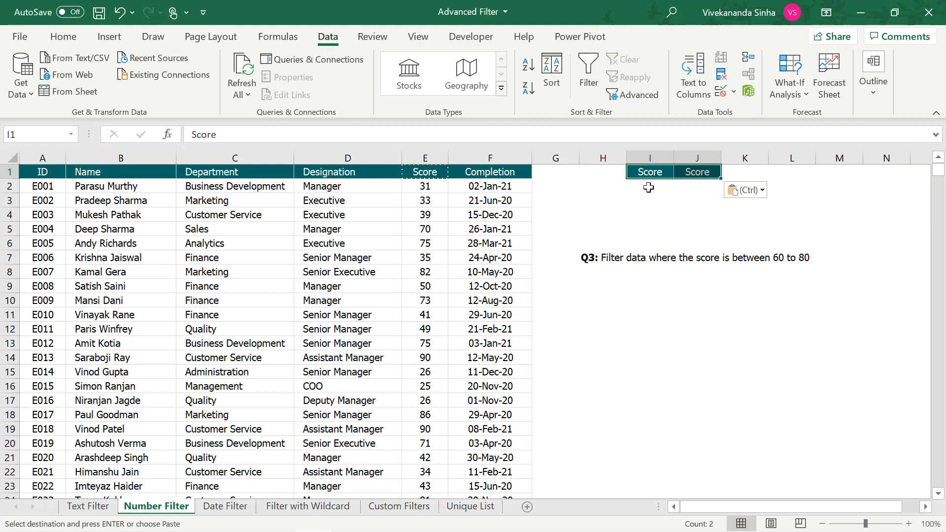
# - Enter the score criteria >=60 in I2 and <=80 in J2
pyautogui.click(647, 187)
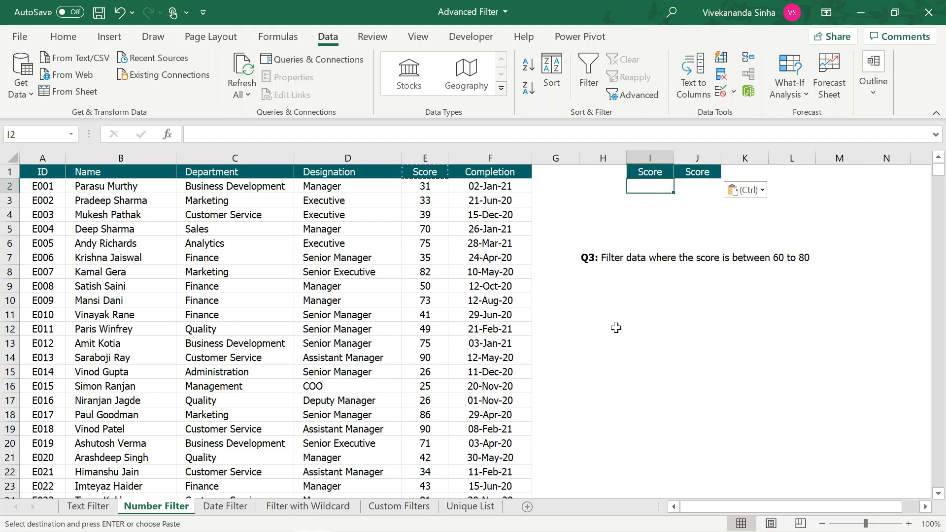
pyautogui.write('>=60')
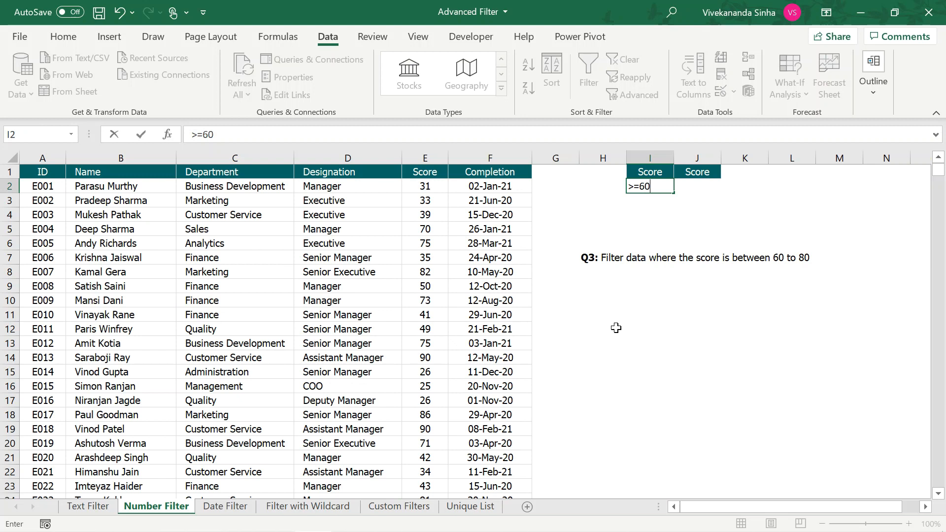
pyautogui.hotkey('ctrl', 'Return')
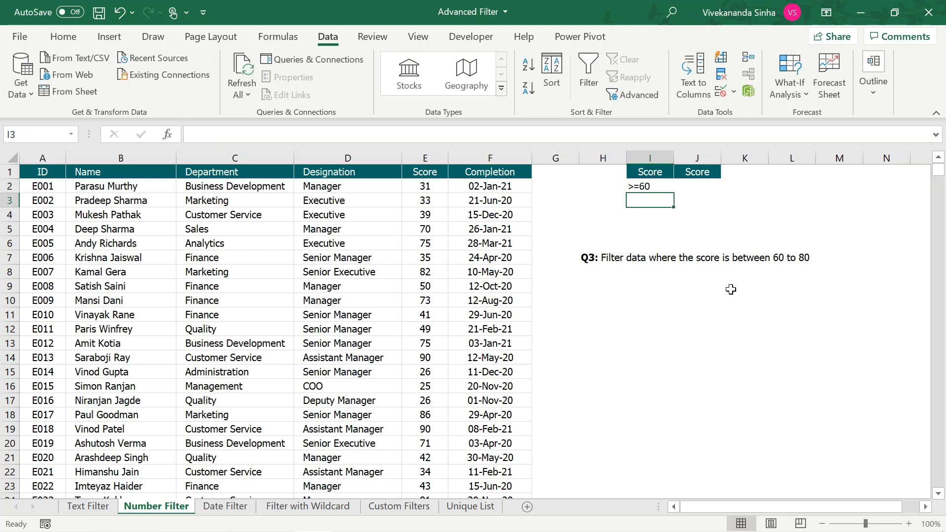
pyautogui.click(696, 189)
pyautogui.write('<')
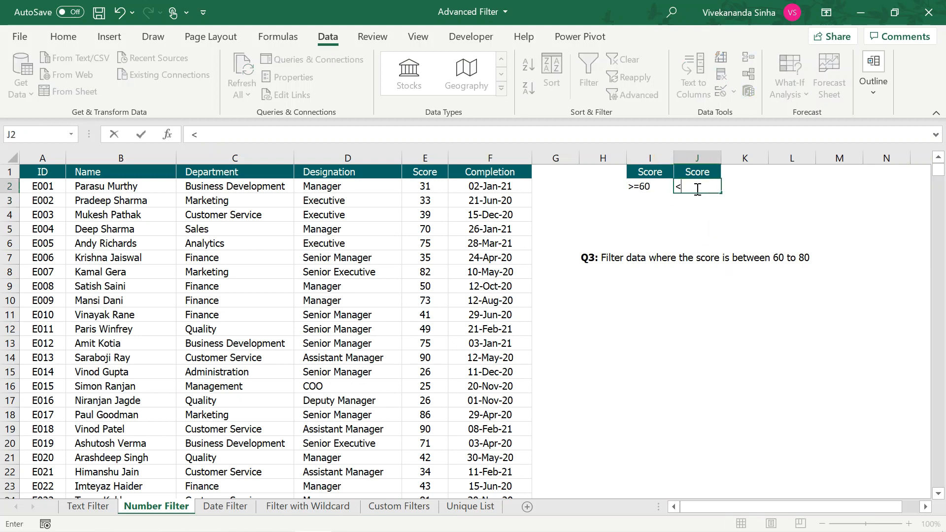
pyautogui.write('=80')
pyautogui.press('Return')
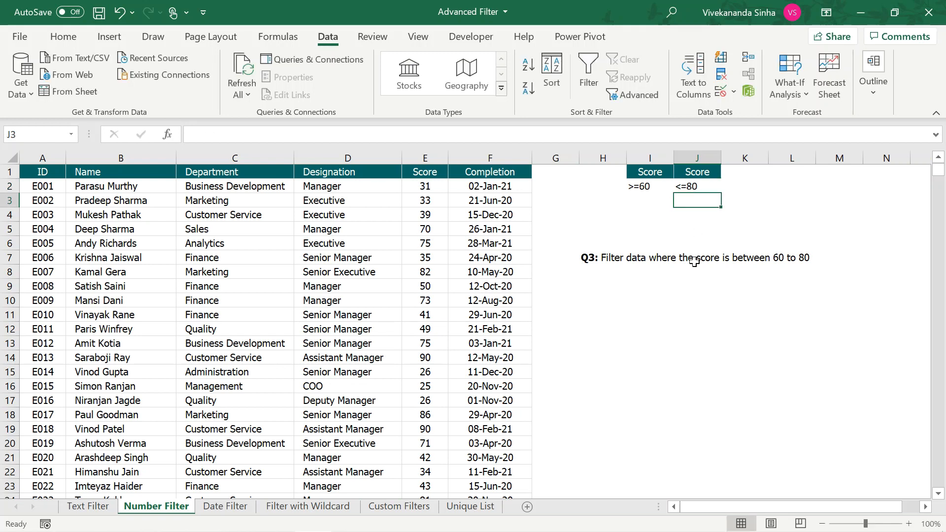
# - Examine the criteria layout across row 2 and down column I from cell I2
pyautogui.moveTo(650, 186); pyautogui.dragTo(693, 185)
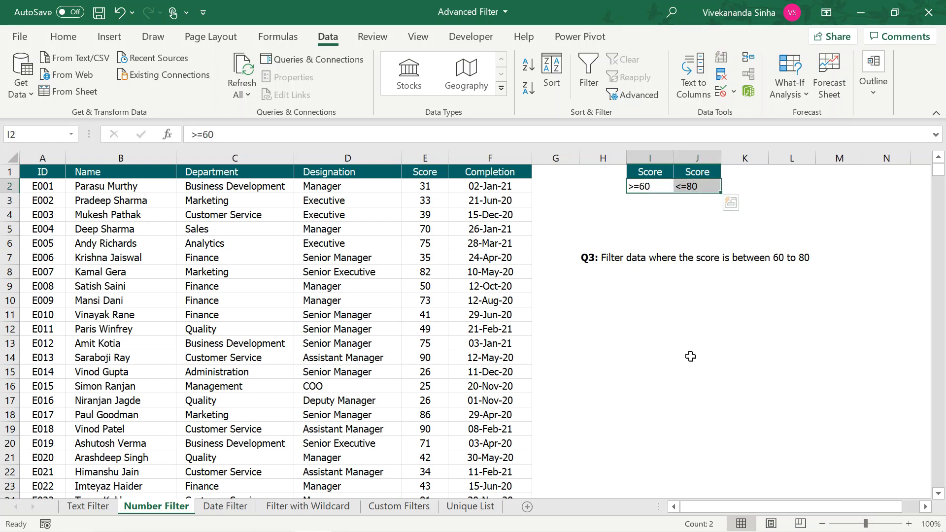
pyautogui.moveTo(647, 186); pyautogui.dragTo(777, 185)
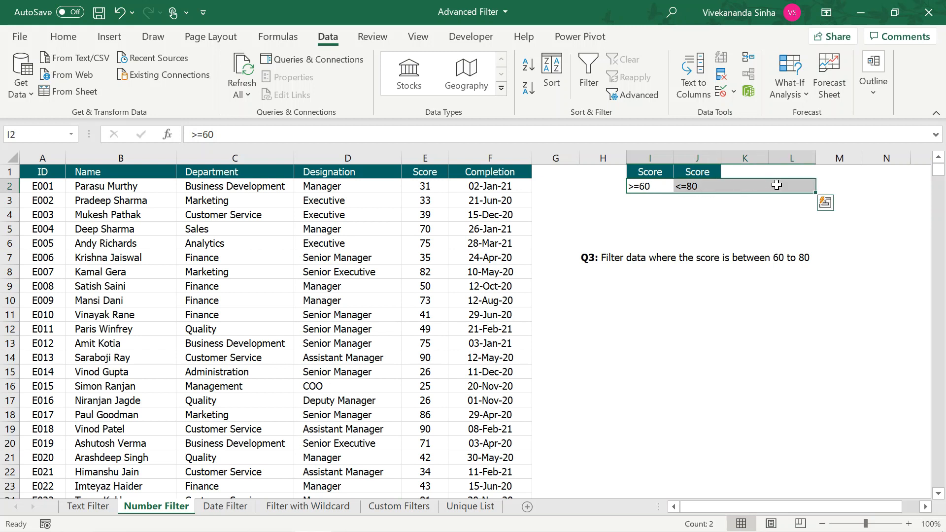
pyautogui.moveTo(639, 189)
pyautogui.moveTo(639, 189); pyautogui.dragTo(652, 292)
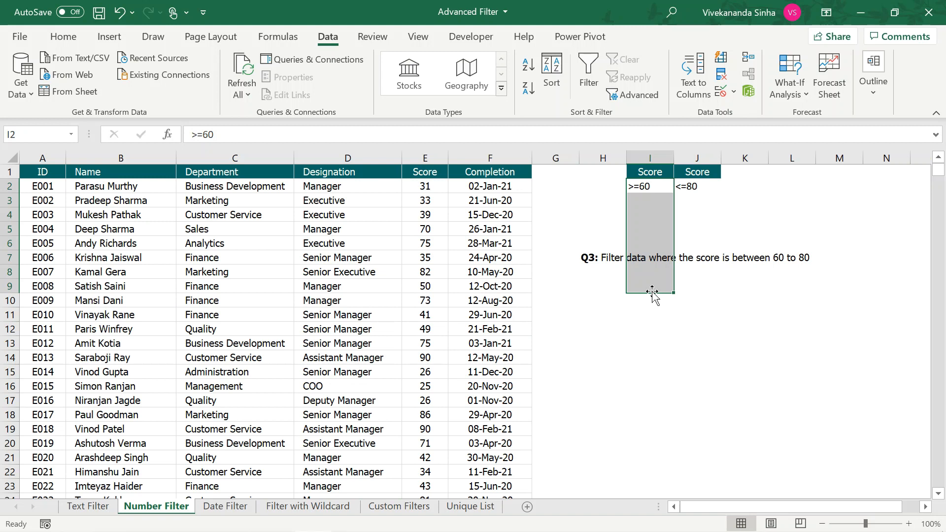
pyautogui.moveTo(636, 186); pyautogui.dragTo(647, 302)
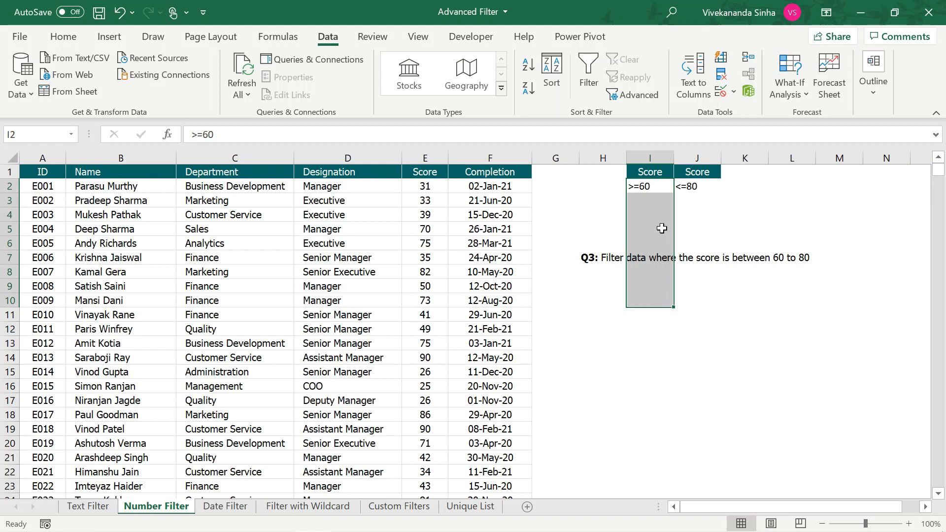
pyautogui.moveTo(648, 186); pyautogui.dragTo(787, 184)
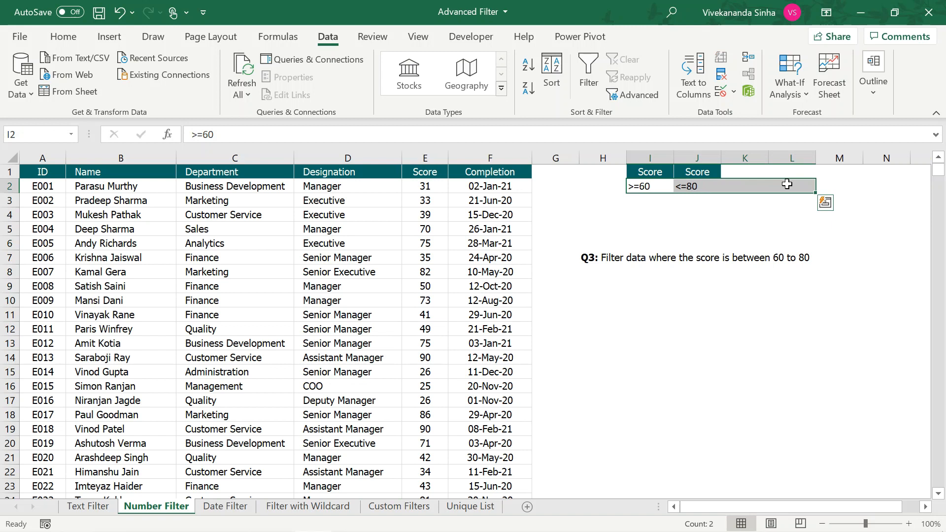
pyautogui.click(648, 186)
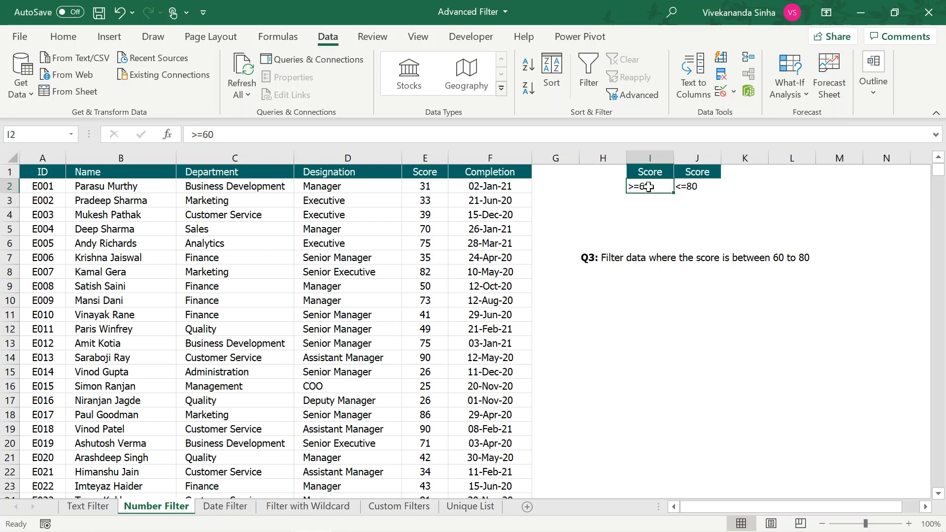
# - Copy the formatting of score cell E2 onto the criteria cells I2:J2 with Format Painter
pyautogui.click(334, 263)
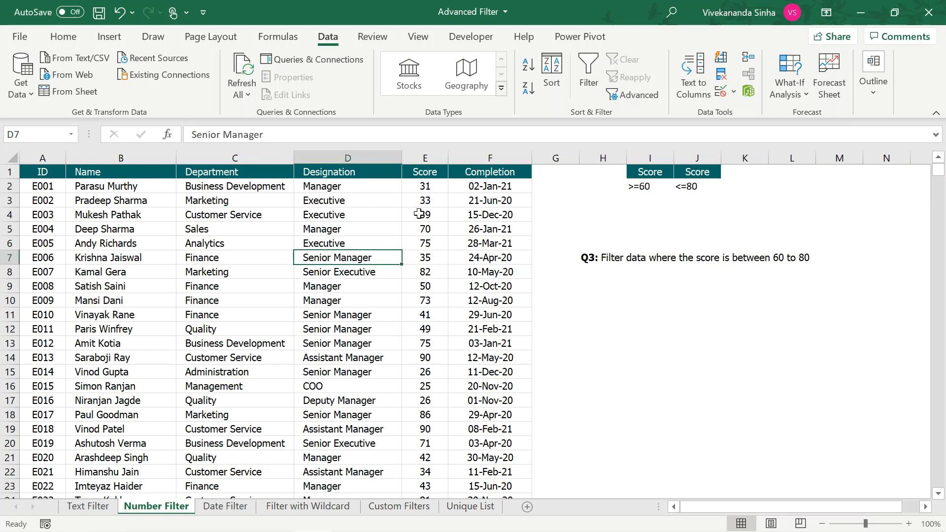
pyautogui.click(432, 190)
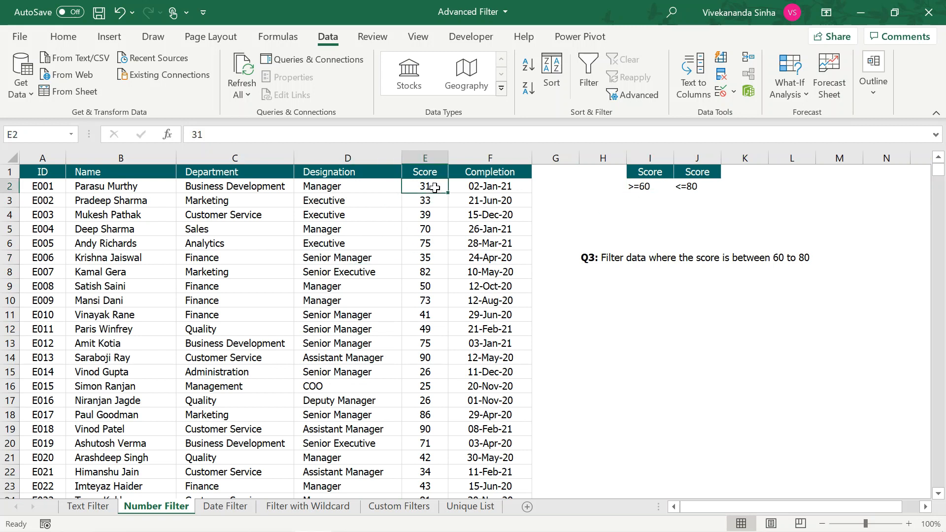
pyautogui.click(63, 37)
pyautogui.click(44, 94)
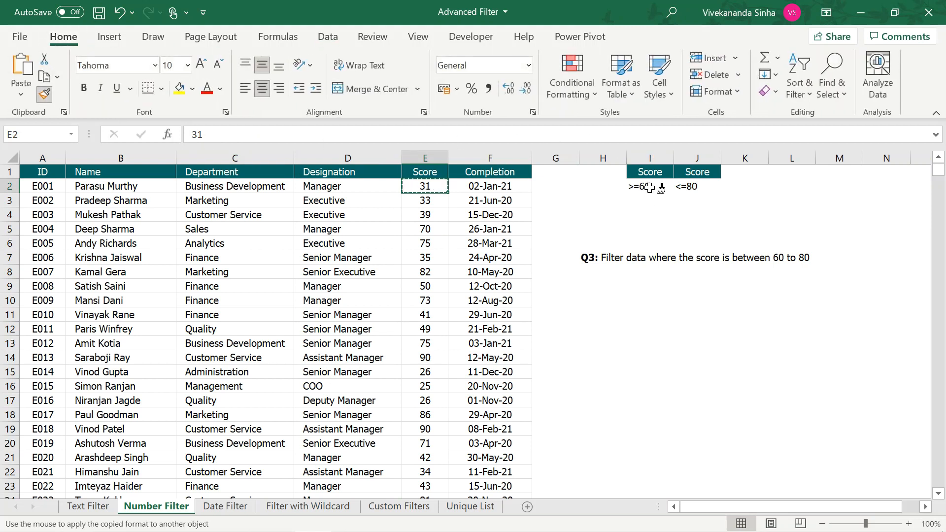
pyautogui.moveTo(640, 188); pyautogui.dragTo(686, 190)
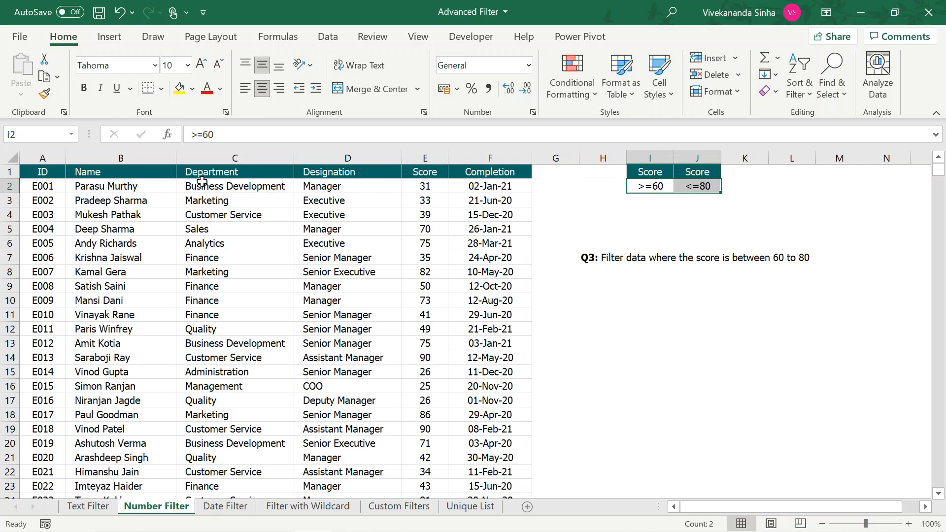
# - Apply an in-place Advanced Filter to the Number Filter list A1:F751 using criteria range I1:J2
pyautogui.click(60, 171)
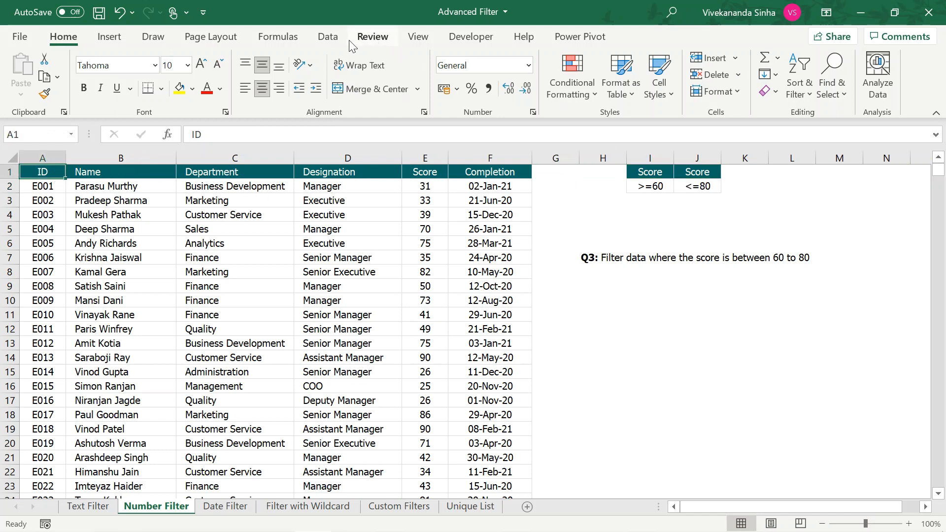
pyautogui.click(337, 42)
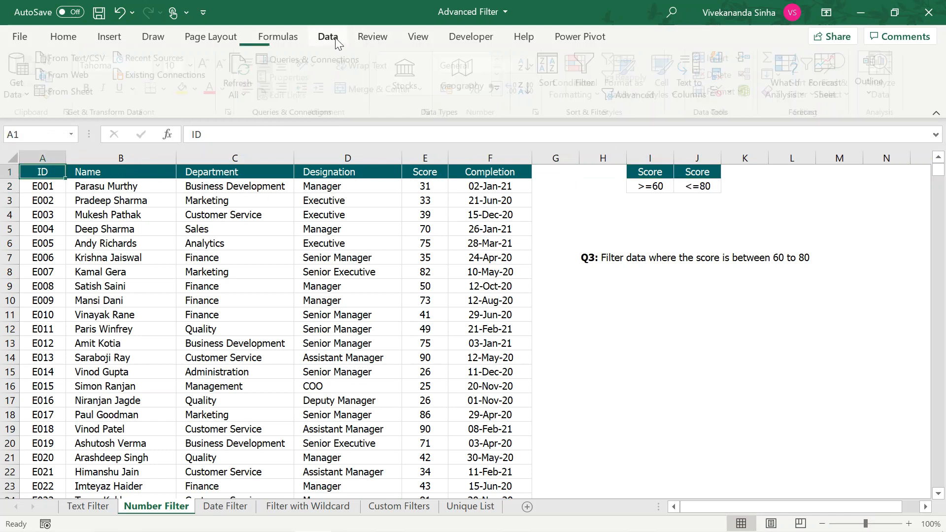
pyautogui.click(633, 97)
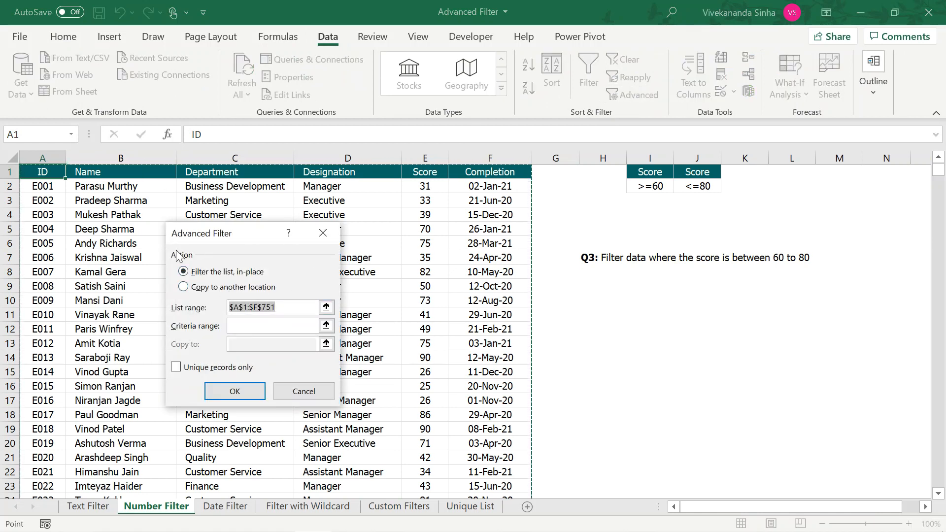
pyautogui.click(243, 326)
pyautogui.moveTo(651, 174); pyautogui.dragTo(693, 188)
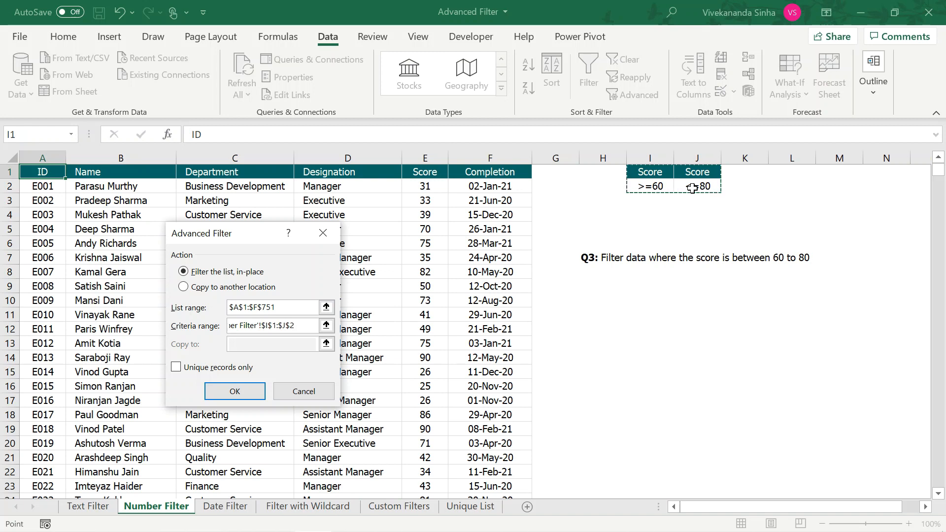
pyautogui.click(243, 387)
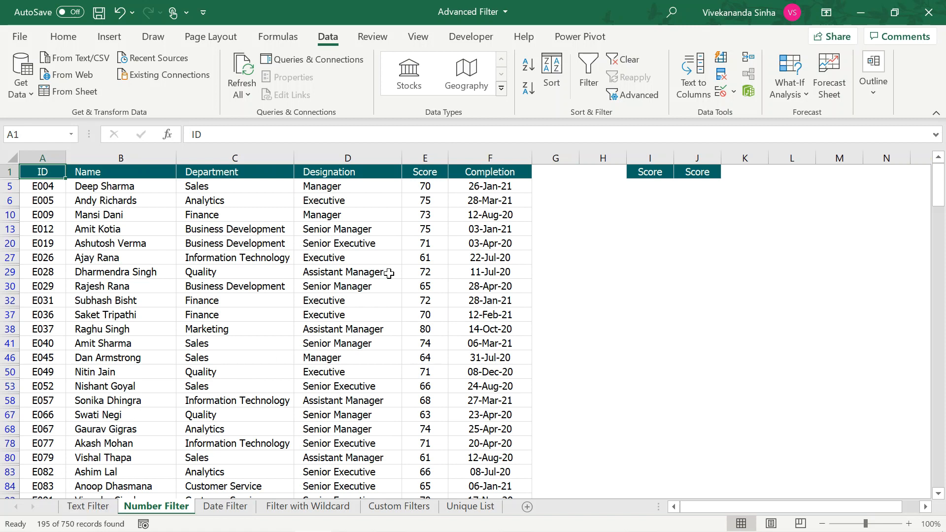
# - Review the filtered scores in column E, and clear the filter to show all records again
pyautogui.click(427, 200)
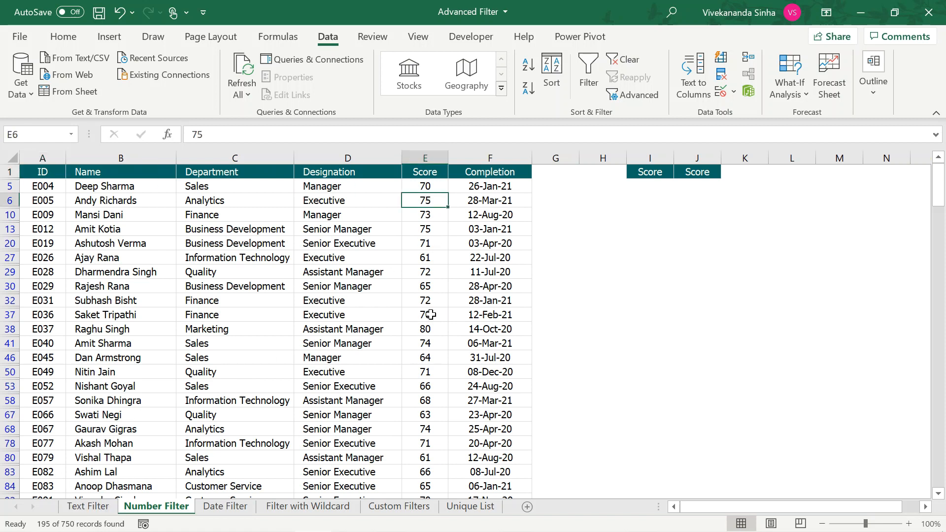
pyautogui.scroll(-3, 430, 314)
pyautogui.scroll(-20, 431, 314)
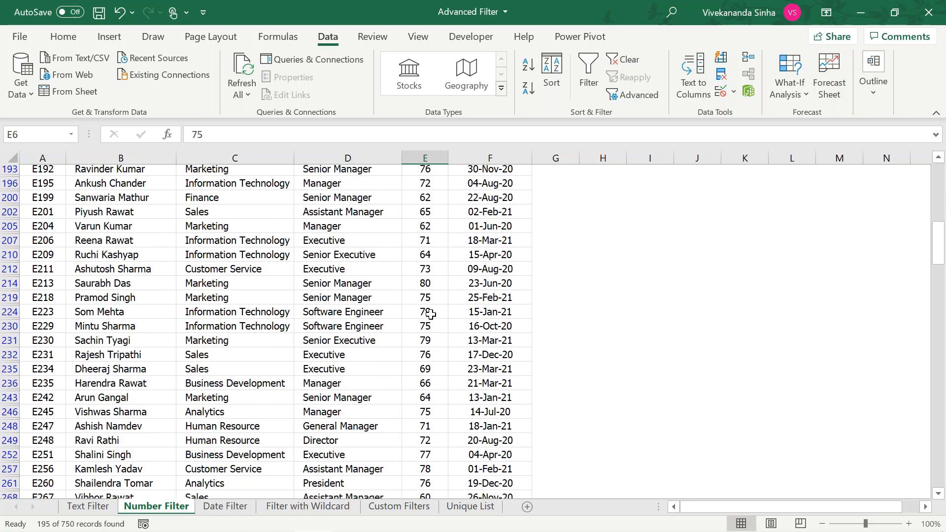
pyautogui.scroll(20, 431, 315)
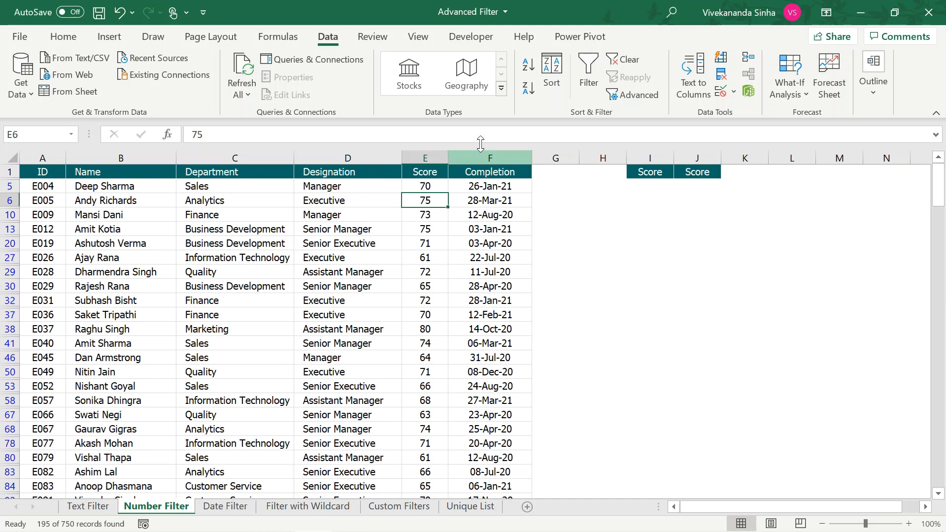
pyautogui.click(622, 60)
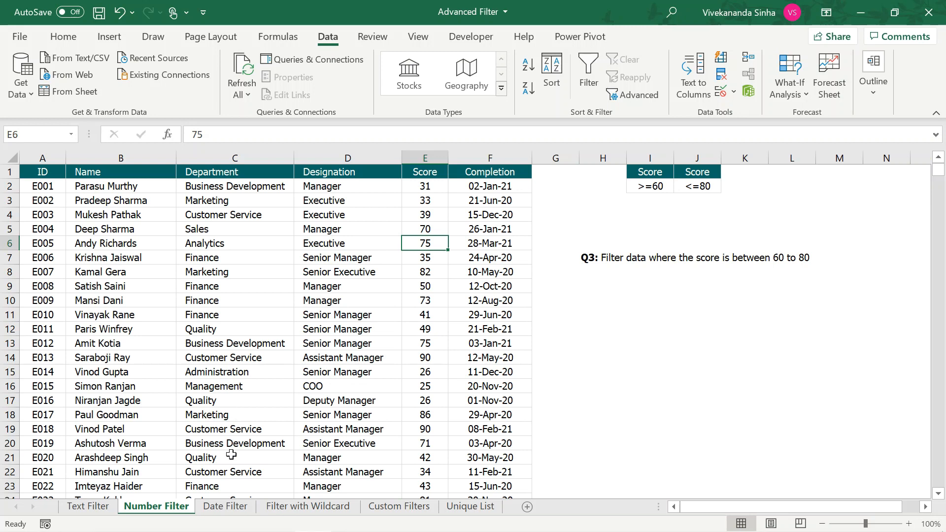
# - On the Date Filter sheet, copy the Completion header and first date from F1:F2 into columns I and J, starting at I1
pyautogui.click(224, 510)
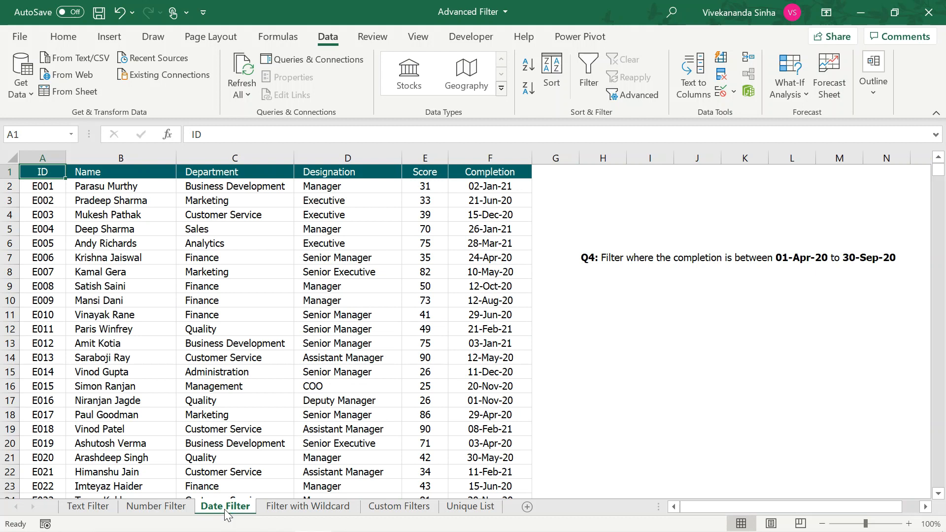
pyautogui.click(481, 186)
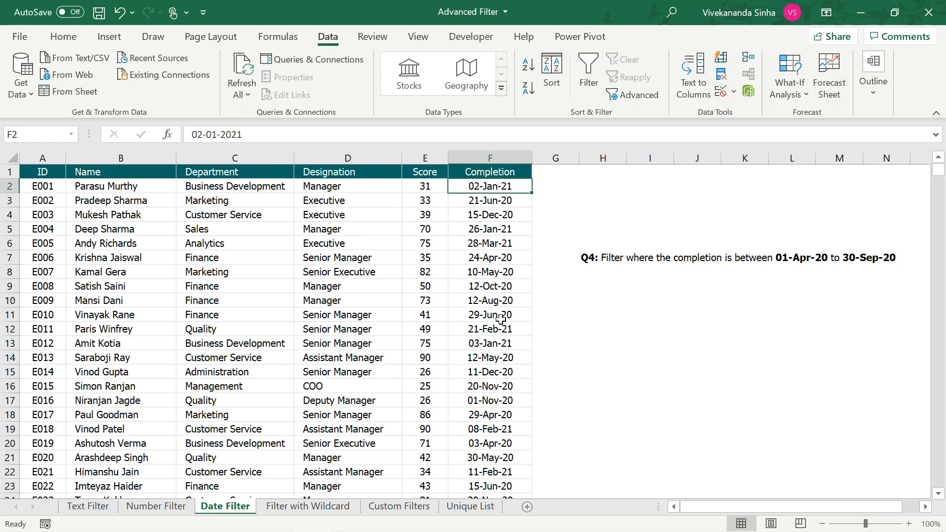
pyautogui.moveTo(492, 171); pyautogui.dragTo(492, 184)
pyautogui.hotkey('ctrl', 'c')
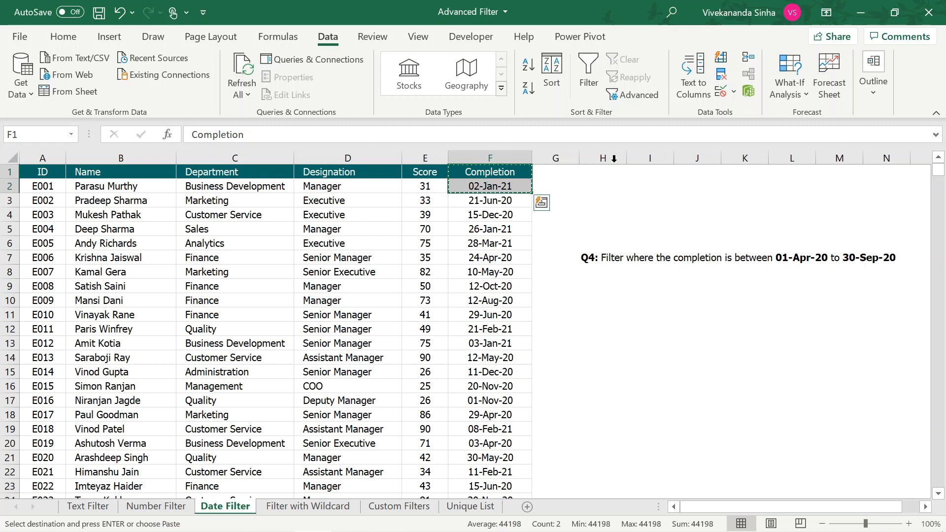
pyautogui.moveTo(641, 170); pyautogui.dragTo(751, 154)
pyautogui.hotkey('ctrl', 'v')
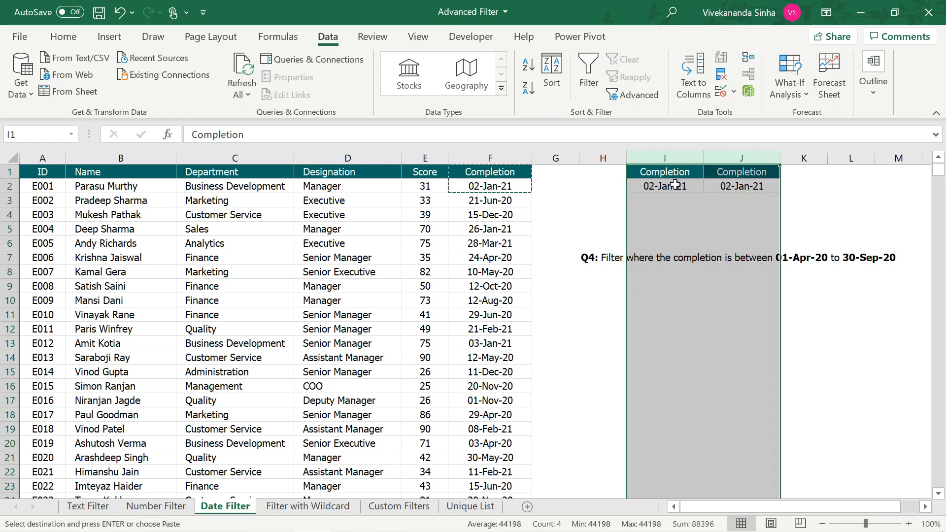
# - Replace the copied dates with the completion criteria >=01-Apr-20 in I2 and <=30-Sep-20 in J2
pyautogui.click(675, 184)
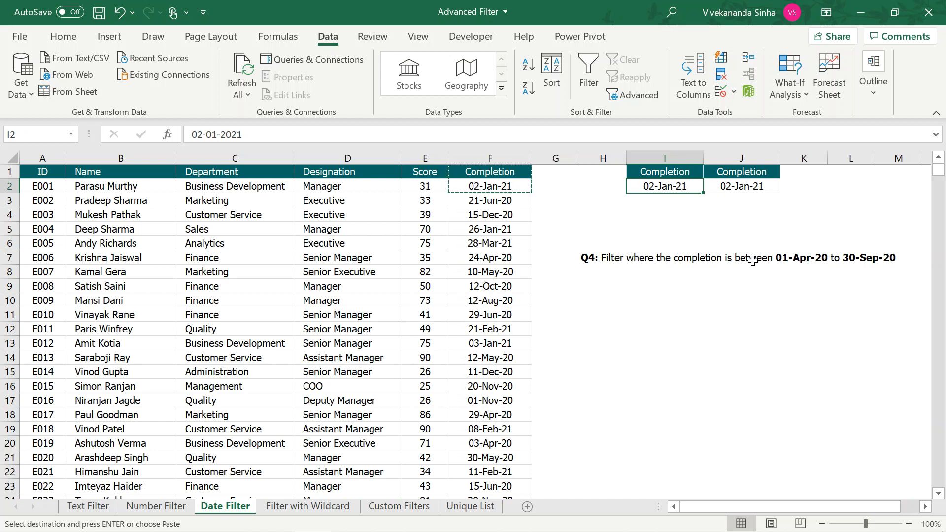
pyautogui.doubleClick(638, 184)
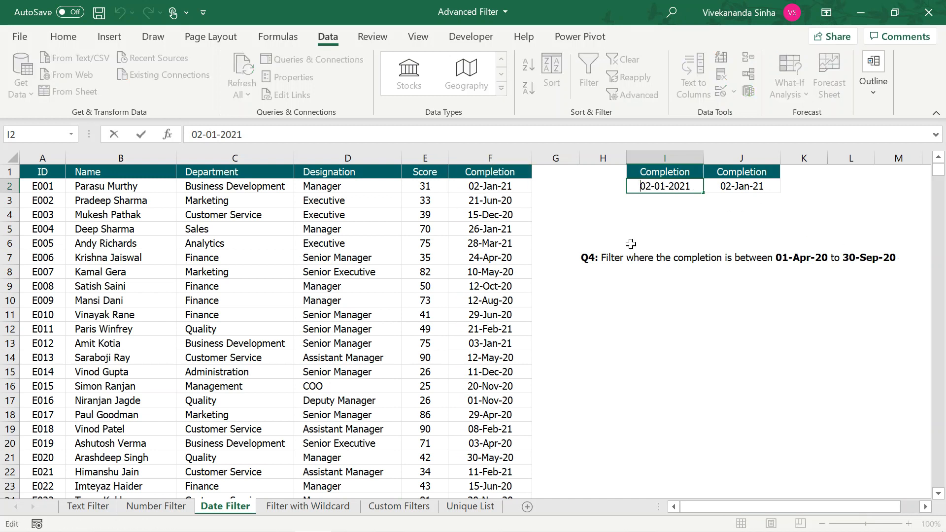
pyautogui.press('Escape')
pyautogui.write('>')
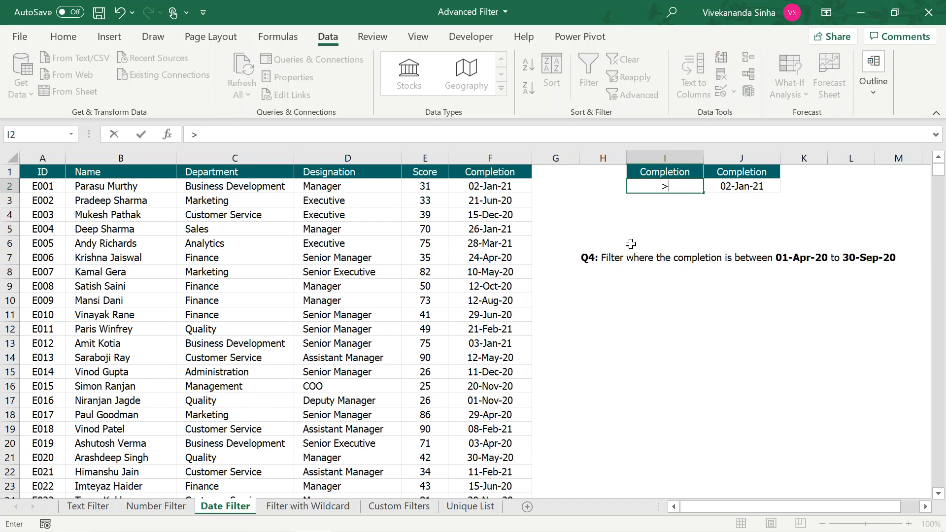
pyautogui.write('=01-Apr')
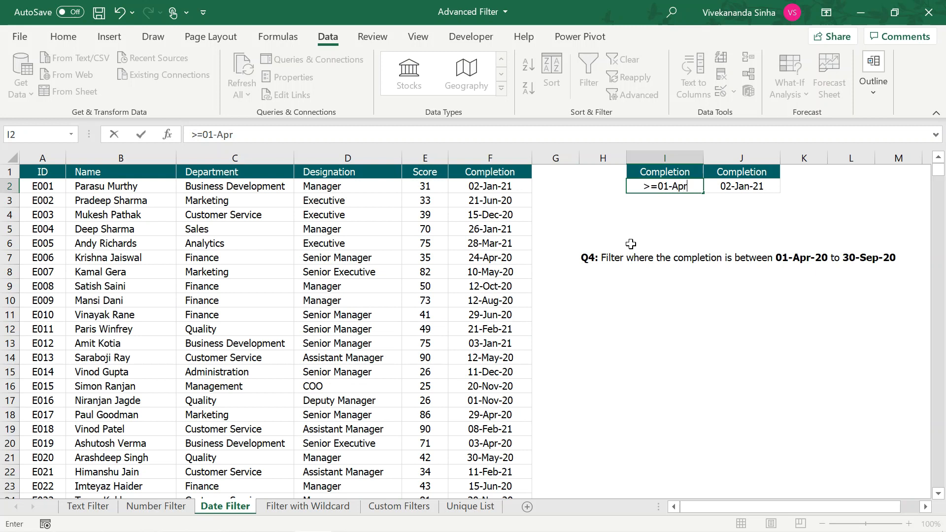
pyautogui.write('-20')
pyautogui.click(742, 186)
pyautogui.write('<=')
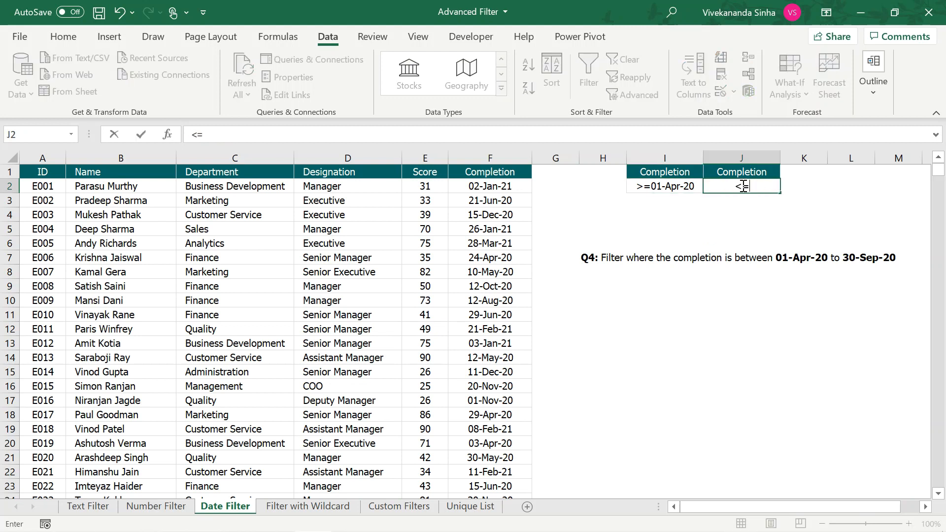
pyautogui.write('30-Sep-20')
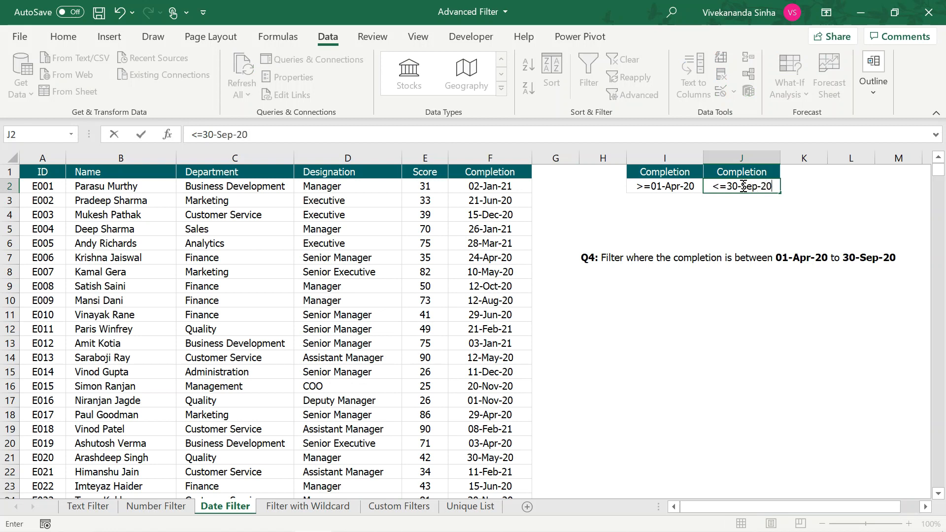
pyautogui.press('Return')
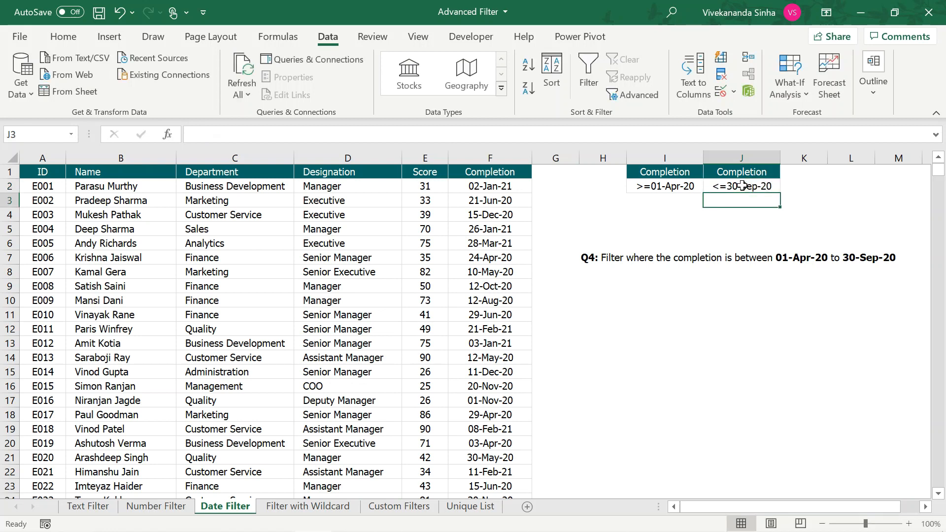
# - Apply an in-place Advanced Filter to the Date Filter list A1:F751 using criteria range I1:J2
pyautogui.click(257, 244)
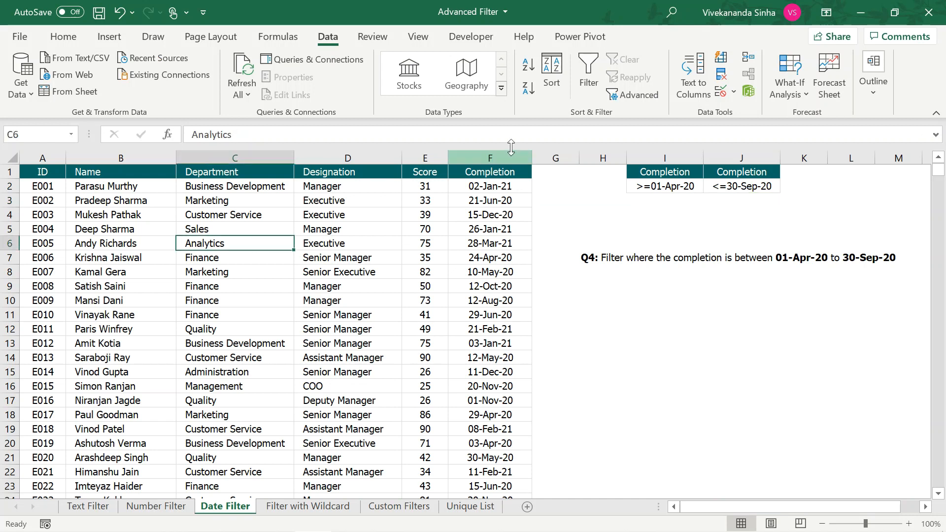
pyautogui.click(632, 96)
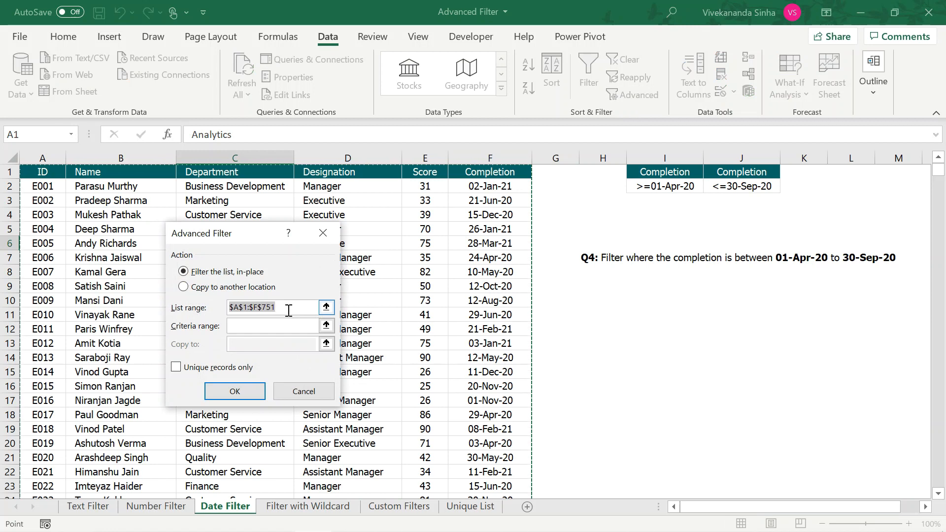
pyautogui.click(270, 323)
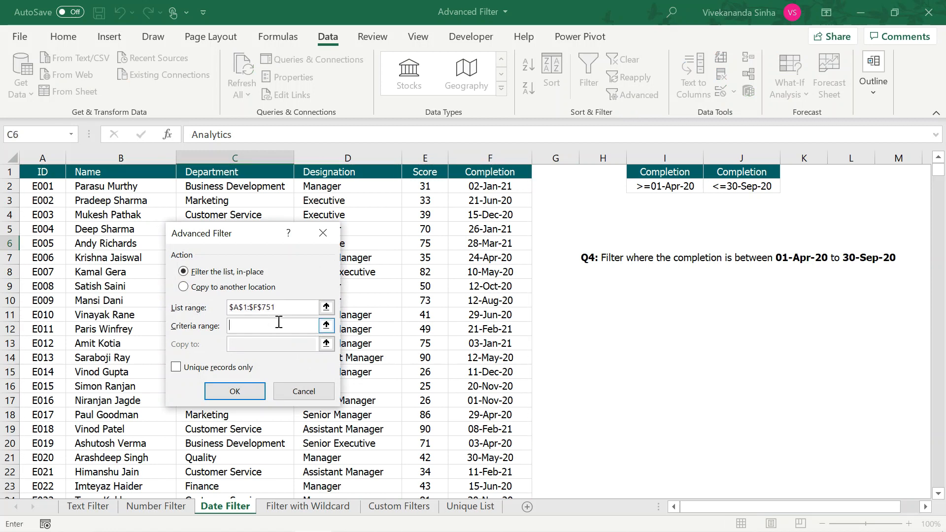
pyautogui.moveTo(639, 172); pyautogui.dragTo(729, 184)
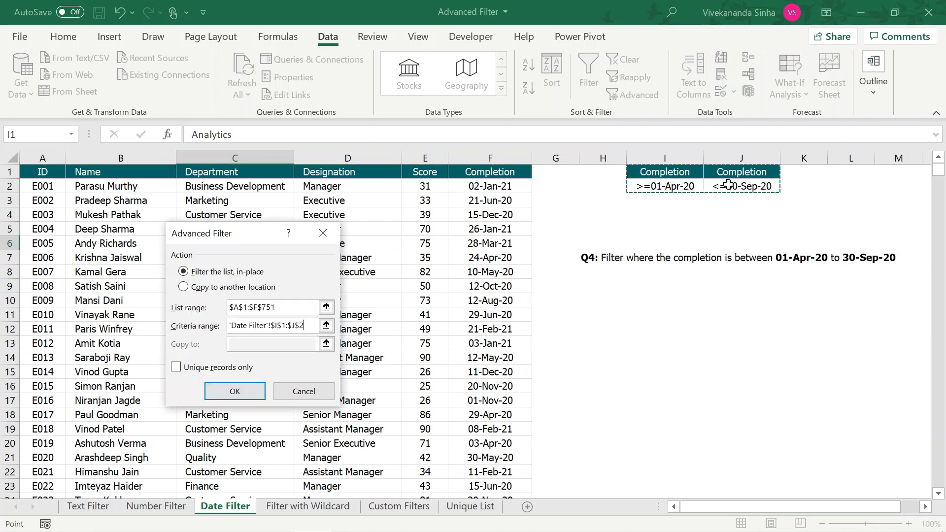
pyautogui.click(244, 392)
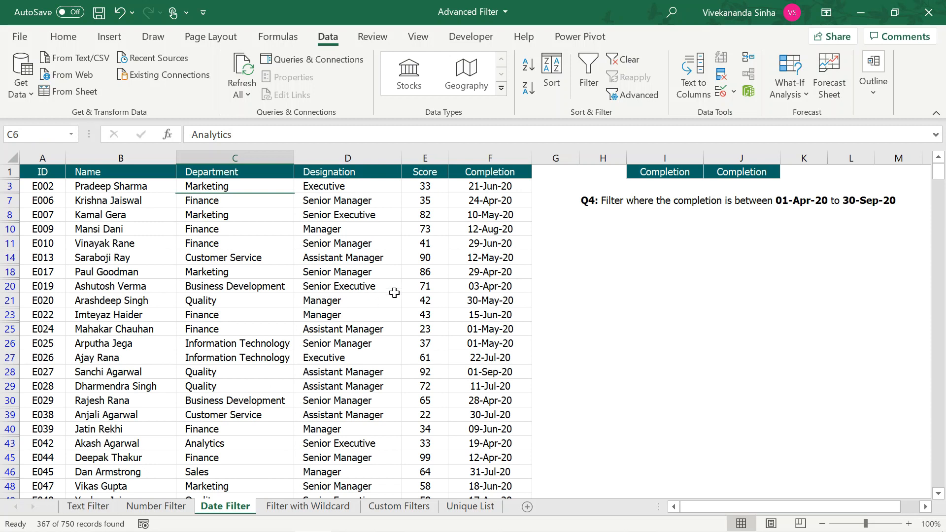
# - Examine the filtered Completion dates down column F against the required date range, and return to the header
pyautogui.moveTo(491, 185); pyautogui.dragTo(487, 244)
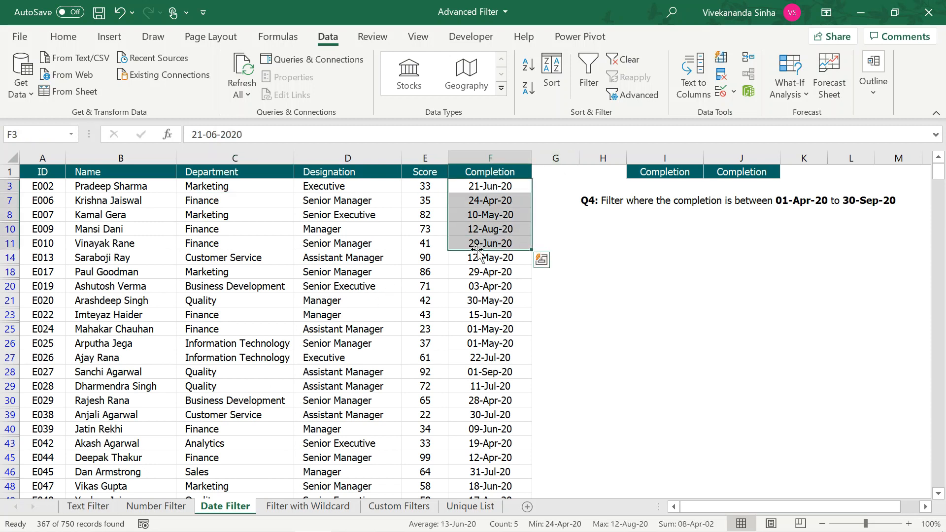
pyautogui.press('Down')
pyautogui.press('Down')
pyautogui.press('Down')
pyautogui.press('Down')
pyautogui.press('Down')
pyautogui.press('Down')
pyautogui.press('Down')
pyautogui.press('Down')
pyautogui.press('Down')
pyautogui.press('Down')
pyautogui.press('Down')
pyautogui.press('Down')
pyautogui.press('Down')
pyautogui.press('Down')
pyautogui.press('Down')
pyautogui.press('Down')
pyautogui.press('Down')
pyautogui.press('Down')
pyautogui.press('Down')
pyautogui.press('Down')
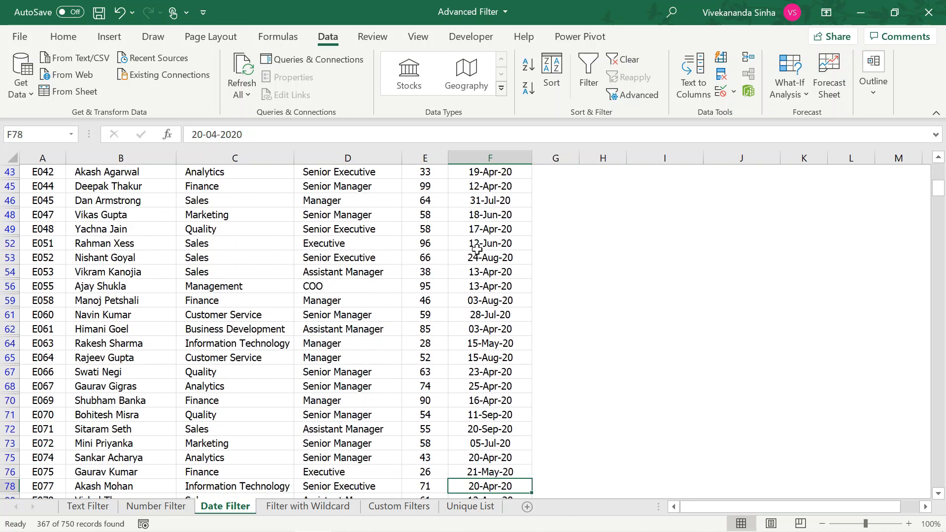
pyautogui.press('Down')
pyautogui.press('Down')
pyautogui.press('Down')
pyautogui.press('Down')
pyautogui.press('Down')
pyautogui.press('Down')
pyautogui.press('Down')
pyautogui.press('Down')
pyautogui.press('Down')
pyautogui.press('Down')
pyautogui.press('Down')
pyautogui.press('Down')
pyautogui.press('Down')
pyautogui.press('Down')
pyautogui.press('Down')
pyautogui.press('Down')
pyautogui.press('Down')
pyautogui.press('Down')
pyautogui.press('Down')
pyautogui.press('Down')
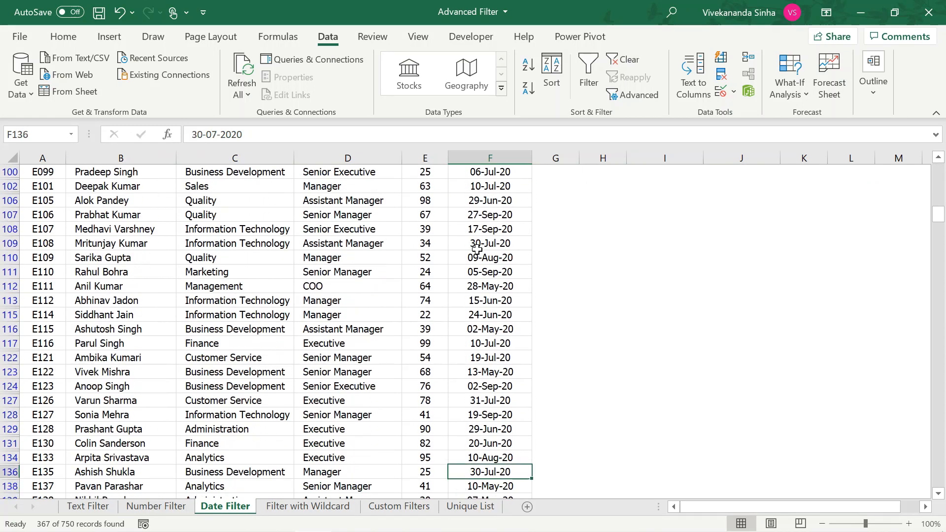
pyautogui.hotkey('ctrl', 'Up')
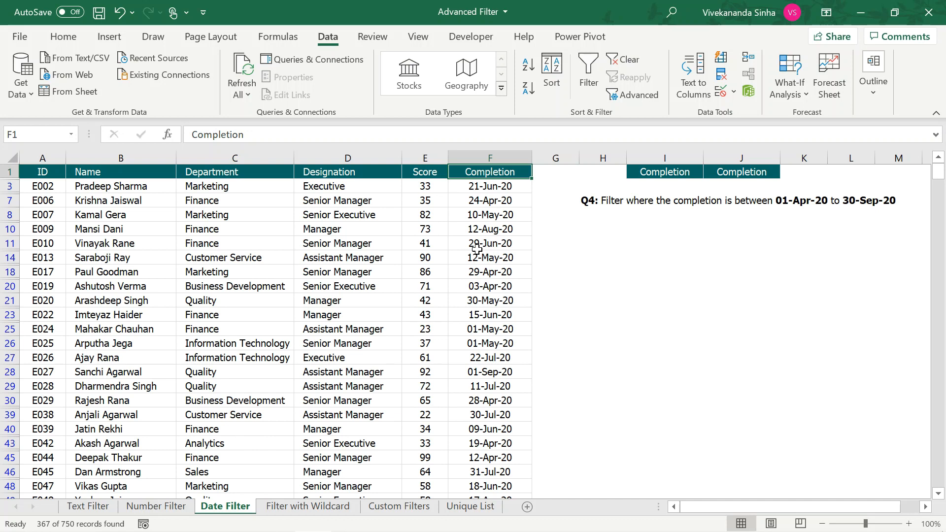
# - Clear the filter from the Date Filter list and switch to the Filter with Wildcard sheet
pyautogui.click(476, 246)
pyautogui.click(632, 61)
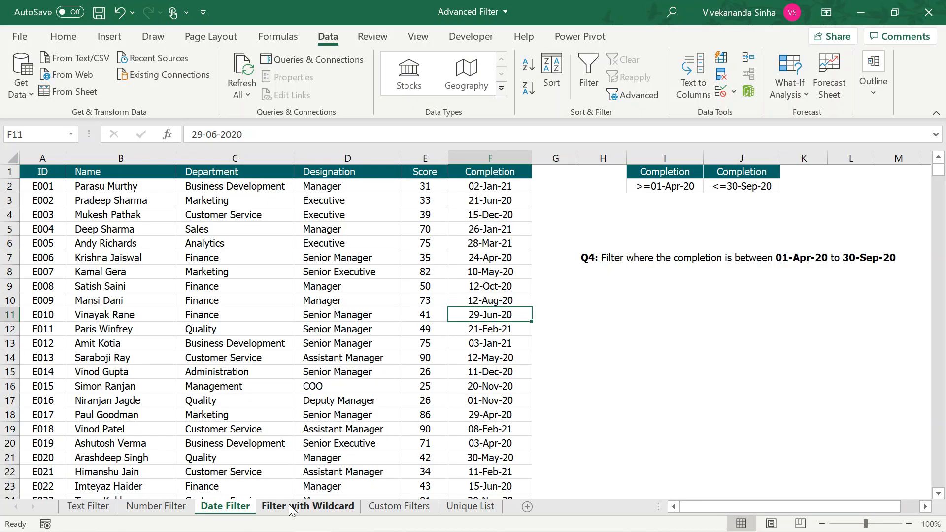
pyautogui.click(292, 507)
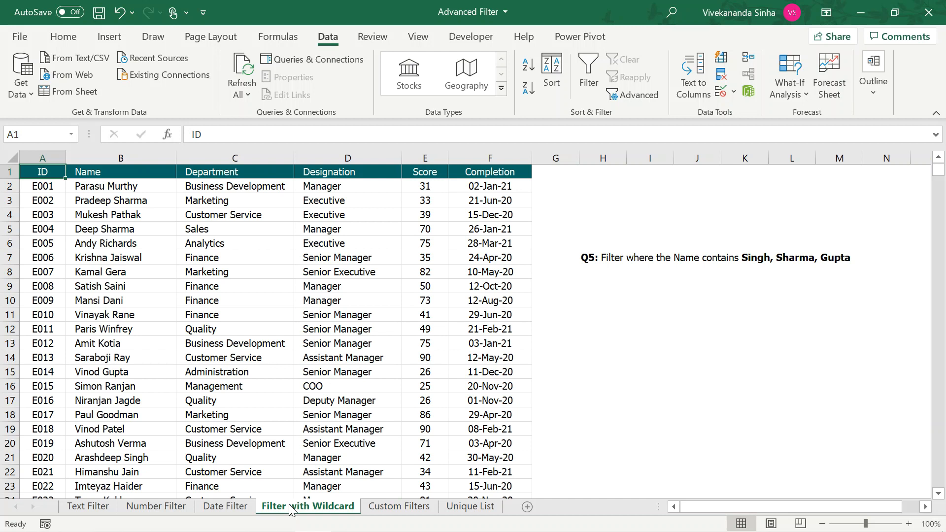
# - Copy the Name header and first three names from B1:B4 to I1:I4, and widen column I to fit them
pyautogui.click(588, 259)
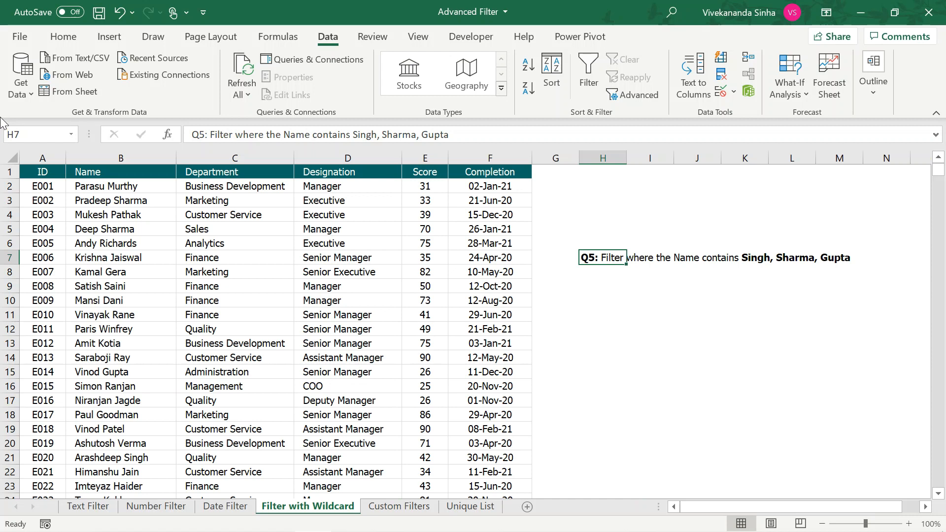
pyautogui.moveTo(102, 172); pyautogui.dragTo(107, 217)
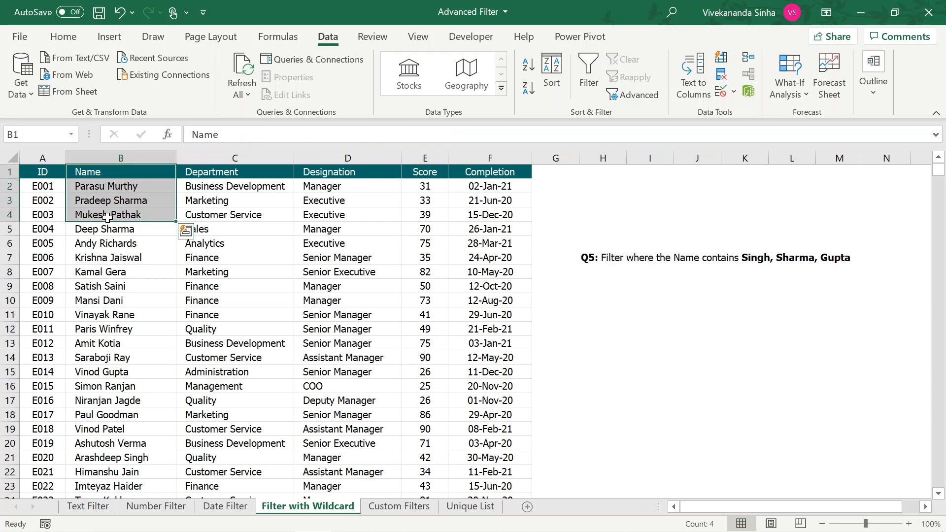
pyautogui.hotkey('ctrl', 'c')
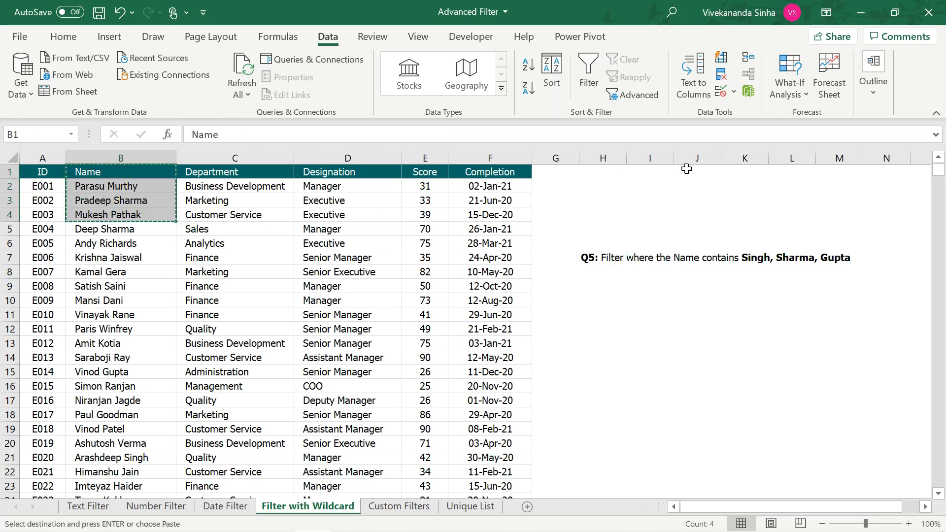
pyautogui.click(658, 171)
pyautogui.hotkey('ctrl', 'v')
pyautogui.moveTo(671, 162); pyautogui.dragTo(720, 162)
pyautogui.click(660, 186)
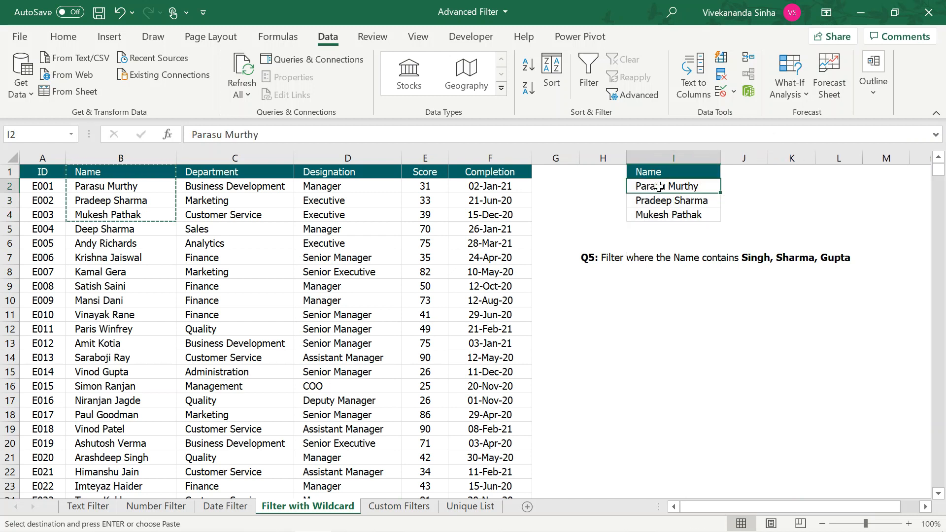
# - Enter the three Q5 surnames as criteria in I2:I4, each with an asterisk before and after it
pyautogui.write('*')
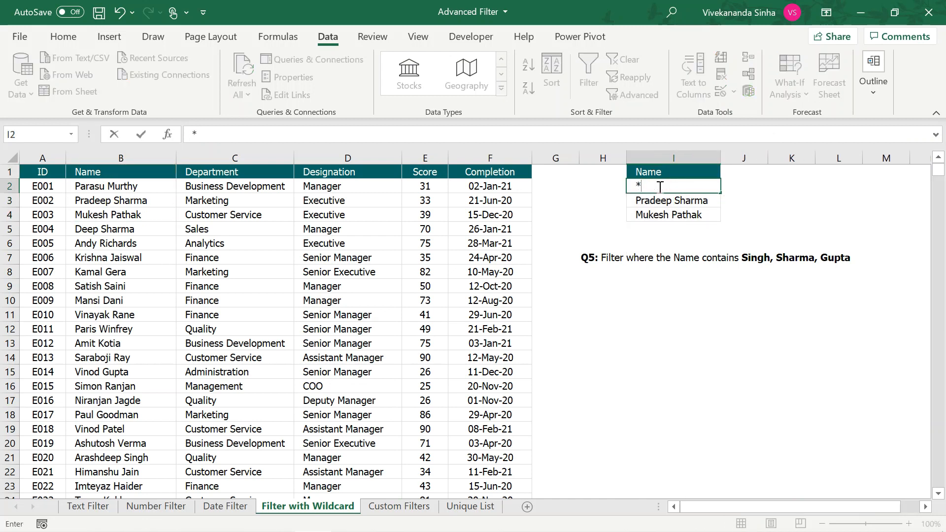
pyautogui.write('singh*')
pyautogui.press('Return')
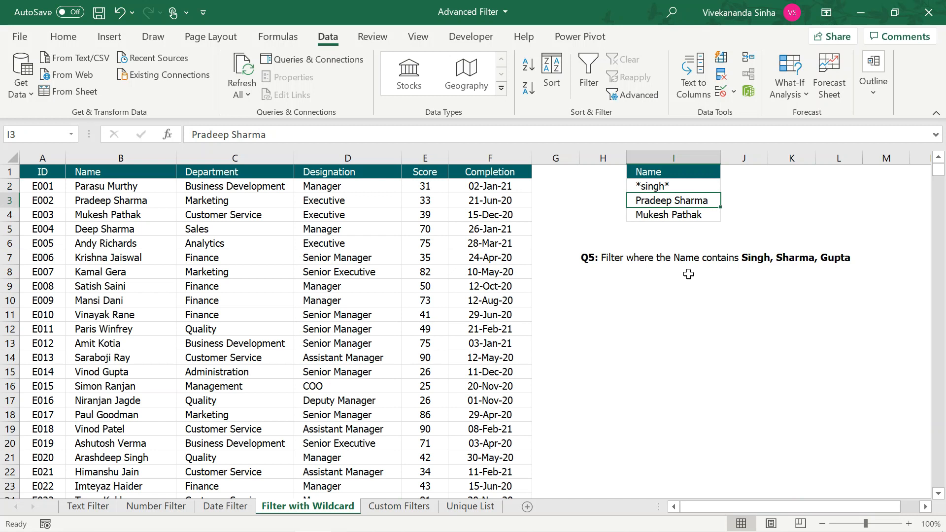
pyautogui.write('*')
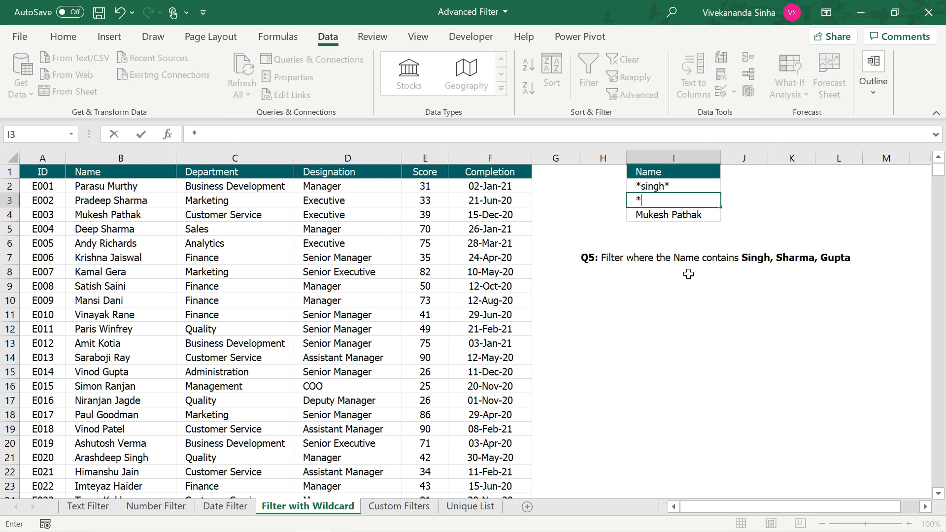
pyautogui.write('sharma*')
pyautogui.press('Return')
pyautogui.write('*g')
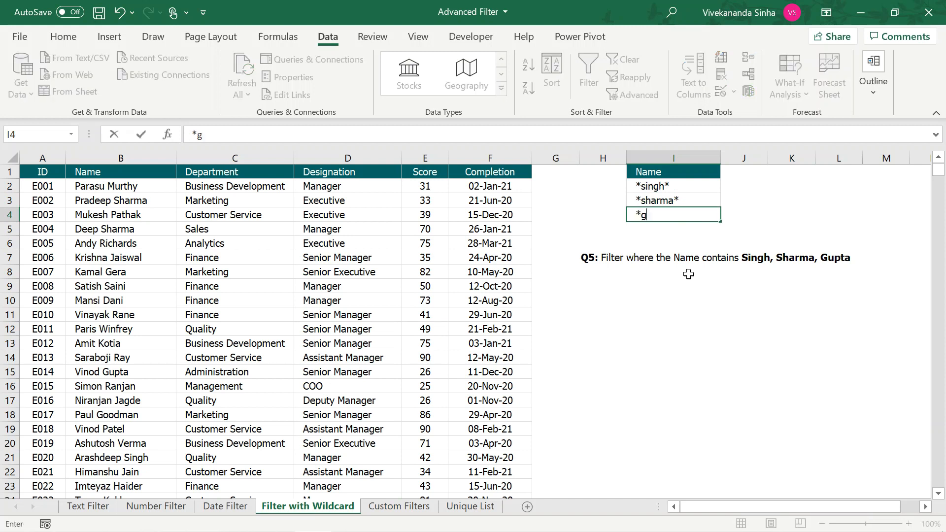
pyautogui.write('upta*')
pyautogui.press('Return')
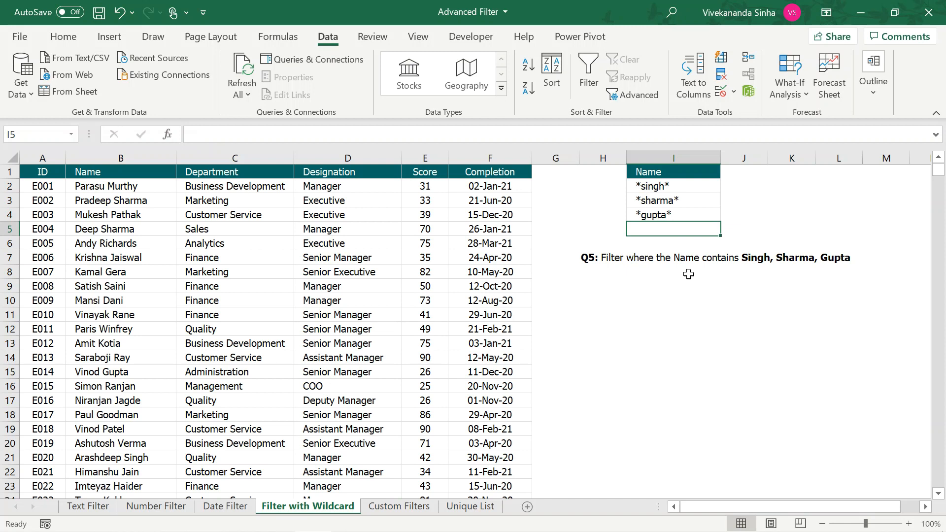
# - Apply an in-place Advanced Filter to the Filter with Wildcard list A1:F751 using criteria range I1:I4
pyautogui.click(674, 188)
pyautogui.press('Down')
pyautogui.press('Down')
pyautogui.press('Down')
pyautogui.click(196, 304)
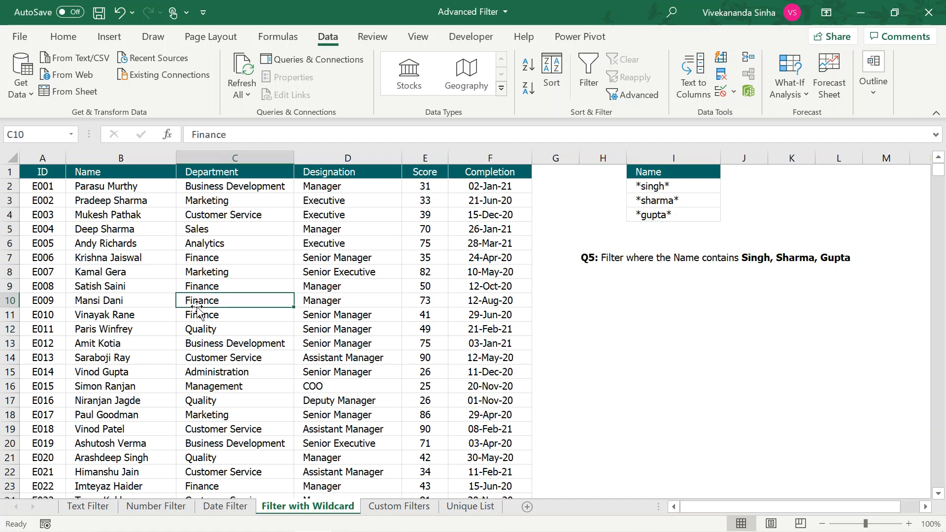
pyautogui.click(632, 94)
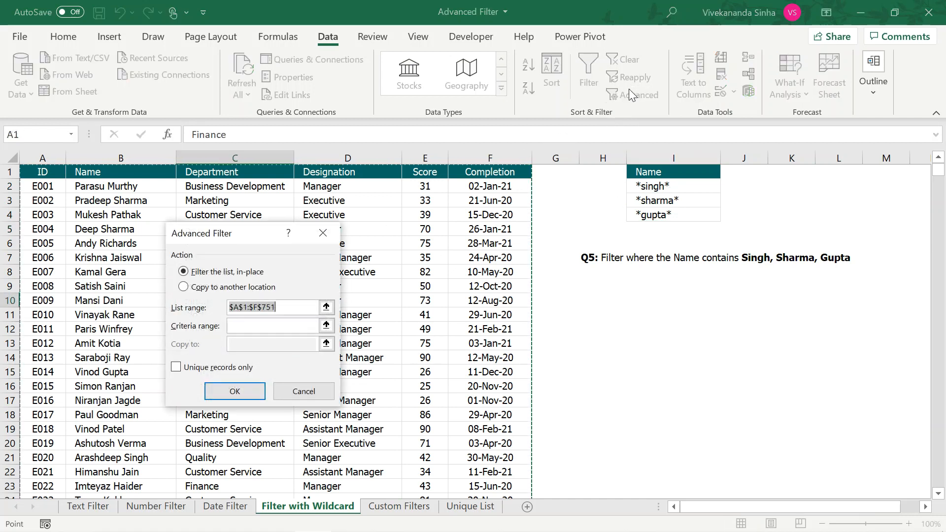
pyautogui.click(288, 328)
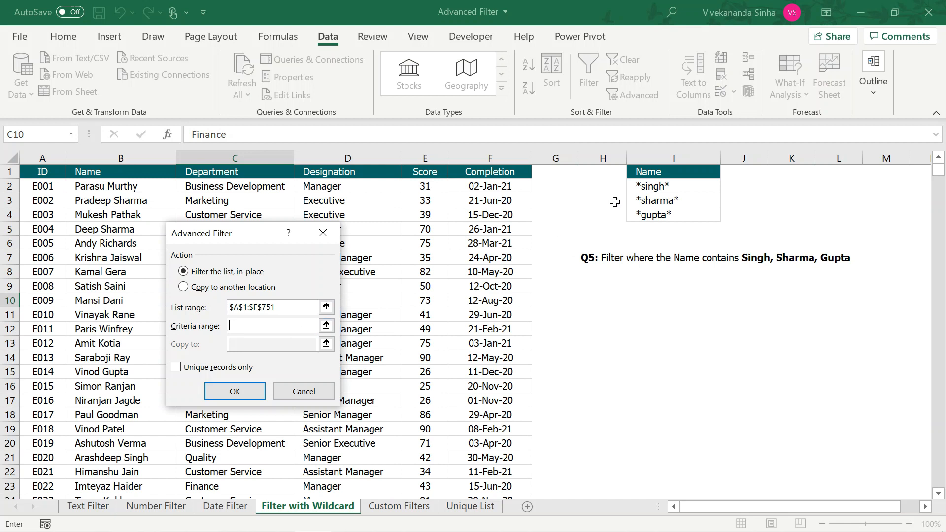
pyautogui.moveTo(649, 174); pyautogui.dragTo(646, 215)
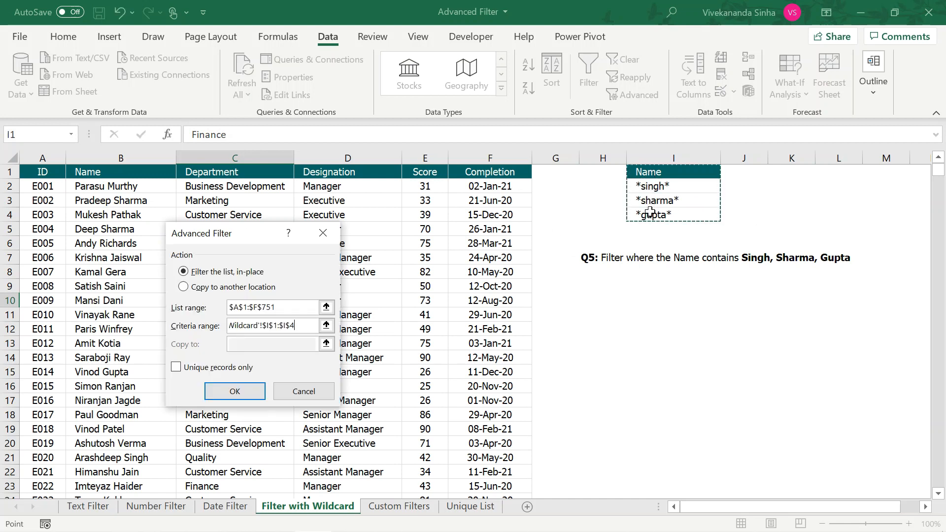
pyautogui.click(250, 392)
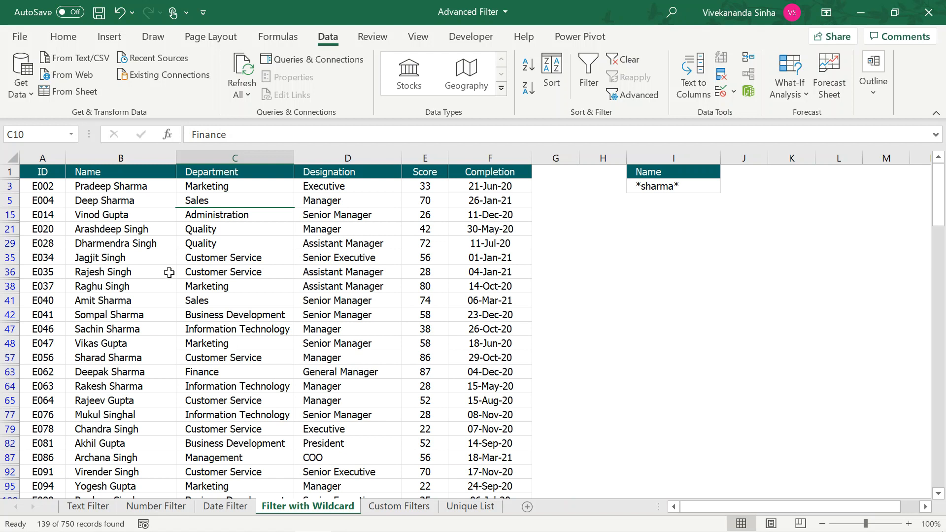
# - Examine the filtered names down column B against the wildcard criteria, and return to the header
pyautogui.click(143, 187)
pyautogui.press('Down')
pyautogui.press('Down')
pyautogui.press('Down')
pyautogui.press('Down')
pyautogui.press('Down')
pyautogui.press('Down')
pyautogui.press('Down')
pyautogui.press('Down')
pyautogui.press('Down')
pyautogui.press('Down')
pyautogui.press('Down')
pyautogui.press('Down')
pyautogui.press('Down')
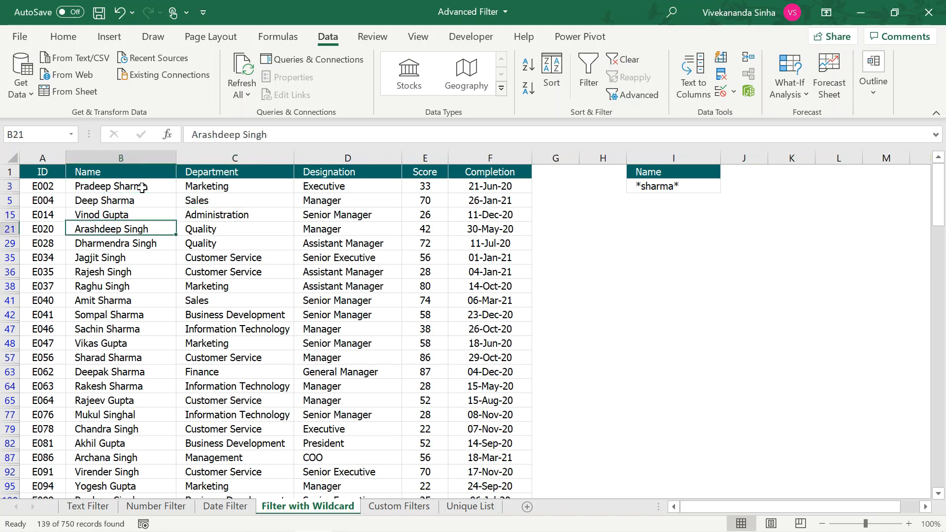
pyautogui.press('Down')
pyautogui.press('Down')
pyautogui.press('Down')
pyautogui.press('Down')
pyautogui.press('Down')
pyautogui.press('Down')
pyautogui.press('Down')
pyautogui.press('Down')
pyautogui.press('Down')
pyautogui.press('Down')
pyautogui.press('Down')
pyautogui.press('Down')
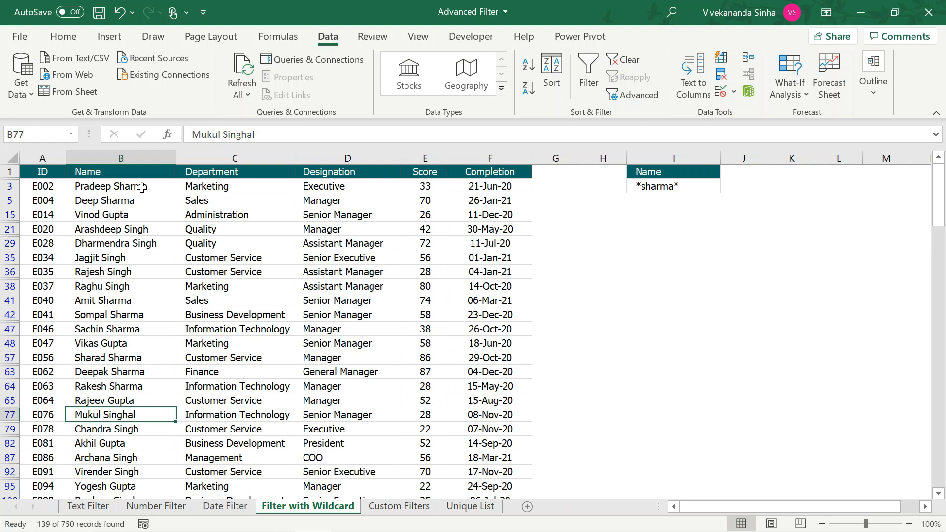
pyautogui.press('Down')
pyautogui.press('Down')
pyautogui.press('Down')
pyautogui.press('Down')
pyautogui.press('Down')
pyautogui.press('Down')
pyautogui.press('Down')
pyautogui.press('Down')
pyautogui.press('Down')
pyautogui.press('Down')
pyautogui.press('Down')
pyautogui.press('Down')
pyautogui.press('Down')
pyautogui.press('Down')
pyautogui.press('Down')
pyautogui.press('Down')
pyautogui.press('Down')
pyautogui.press('Down')
pyautogui.press('Down')
pyautogui.press('Down')
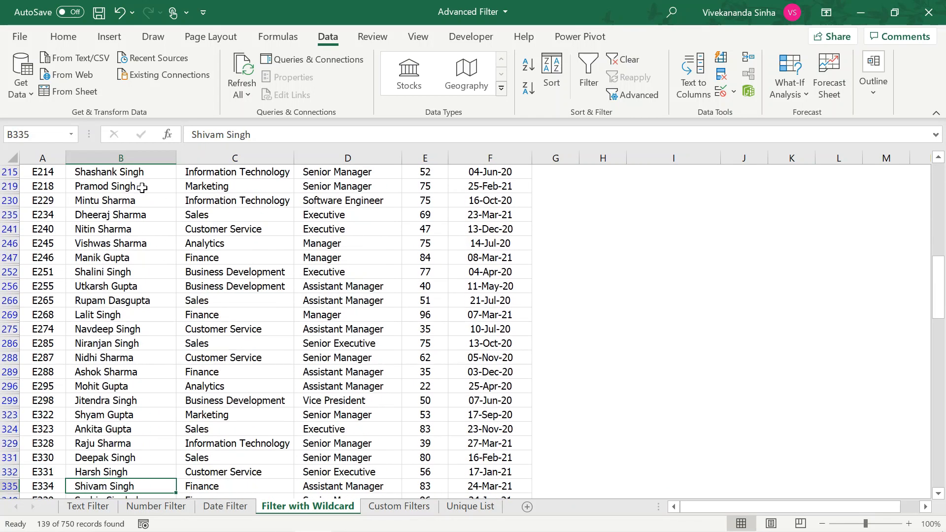
pyautogui.hotkey('ctrl', 'Up')
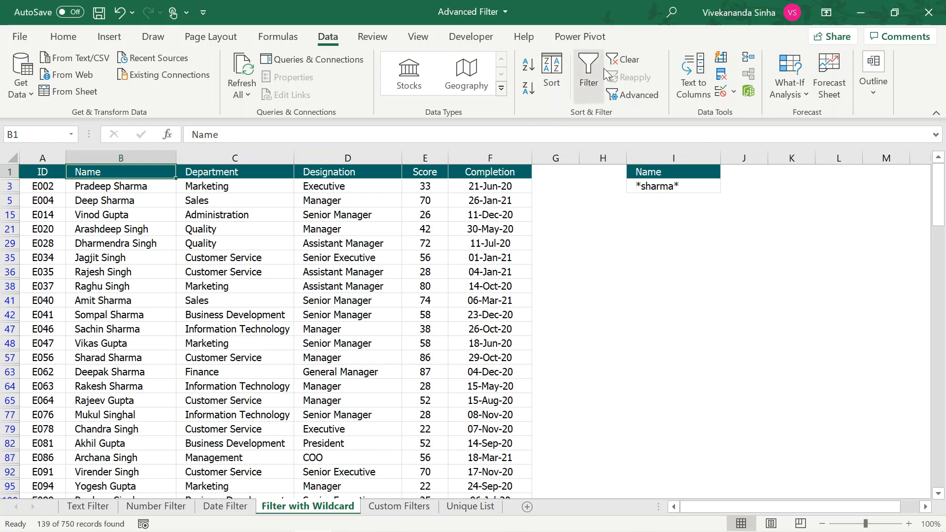
# - Clear the filter from the Filter with Wildcard list and switch to the Custom Filters sheet
pyautogui.click(624, 64)
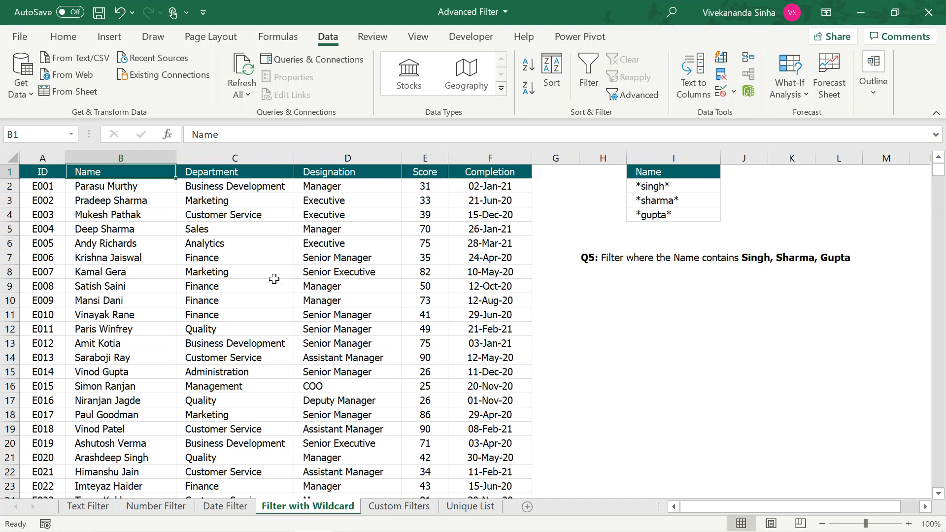
pyautogui.click(402, 507)
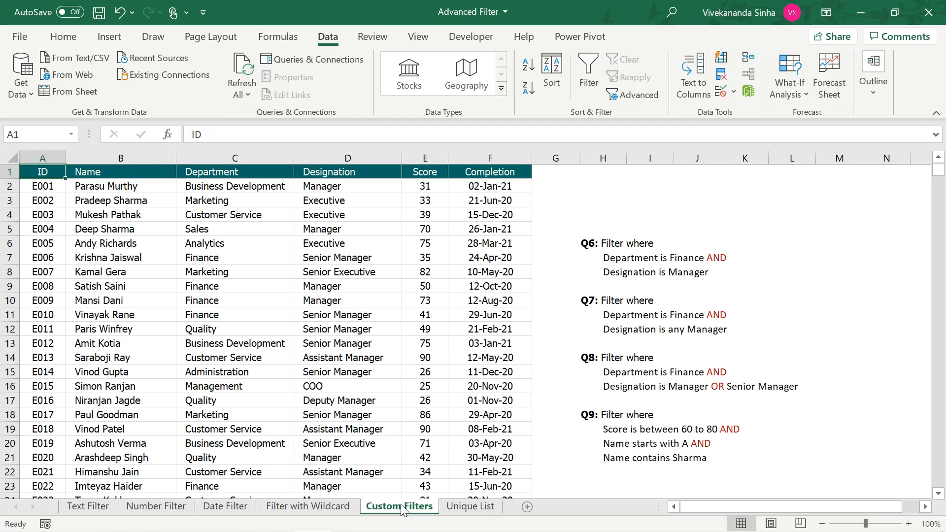
pyautogui.click(587, 243)
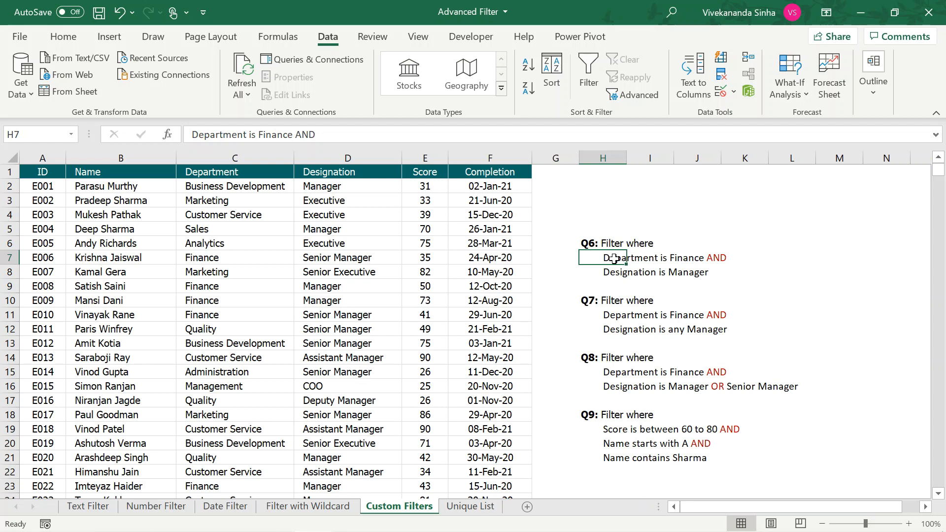
# - Copy the Department and Designation headers with their first record from C1:D2 to I1:J2, and widen columns I and J
pyautogui.moveTo(278, 170); pyautogui.dragTo(314, 184)
pyautogui.hotkey('ctrl', 'c')
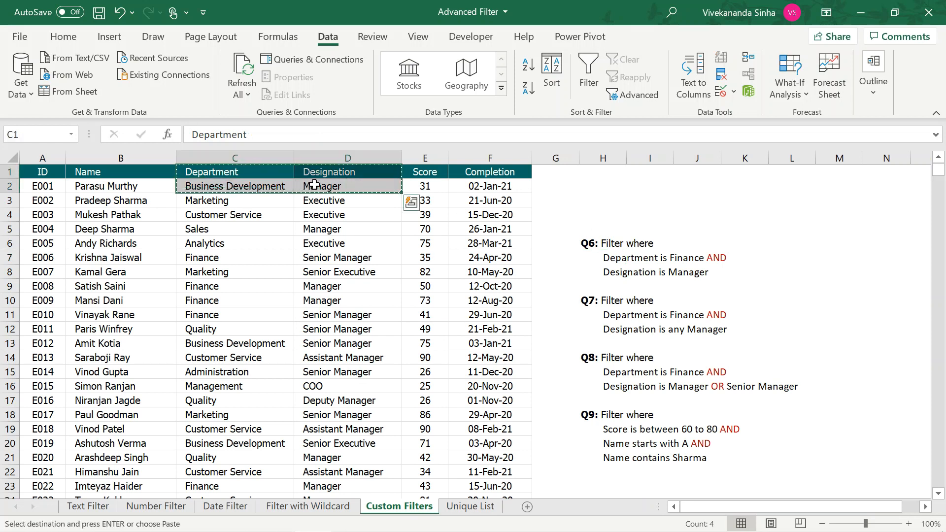
pyautogui.click(655, 171)
pyautogui.hotkey('ctrl', 'v')
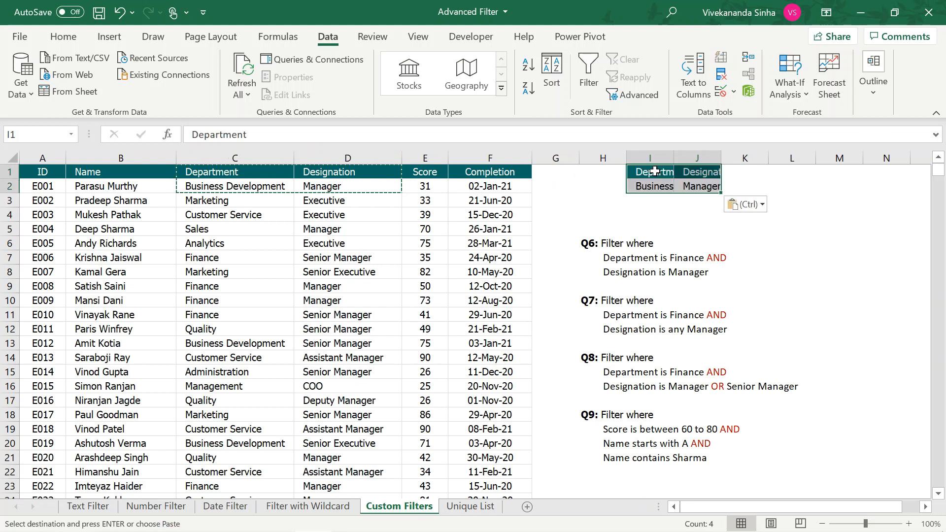
pyautogui.moveTo(673, 158); pyautogui.dragTo(815, 158)
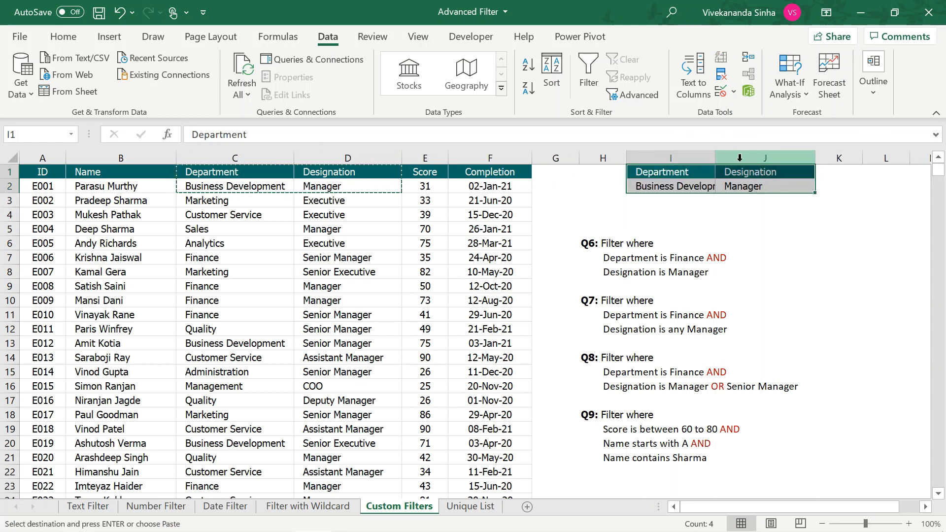
pyautogui.moveTo(715, 158); pyautogui.dragTo(754, 158)
pyautogui.click(730, 210)
# - Set the Department criterion in I2 to Finance, keeping Manager as the Designation criterion
pyautogui.click(674, 185)
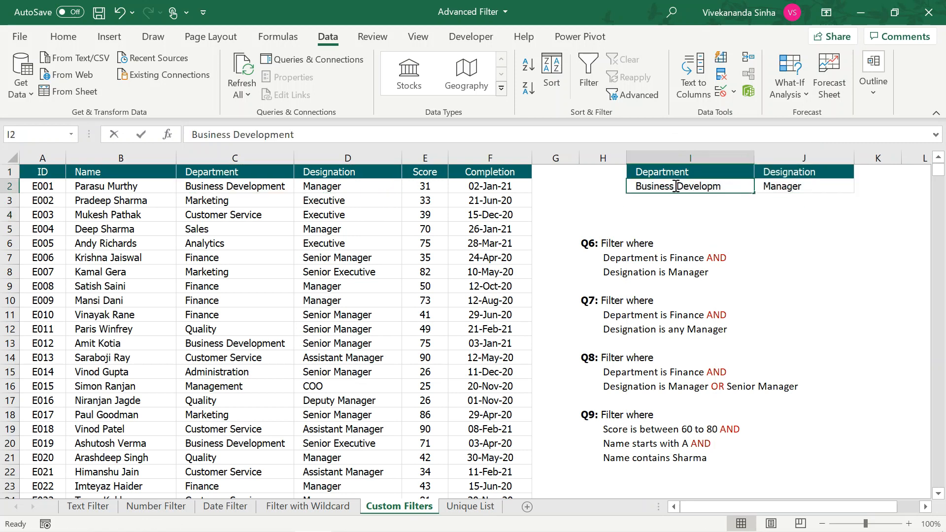
pyautogui.write('Finance')
pyautogui.press('Tab')
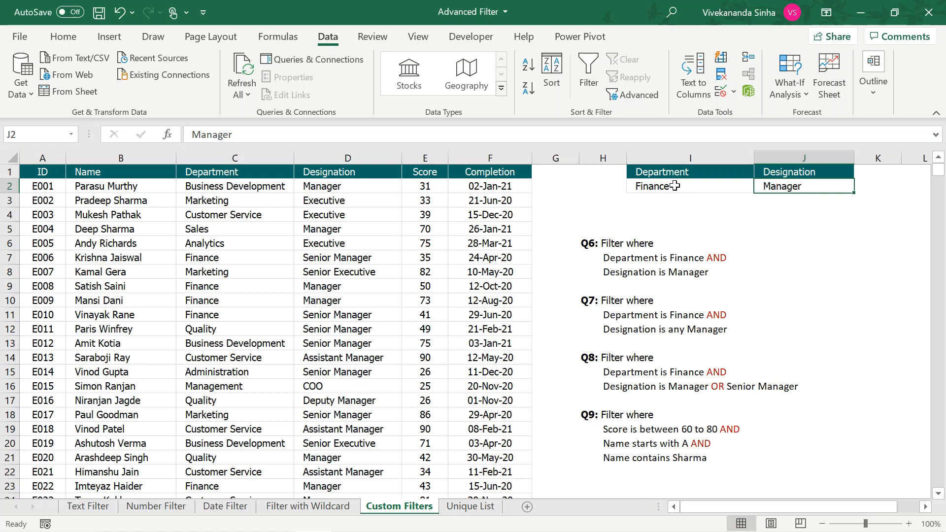
pyautogui.moveTo(690, 188); pyautogui.dragTo(769, 184)
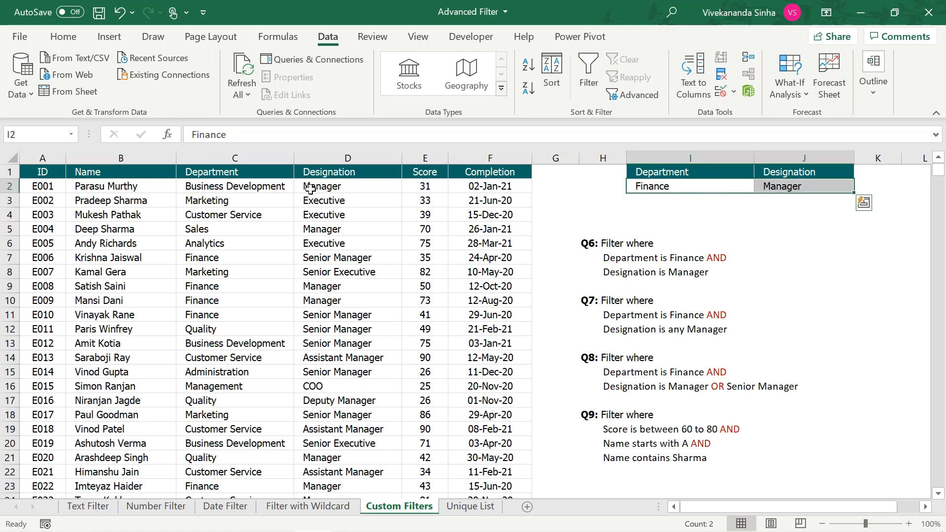
# - Apply an in-place Advanced Filter to the Custom Filters list A1:F751 using criteria range I1:J2
pyautogui.click(250, 202)
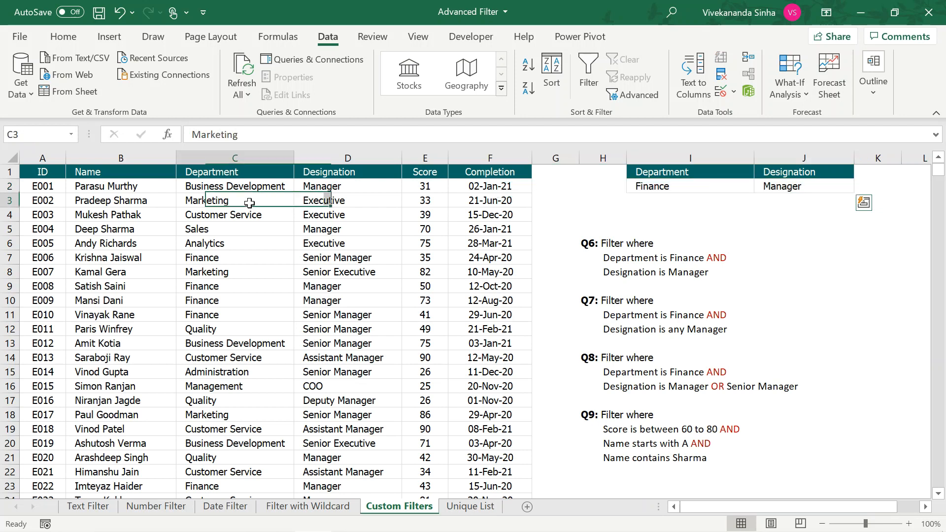
pyautogui.click(634, 97)
pyautogui.click(268, 329)
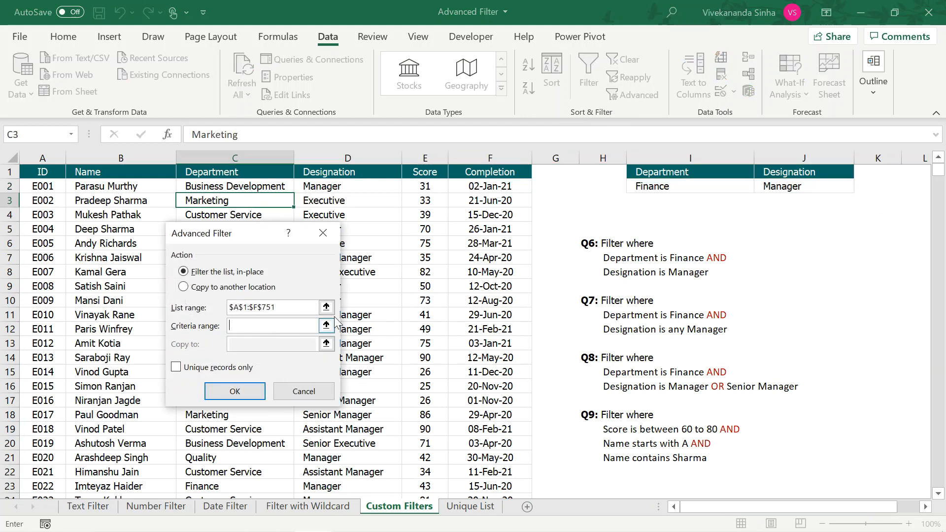
pyautogui.moveTo(633, 174); pyautogui.dragTo(803, 187)
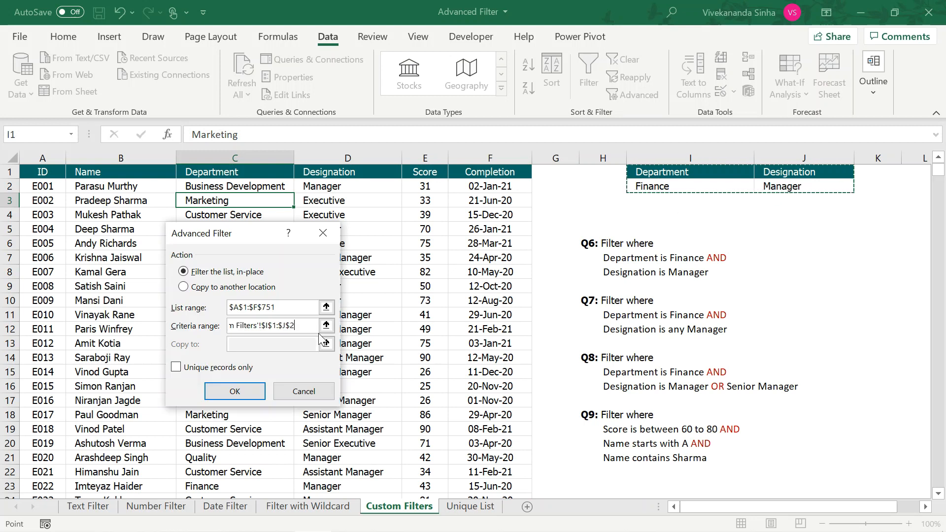
pyautogui.click(236, 388)
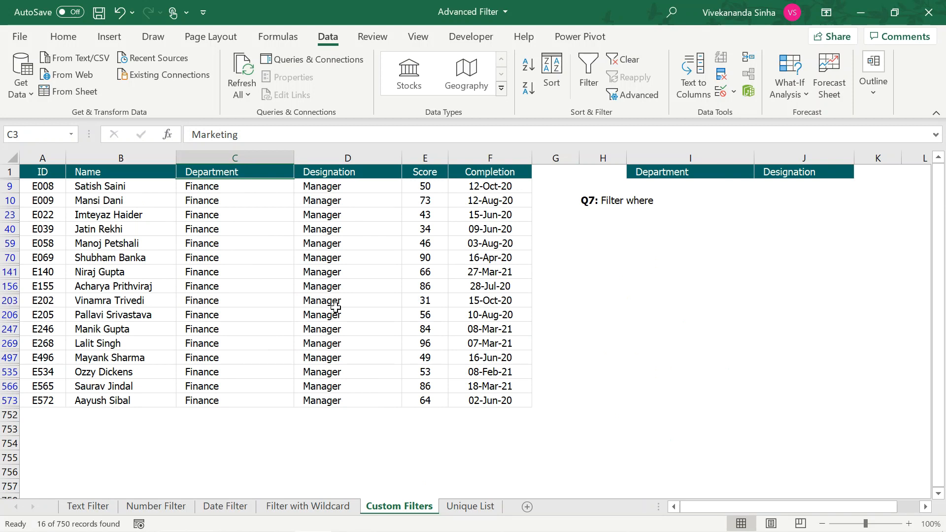
# - Clear the filter from the Custom Filters list and review the criteria in I2 and J2
pyautogui.click(626, 61)
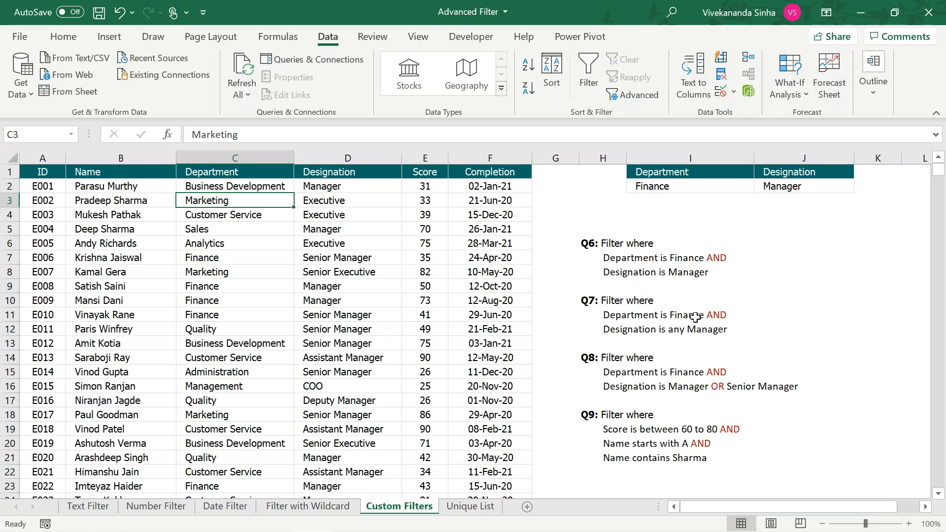
pyautogui.click(678, 183)
pyautogui.click(782, 188)
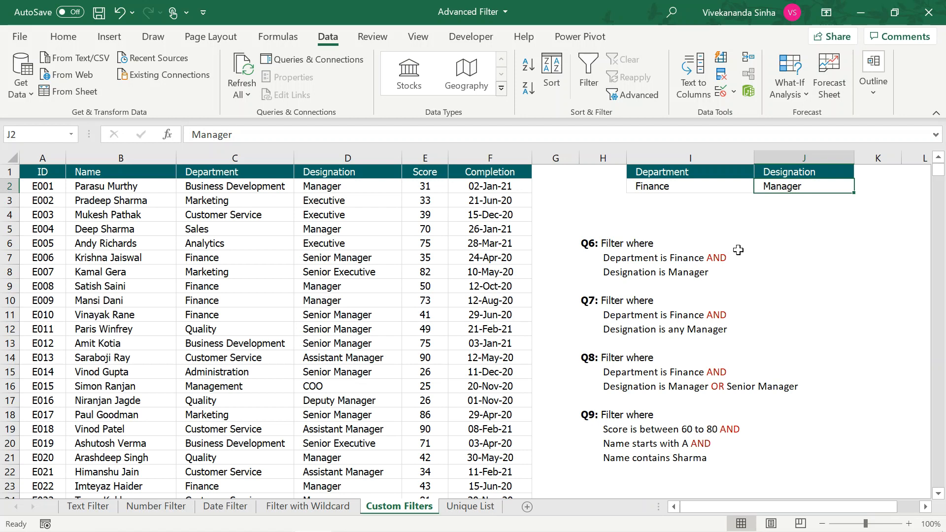
# - Copy the Department and Designation criteria block from I1:J2 to L1:M2, and widen columns L and M
pyautogui.hscroll(2, 738, 249)
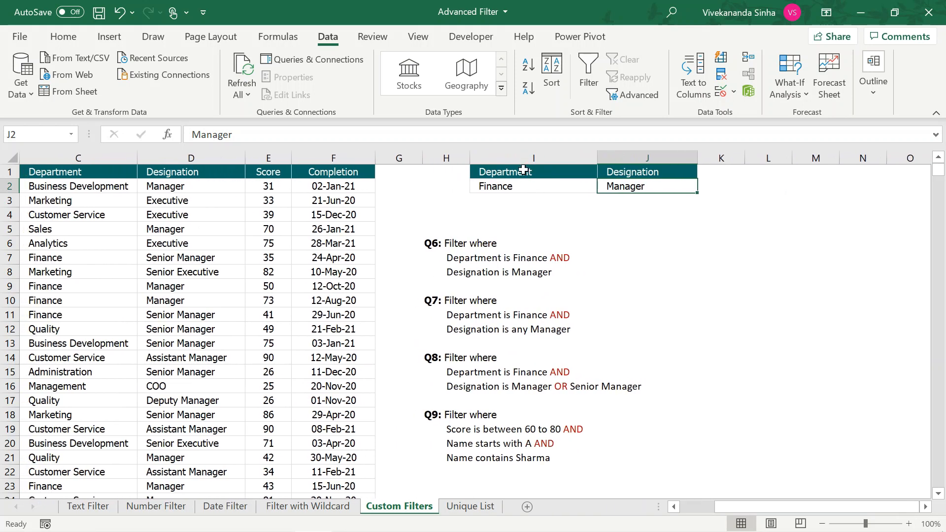
pyautogui.click(532, 177)
pyautogui.moveTo(532, 176); pyautogui.dragTo(641, 187)
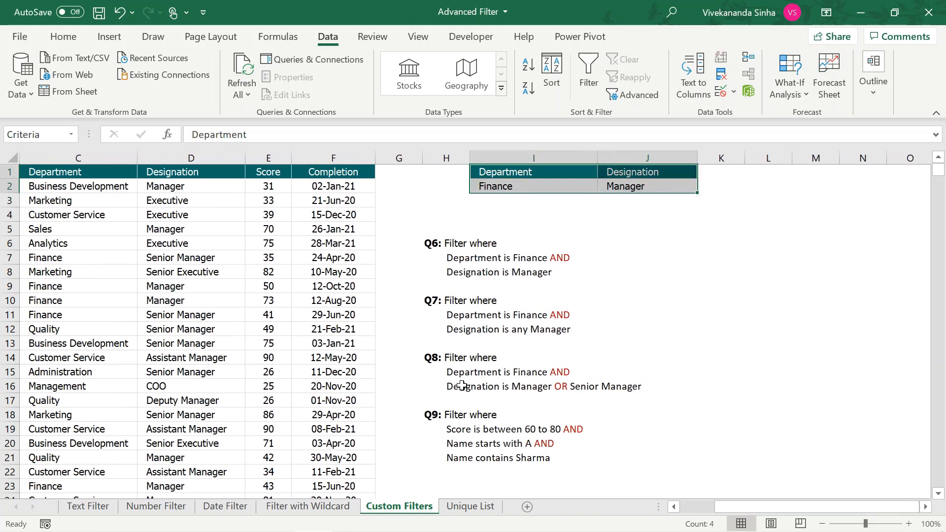
pyautogui.hotkey('ctrl', 'c')
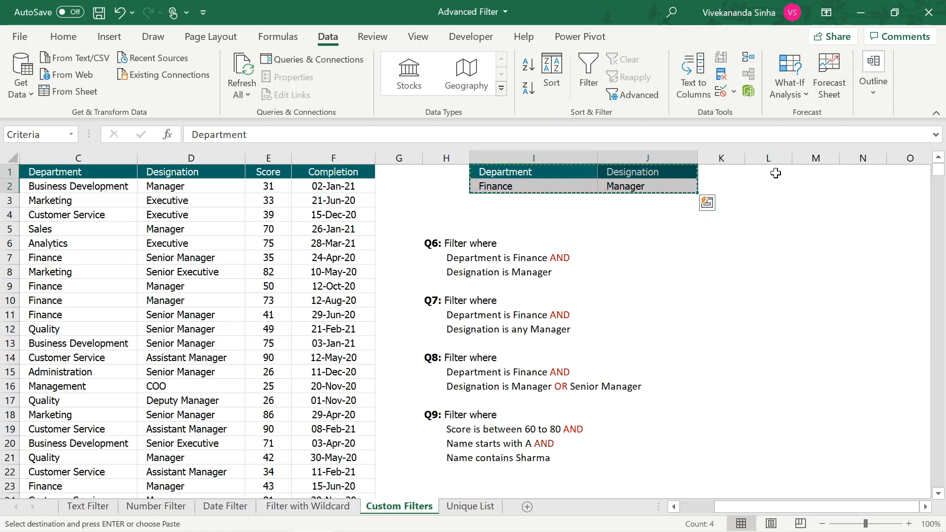
pyautogui.click(776, 173)
pyautogui.hotkey('ctrl', 'v')
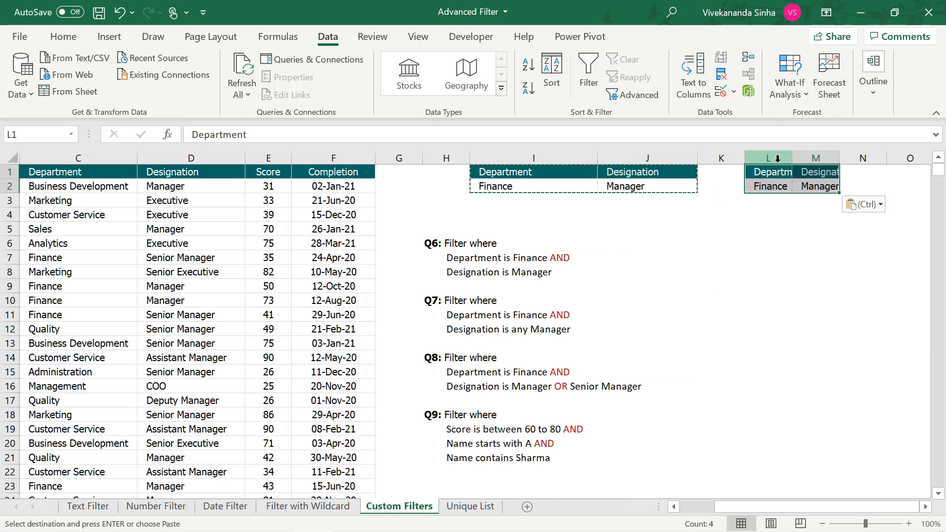
pyautogui.click(783, 158)
pyautogui.moveTo(789, 161); pyautogui.dragTo(904, 162)
# - Change the Designation criterion in M2 to *Manager*, keeping Finance as the Department criterion in L2
pyautogui.click(817, 184)
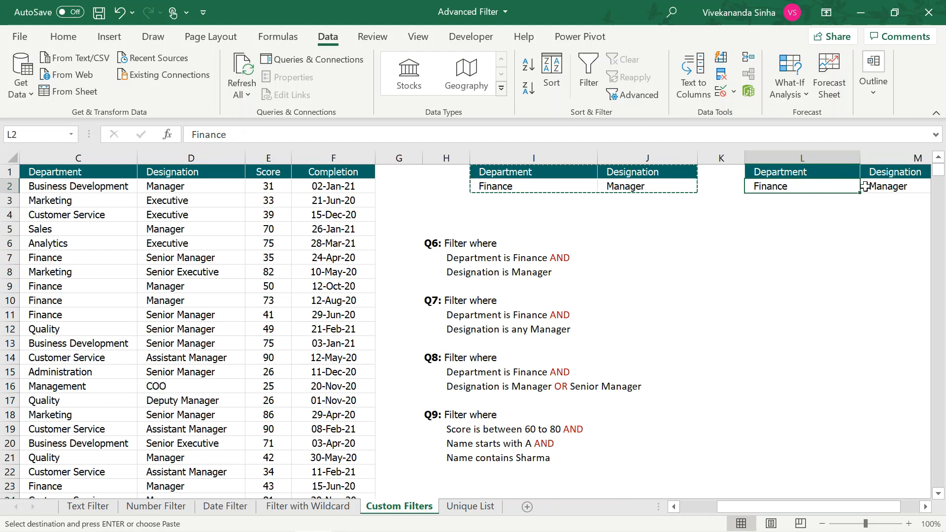
pyautogui.click(894, 187)
pyautogui.doubleClick(868, 187)
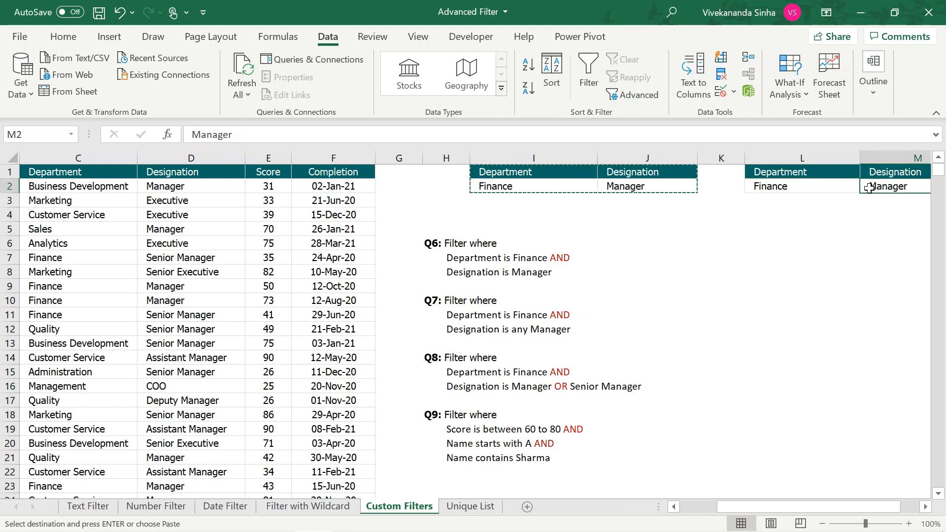
pyautogui.press('End')
pyautogui.click(749, 187)
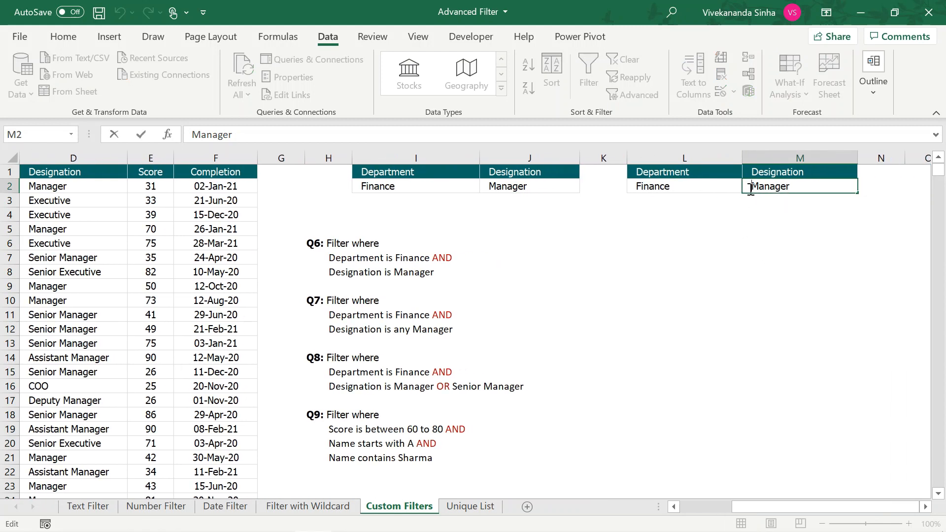
pyautogui.write('*')
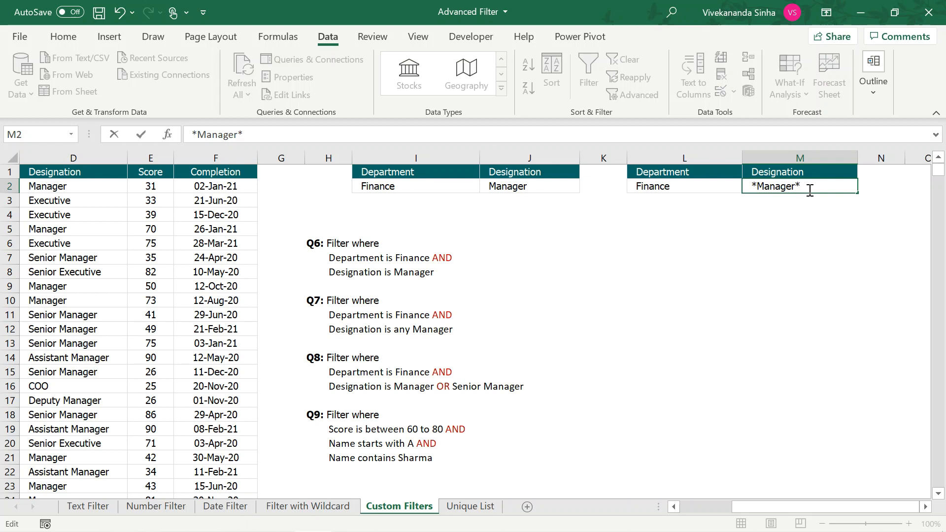
pyautogui.write('*')
pyautogui.press('Return')
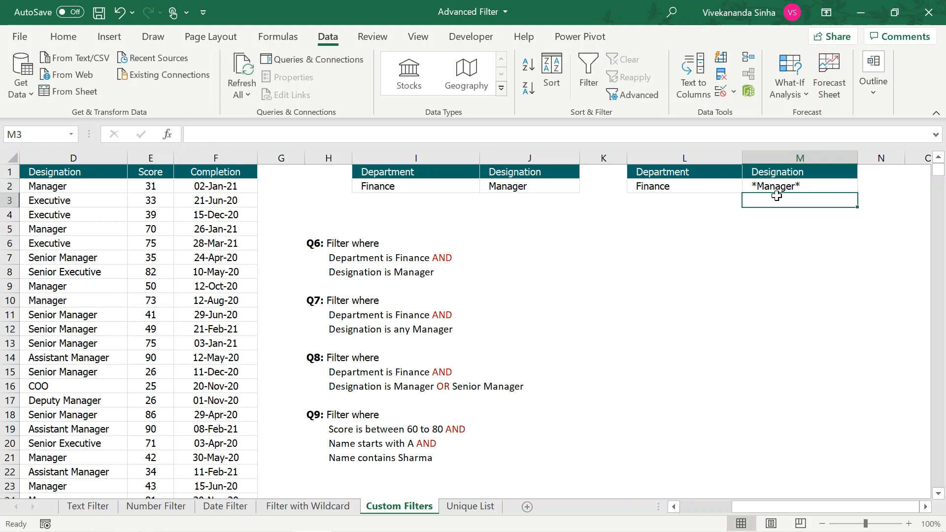
# - Apply an in-place Advanced Filter to the list A1:F751 using criteria range L1:M2
pyautogui.hscroll(-5, 182, 288)
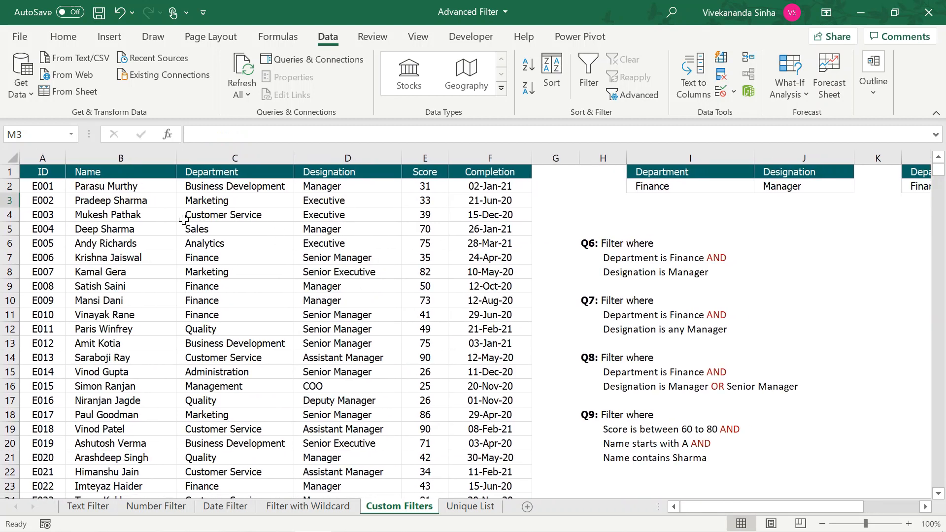
pyautogui.click(187, 217)
pyautogui.click(638, 95)
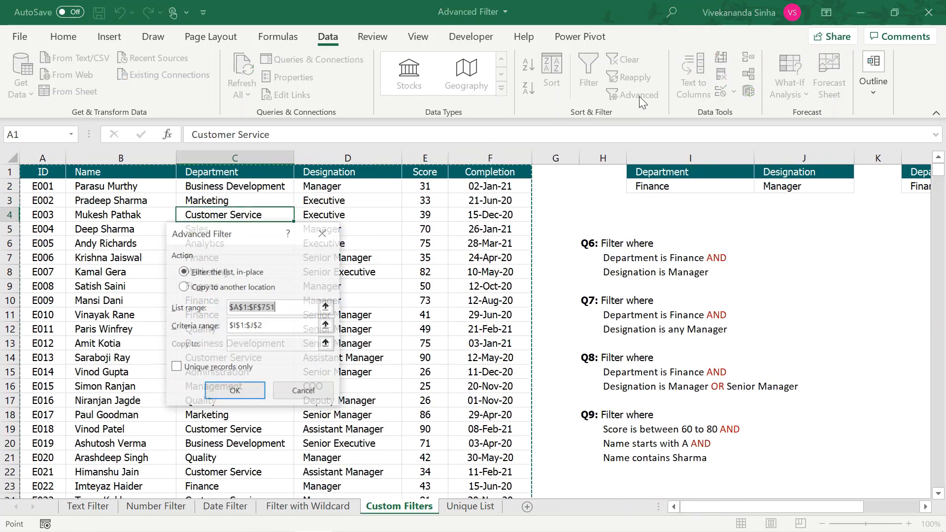
pyautogui.click(270, 326)
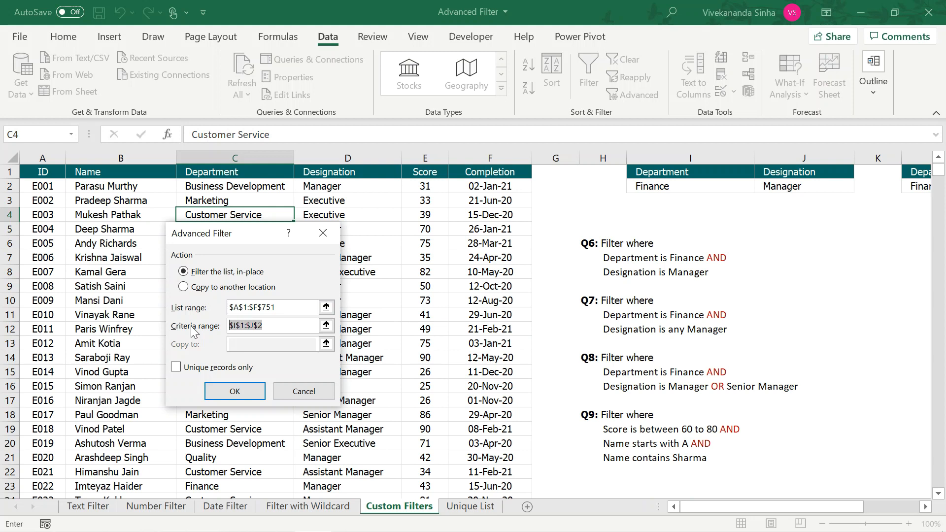
pyautogui.press('BackSpace')
pyautogui.moveTo(708, 505); pyautogui.dragTo(765, 498)
pyautogui.moveTo(692, 171); pyautogui.dragTo(773, 184)
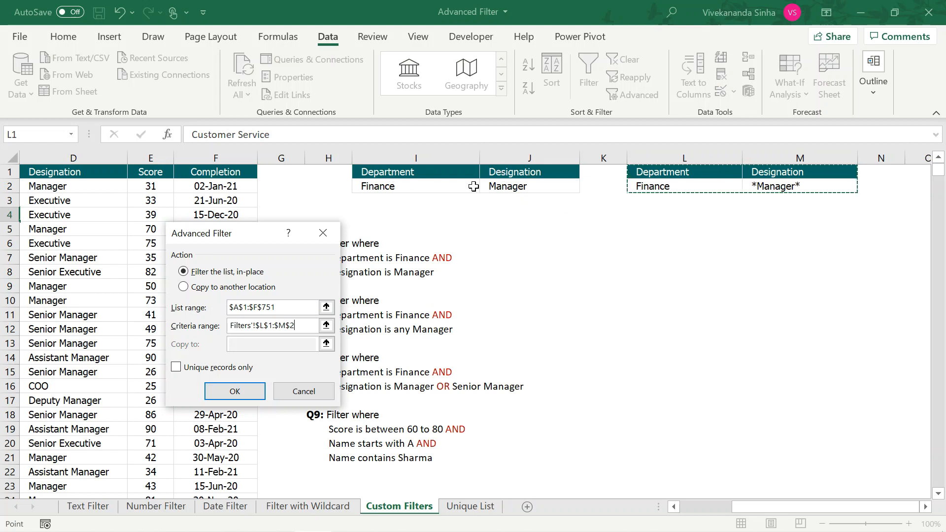
pyautogui.click(223, 391)
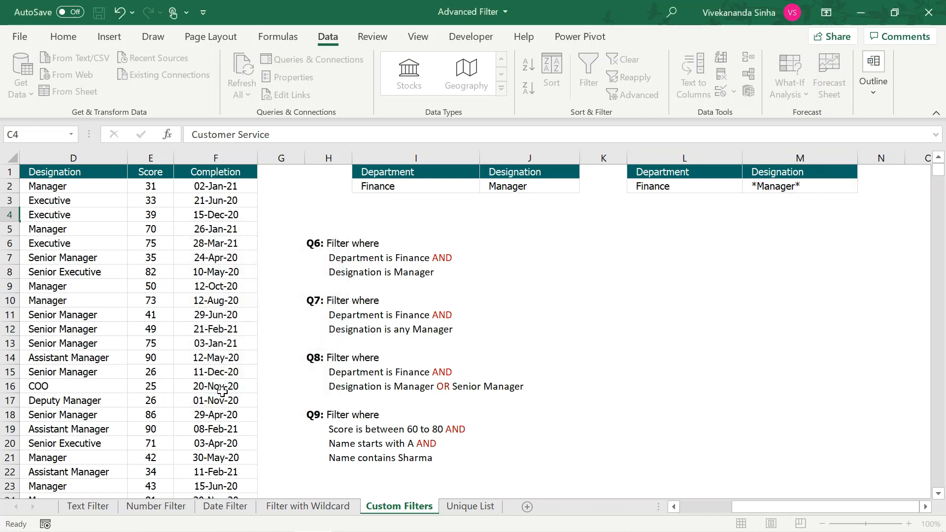
# - Examine the Designation column of the filtered records to check which kinds of manager are included
pyautogui.hscroll(-2, 127, 309)
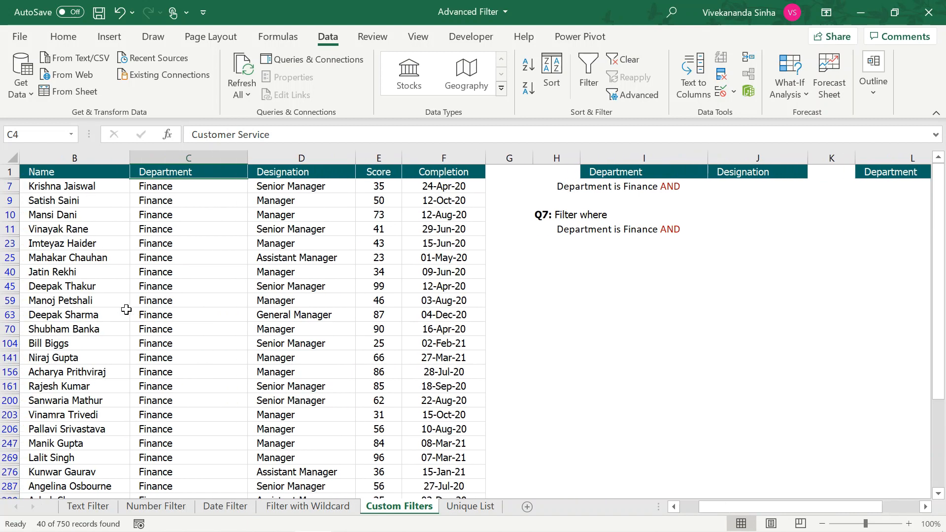
pyautogui.hscroll(-2, 127, 310)
pyautogui.click(337, 190)
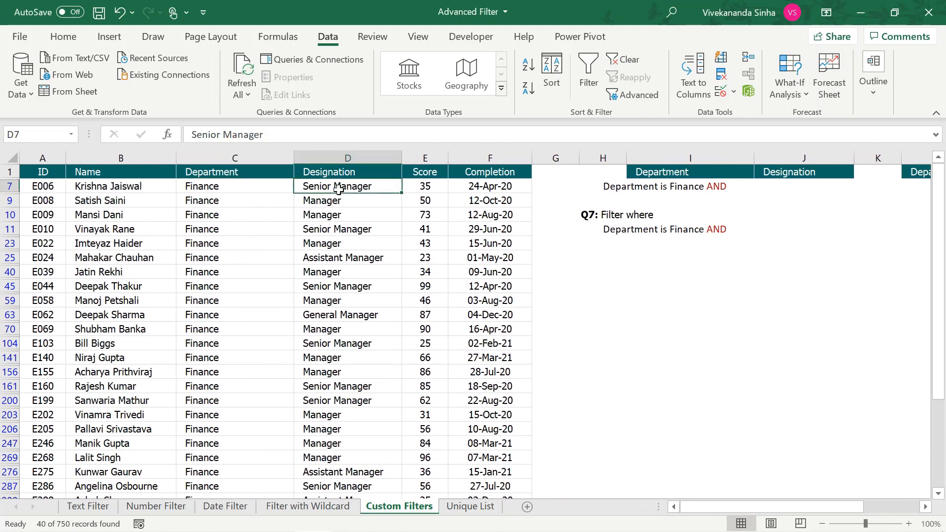
pyautogui.press('Down')
pyautogui.press('Down')
pyautogui.press('Down')
pyautogui.press('Down')
pyautogui.press('Down')
pyautogui.press('Down')
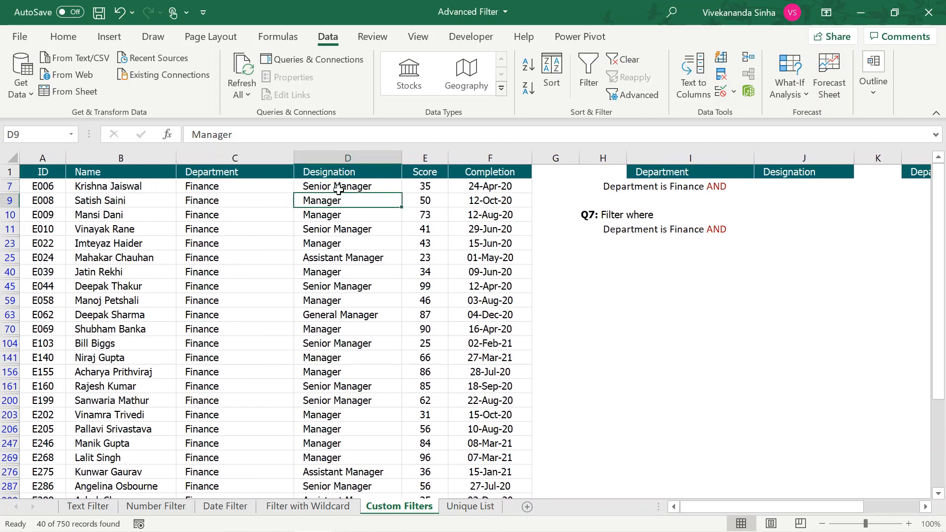
pyautogui.press('Down')
pyautogui.press('Down')
pyautogui.press('Down')
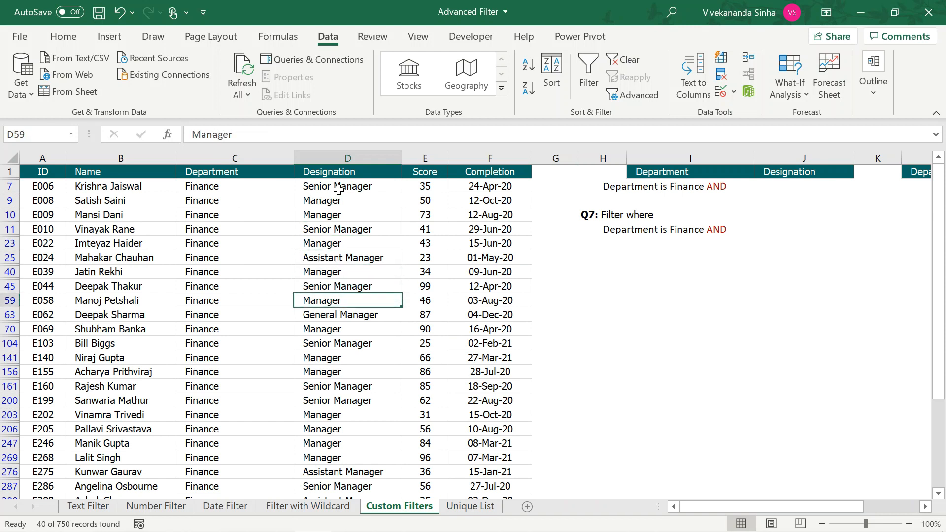
pyautogui.click(323, 215)
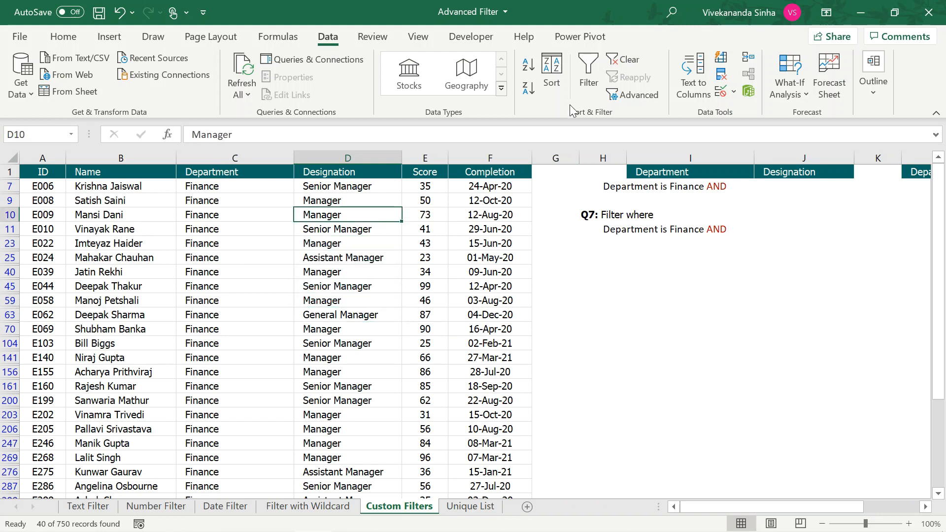
# - Clear the filter from the Custom Filters list and select the Q8 question heading in H14
pyautogui.click(629, 61)
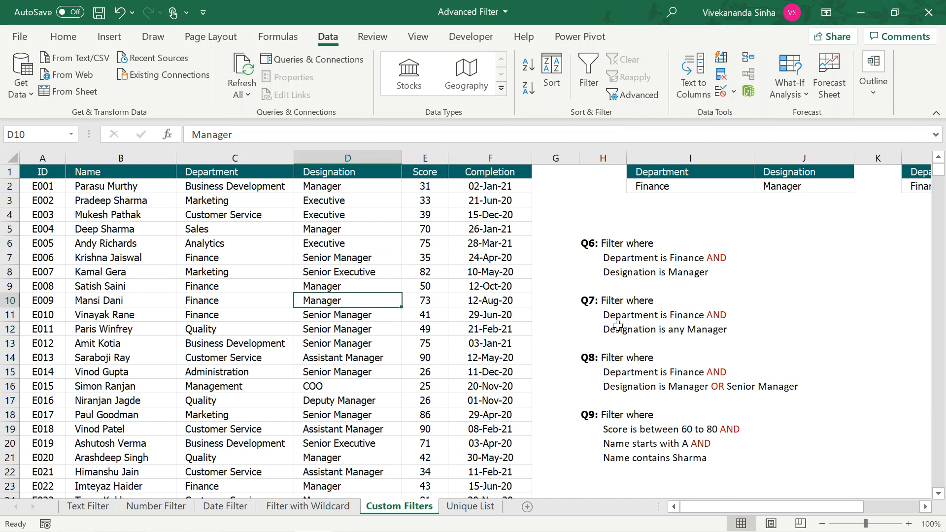
pyautogui.click(611, 358)
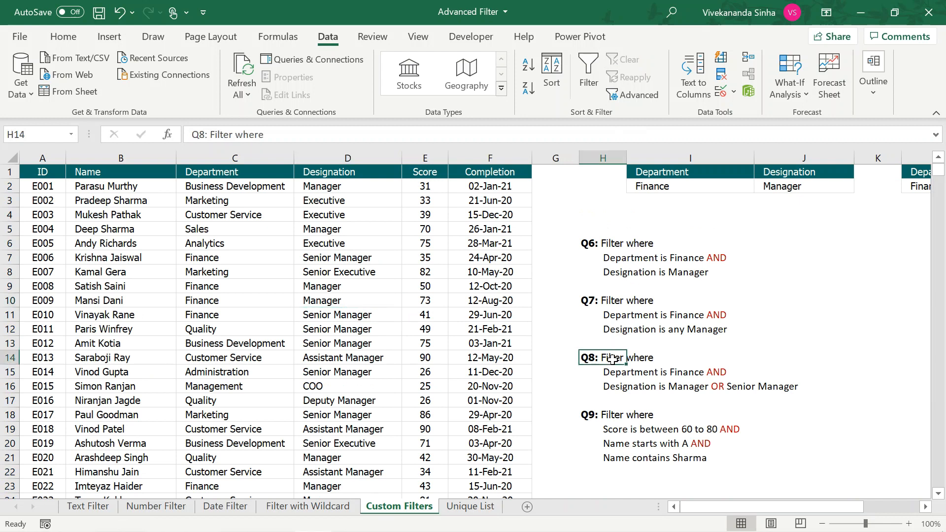
# - Copy the Department and Designation criteria block from L1:M2 to O1:P2, and widen columns O and P
pyautogui.hscroll(3, 611, 359)
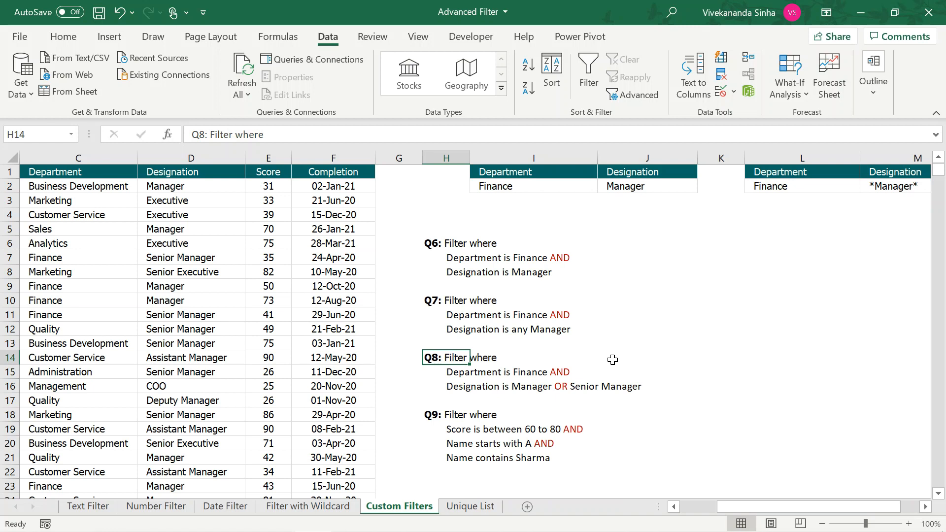
pyautogui.hscroll(3, 612, 360)
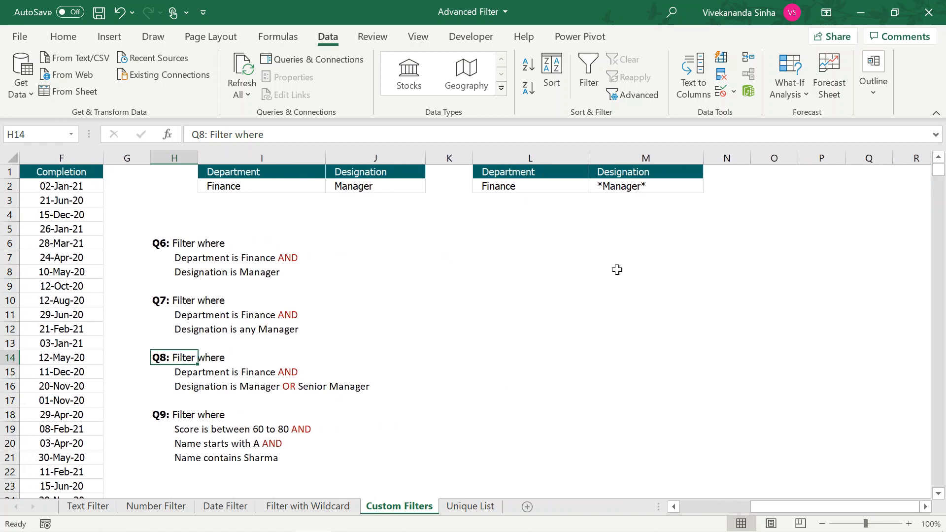
pyautogui.moveTo(533, 175); pyautogui.dragTo(621, 185)
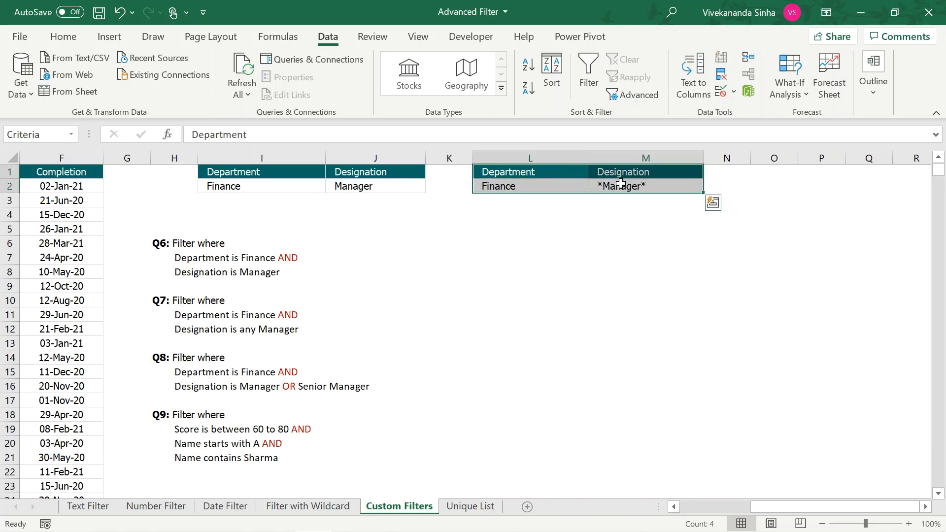
pyautogui.hotkey('ctrl', 'c')
pyautogui.click(771, 172)
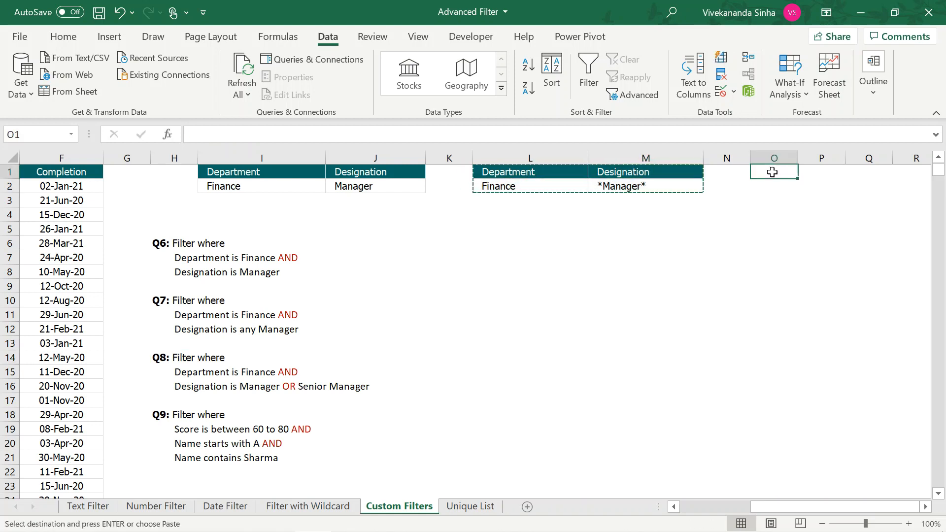
pyautogui.hotkey('ctrl', 'v')
pyautogui.moveTo(773, 158); pyautogui.dragTo(840, 158)
pyautogui.doubleClick(844, 157)
# - Set the Designation criteria in the new block to Manager in P2 and Senior Manager in P3
pyautogui.click(783, 187)
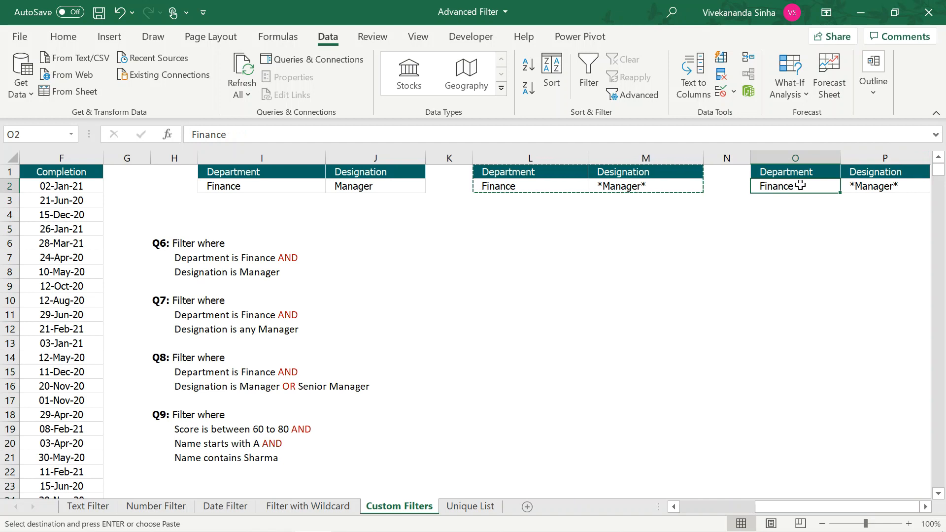
pyautogui.press('Tab')
pyautogui.write('Manage')
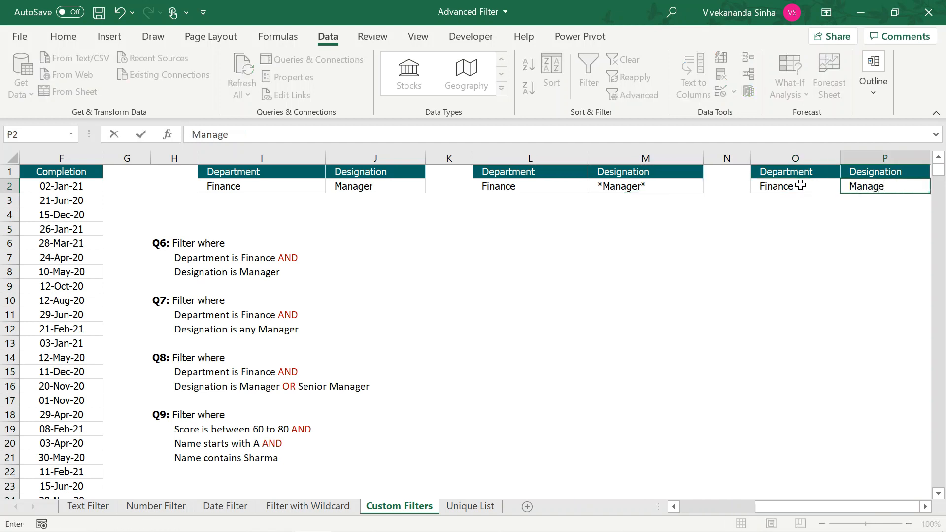
pyautogui.press('Return')
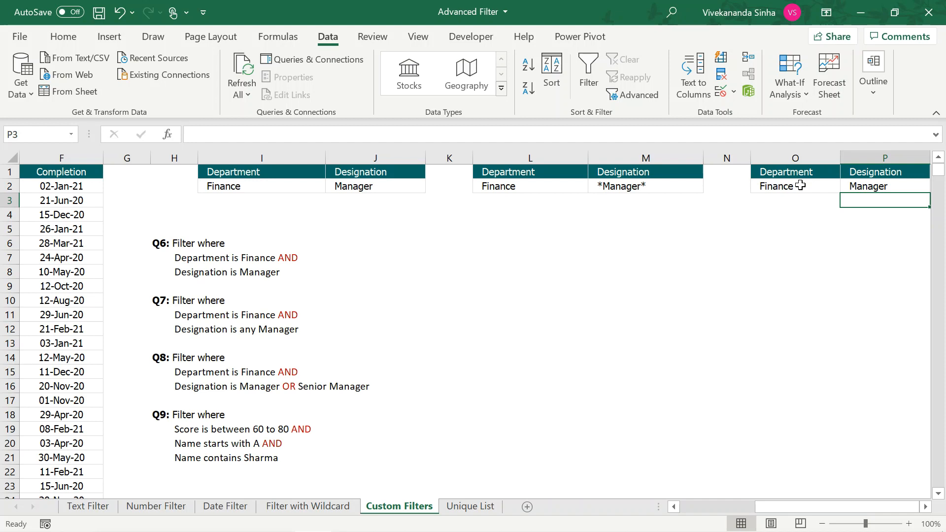
pyautogui.hotkey('ctrl', 'd')
pyautogui.write('Senior ')
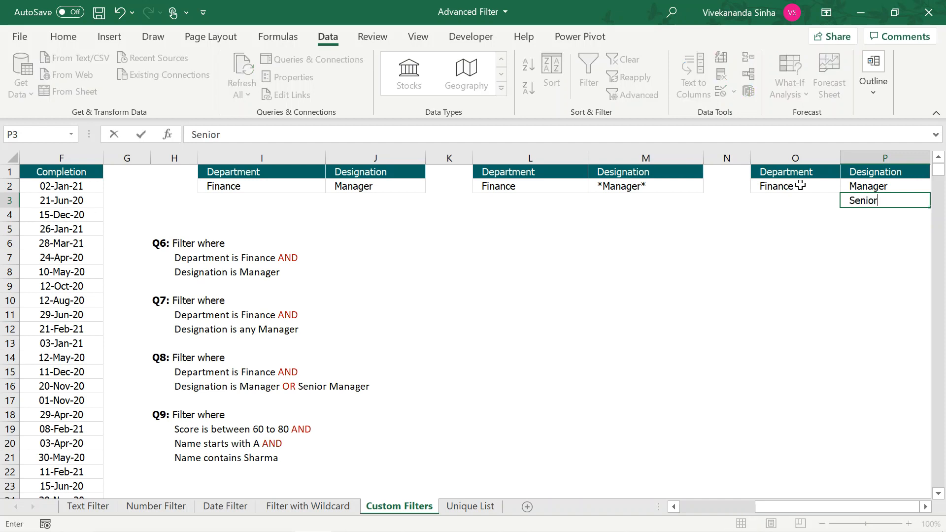
pyautogui.write('Manager')
pyautogui.press('Return')
# - Fill the Finance department criterion down into O3 and review both criteria rows in O2:P3
pyautogui.moveTo(870, 186); pyautogui.dragTo(863, 204)
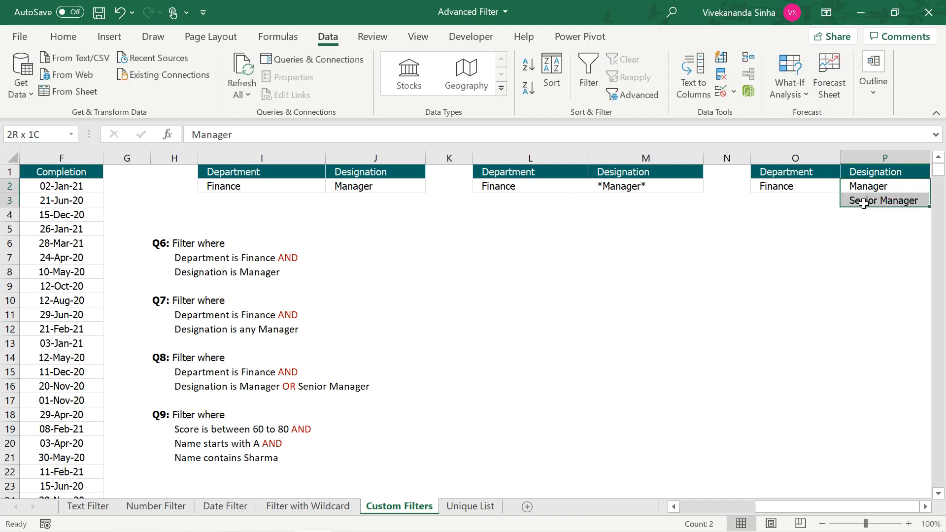
pyautogui.click(787, 185)
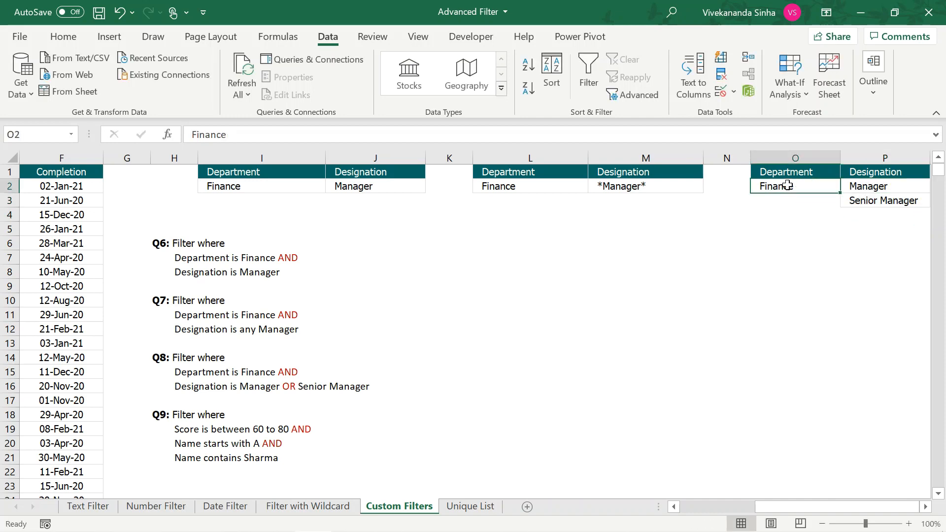
pyautogui.hscroll(2, 787, 185)
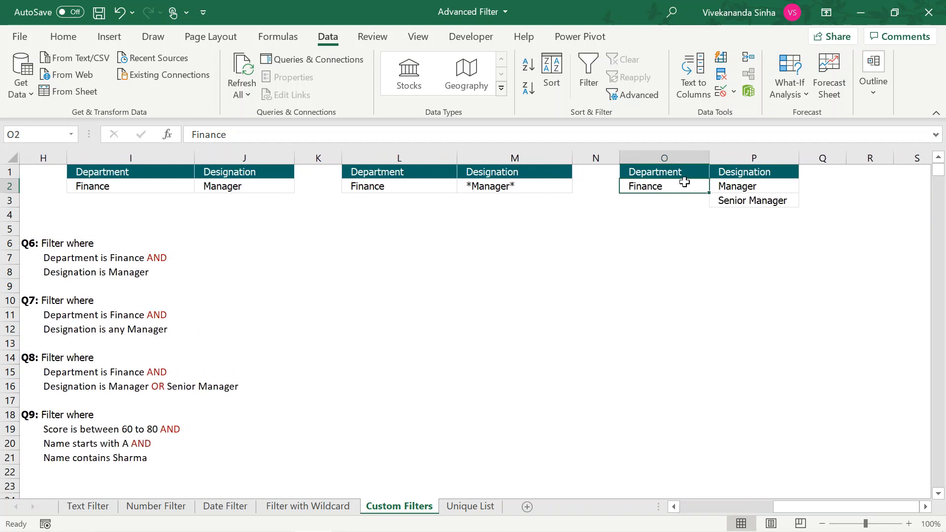
pyautogui.moveTo(665, 189); pyautogui.dragTo(727, 187)
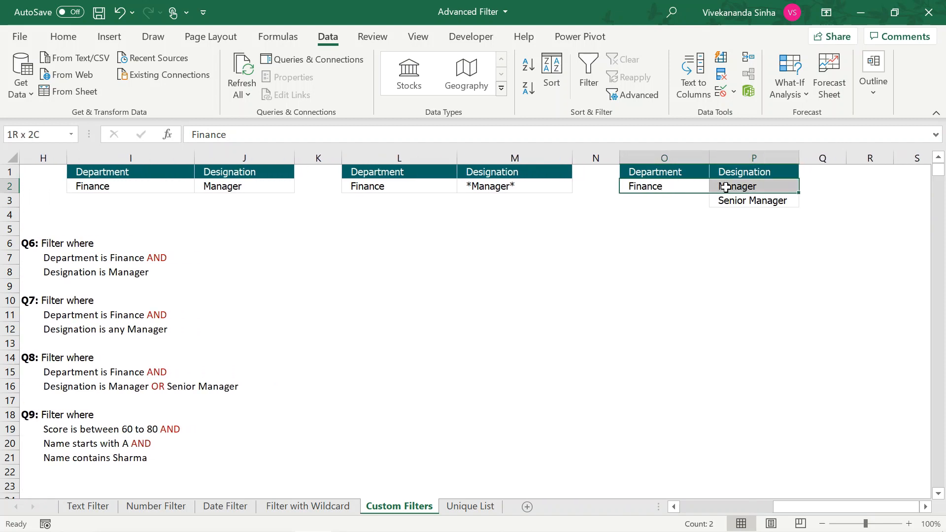
pyautogui.click(732, 203)
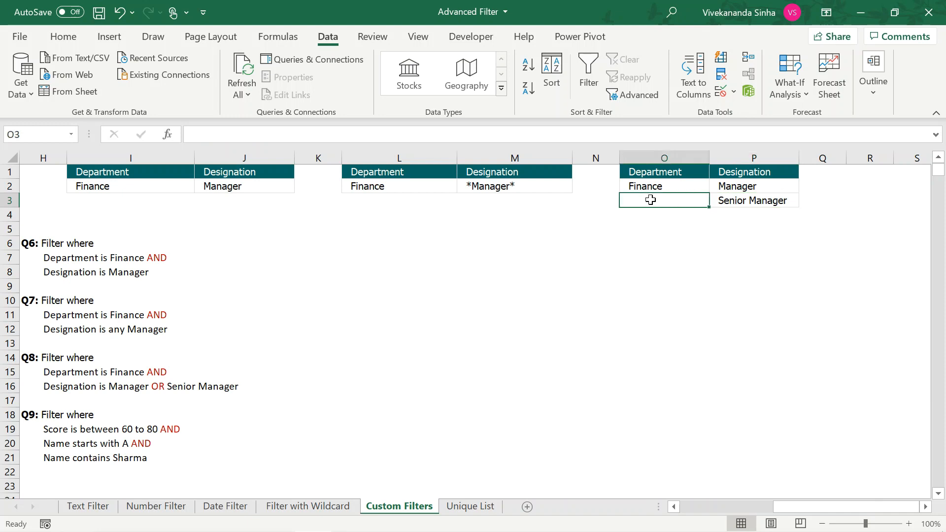
pyautogui.hotkey('ctrl', 'd')
pyautogui.moveTo(659, 189); pyautogui.dragTo(742, 188)
pyautogui.moveTo(675, 200); pyautogui.dragTo(738, 199)
pyautogui.press('Tab')
# - Apply an in-place Advanced Filter to the list A1:F751 using criteria range O1:P3
pyautogui.hscroll(-5, 486, 268)
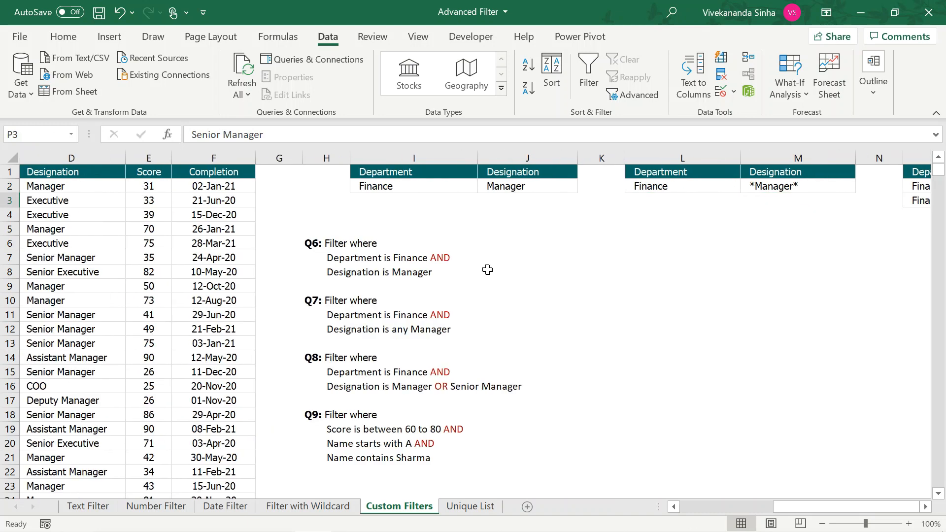
pyautogui.click(256, 257)
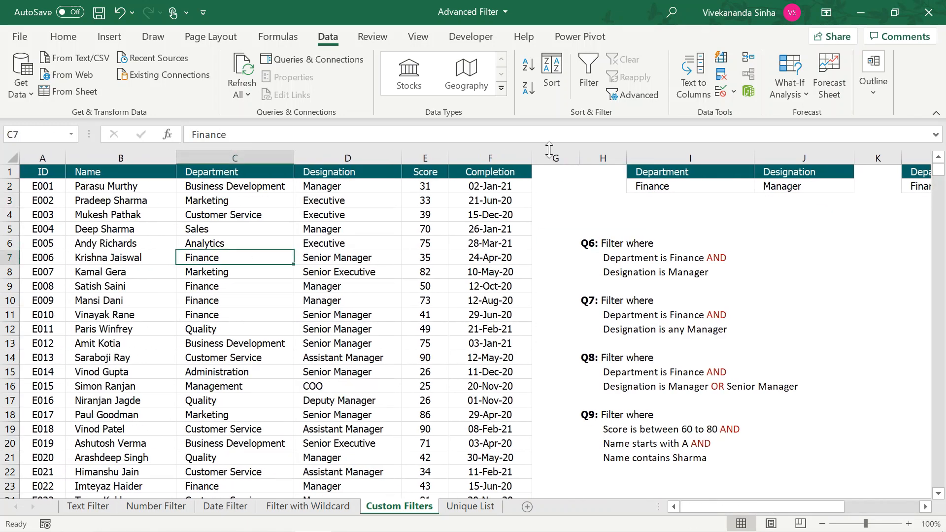
pyautogui.click(636, 96)
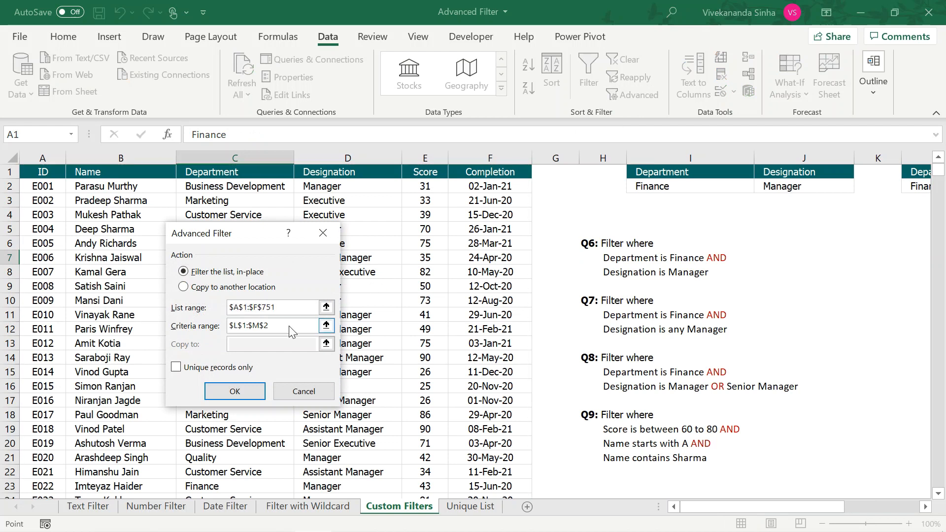
pyautogui.moveTo(312, 327); pyautogui.dragTo(203, 325)
pyautogui.hscroll(5, 594, 305)
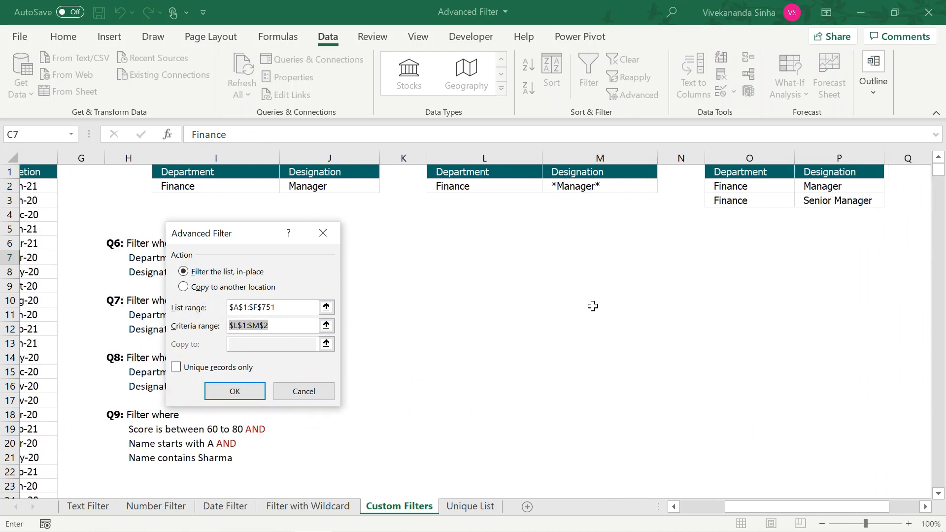
pyautogui.moveTo(732, 173); pyautogui.dragTo(803, 201)
pyautogui.click(231, 391)
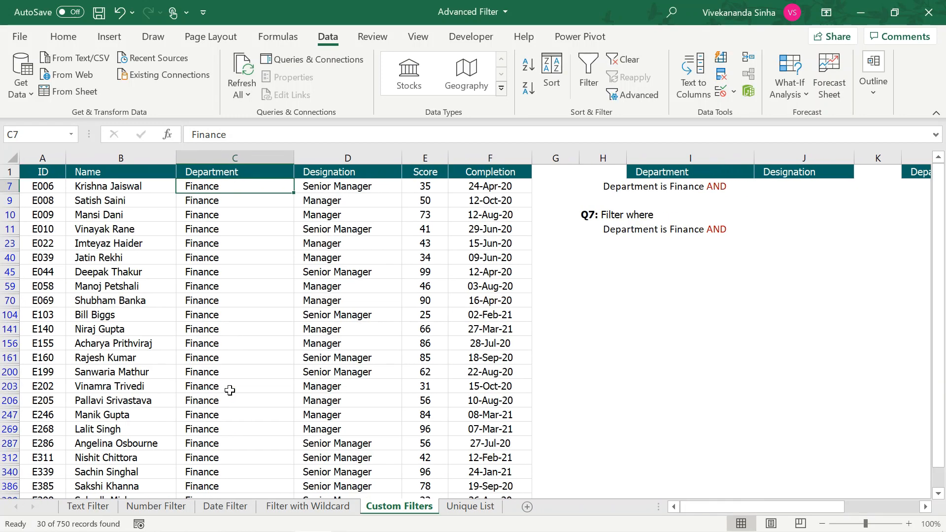
# - Check the Department and Designation values of the filtered records, and clear the filter to show the full list
pyautogui.click(339, 204)
pyautogui.click(362, 186)
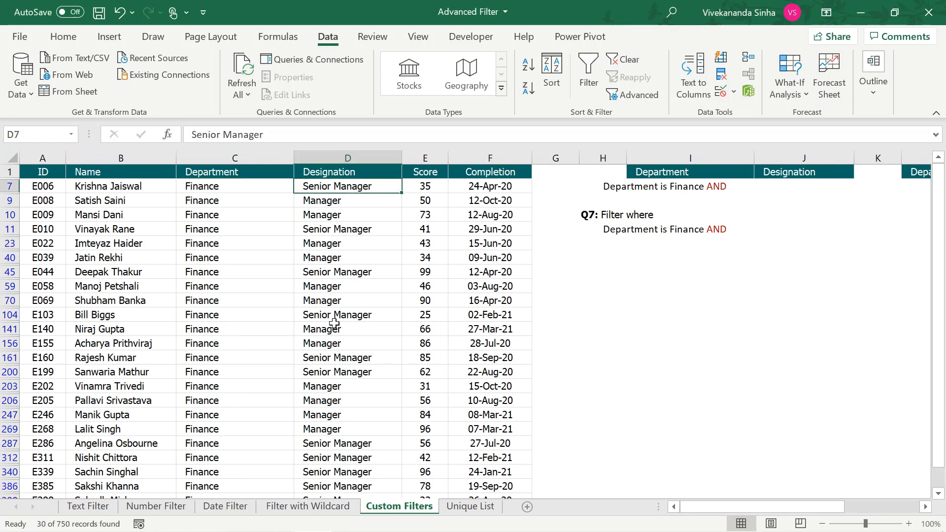
pyautogui.scroll(-5, 334, 323)
pyautogui.scroll(6, 334, 323)
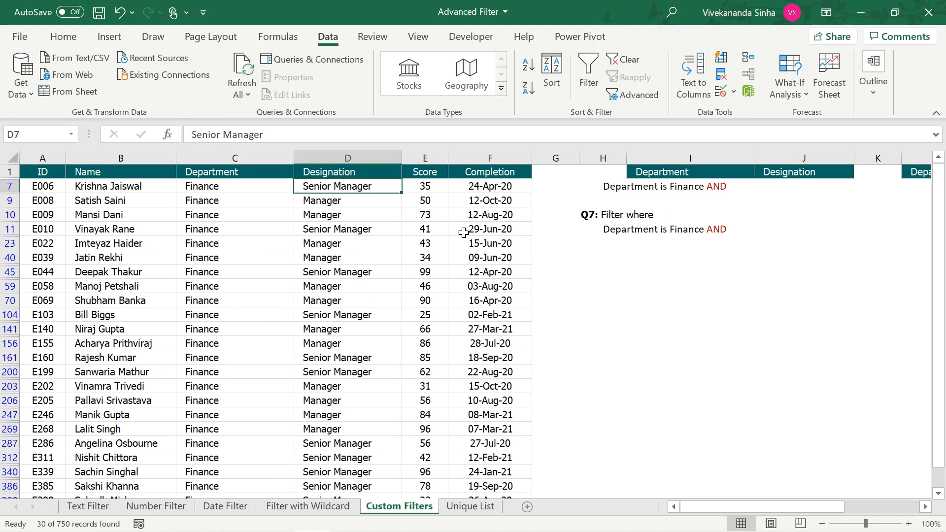
pyautogui.click(625, 60)
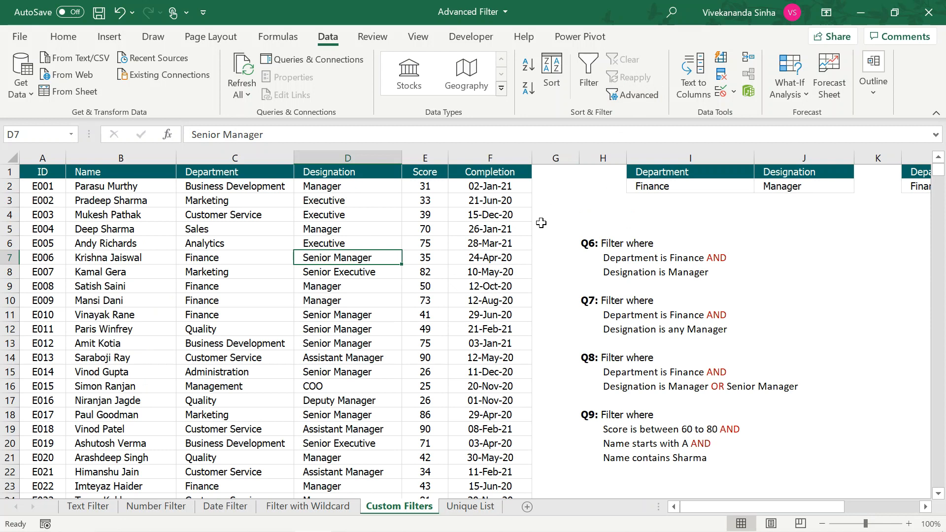
# - Review the Q9 conditions, and copy the Score header and first value from E1:E2 into both R1:R2 and S1:S2
pyautogui.click(589, 414)
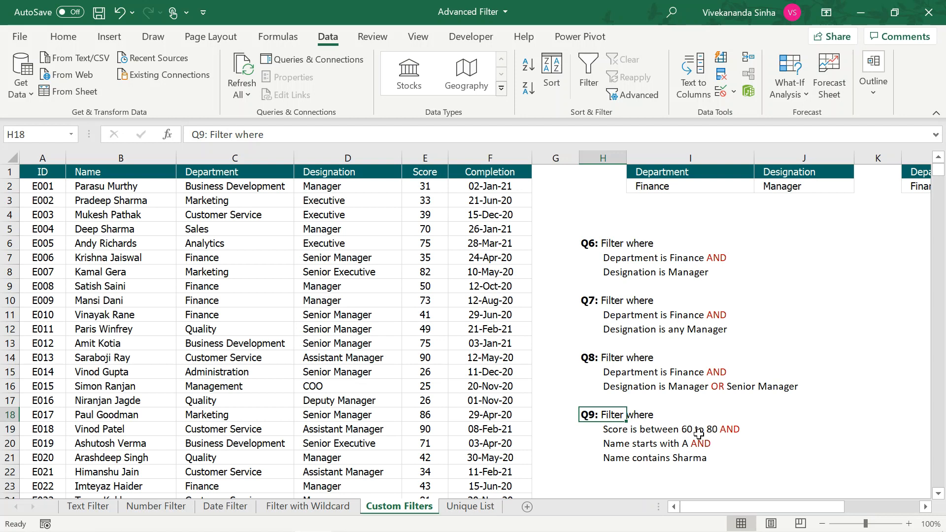
pyautogui.moveTo(609, 429); pyautogui.dragTo(612, 459)
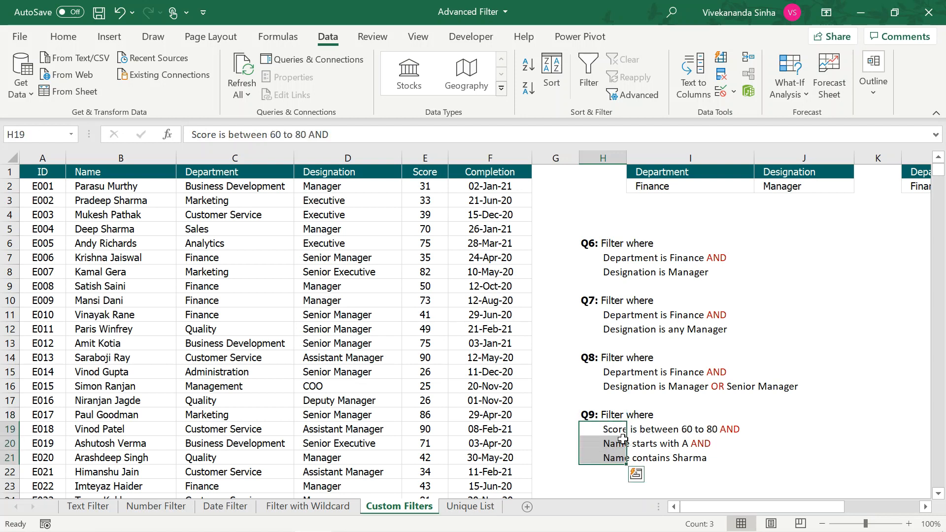
pyautogui.click(607, 433)
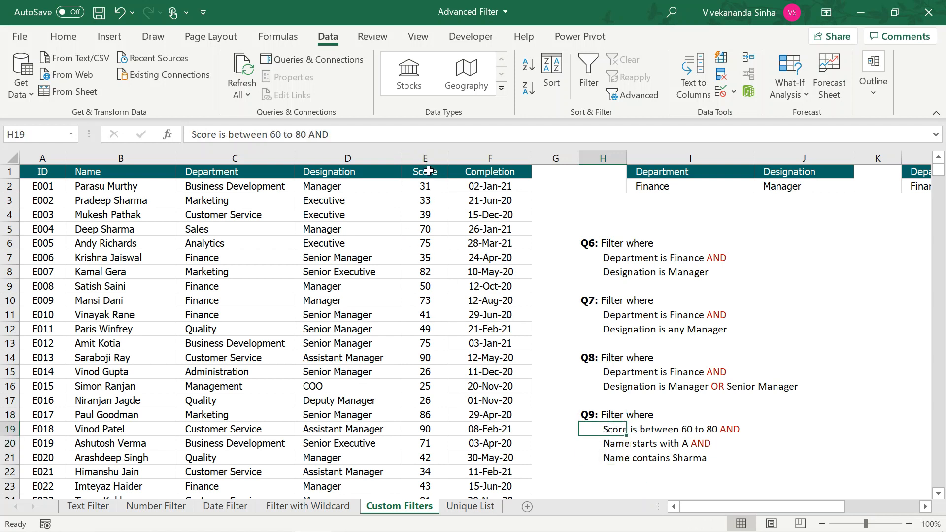
pyautogui.moveTo(425, 171); pyautogui.dragTo(425, 191)
pyautogui.hotkey('ctrl', 'c')
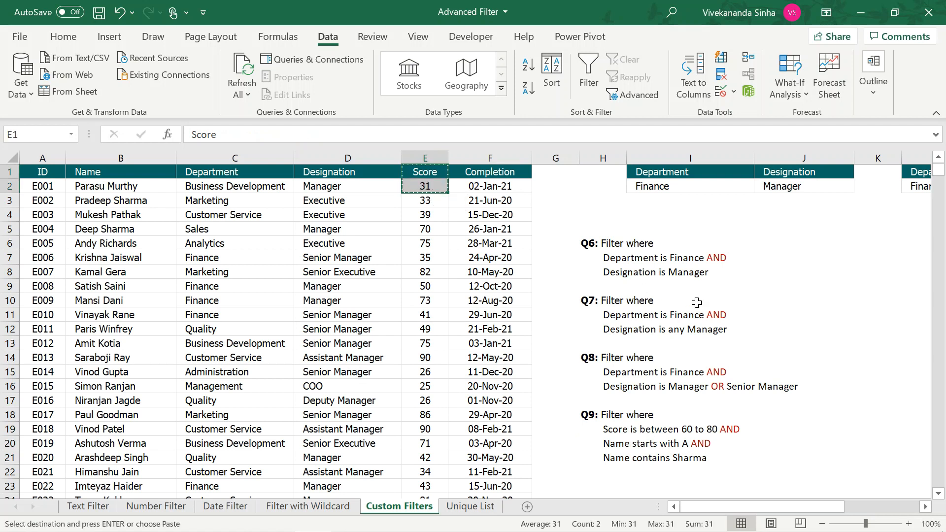
pyautogui.hscroll(3, 697, 302)
pyautogui.hscroll(3, 697, 302)
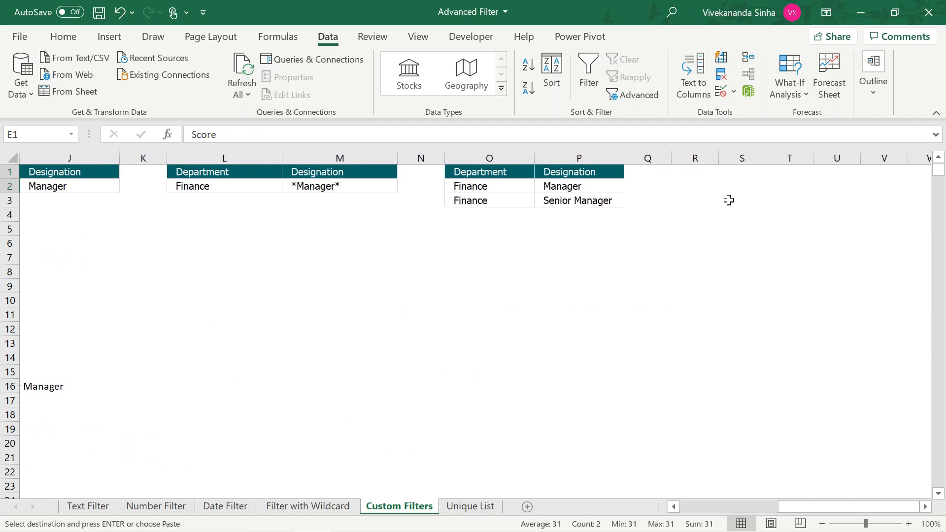
pyautogui.moveTo(703, 170); pyautogui.dragTo(738, 180)
pyautogui.hotkey('ctrl', 'v')
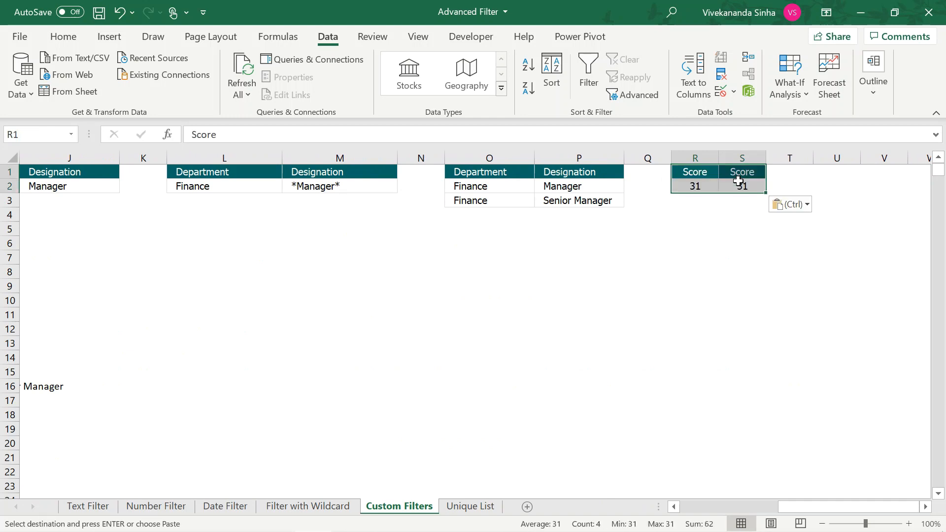
# - Copy the Name header and first value from B1:B2 to T1:T2, and widen column T to fit
pyautogui.click(708, 182)
pyautogui.hscroll(-3, 704, 183)
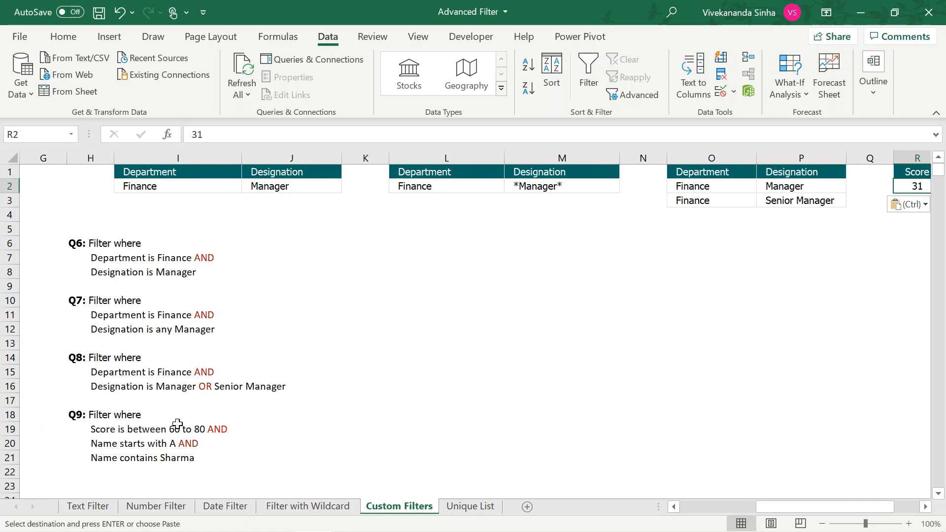
pyautogui.hscroll(2, 178, 423)
pyautogui.hscroll(-8, 177, 424)
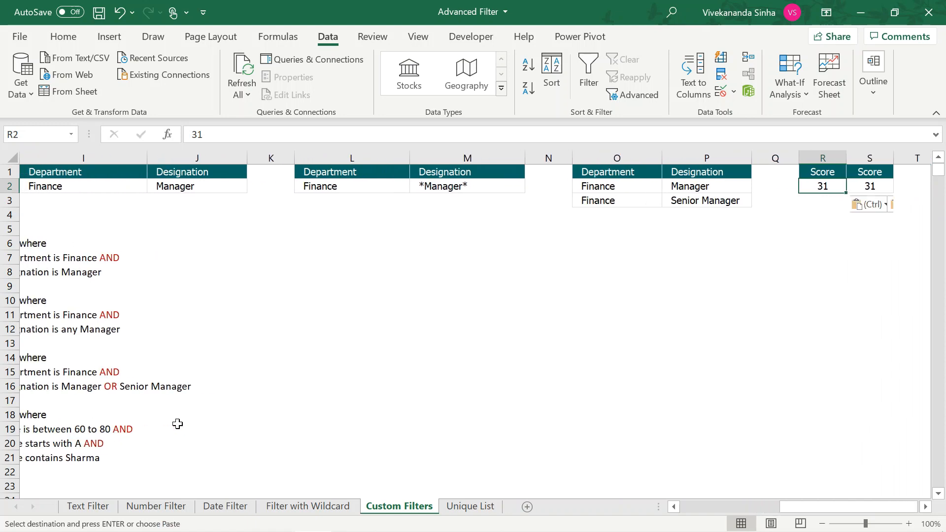
pyautogui.moveTo(110, 174); pyautogui.dragTo(110, 179)
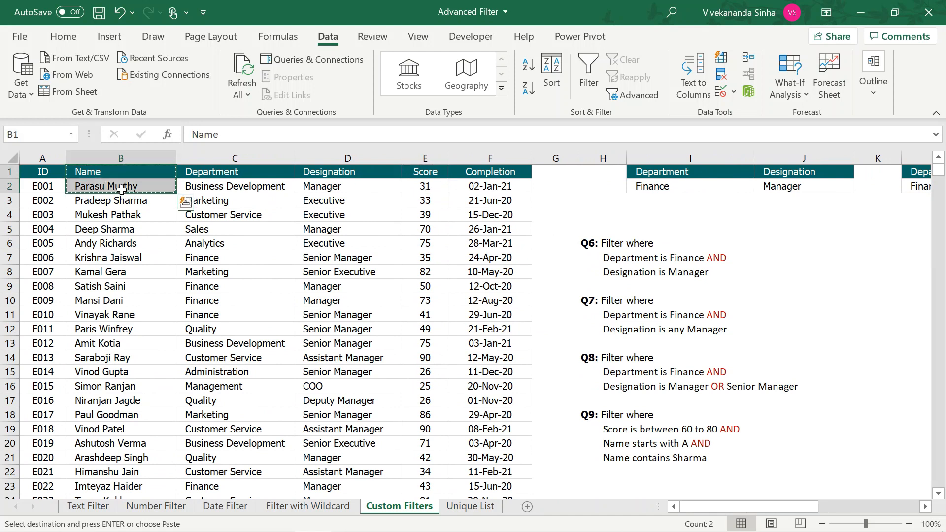
pyautogui.hscroll(3, 460, 348)
pyautogui.hscroll(5, 460, 350)
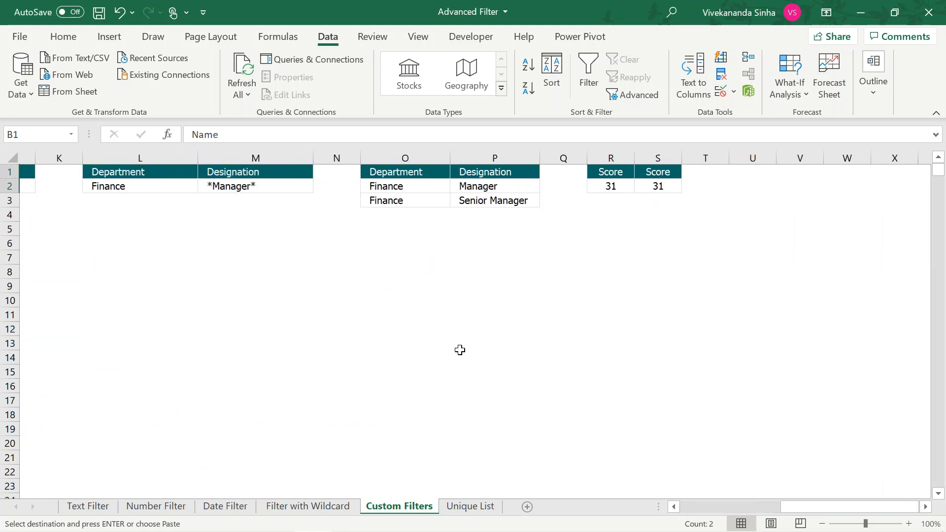
pyautogui.click(693, 173)
pyautogui.hotkey('ctrl', 'v')
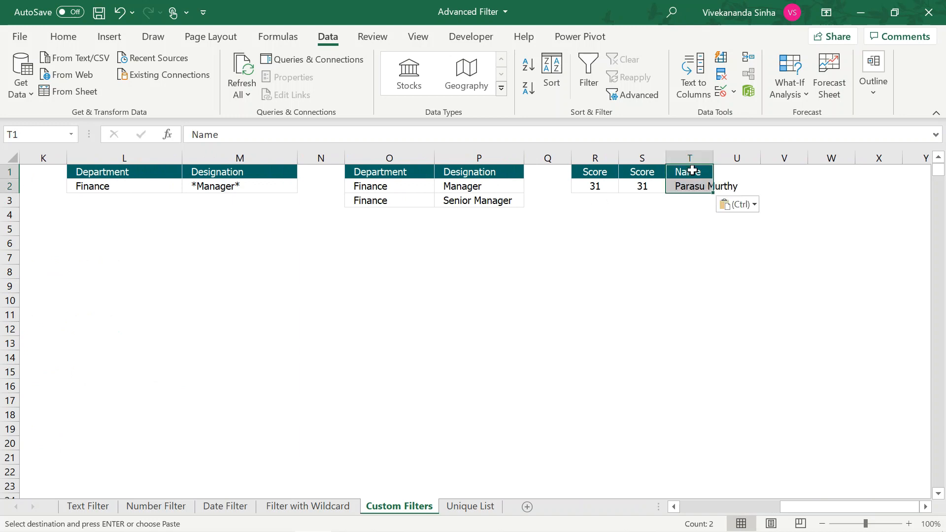
pyautogui.moveTo(710, 157); pyautogui.dragTo(767, 158)
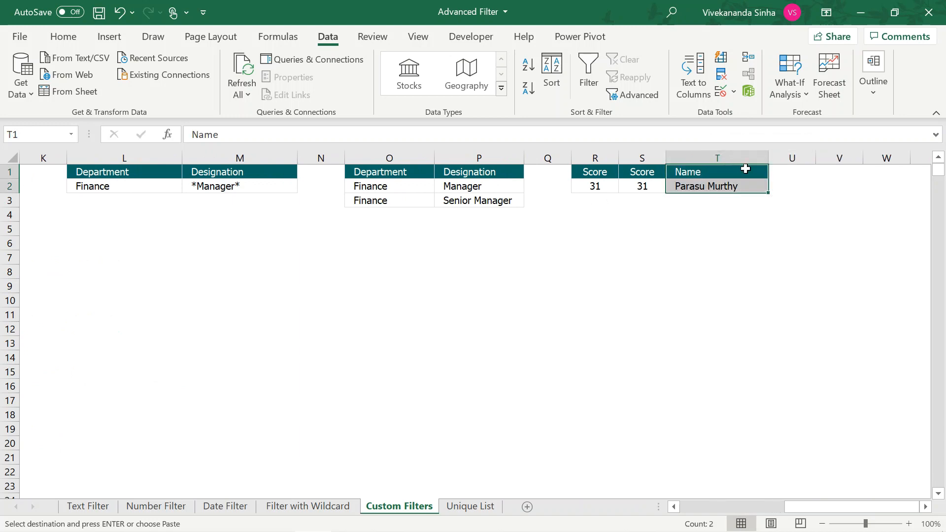
# - Set the Name criterion in T2 to a wildcard pattern for names starting with A and containing the surname given in Q9
pyautogui.click(709, 186)
pyautogui.write('A')
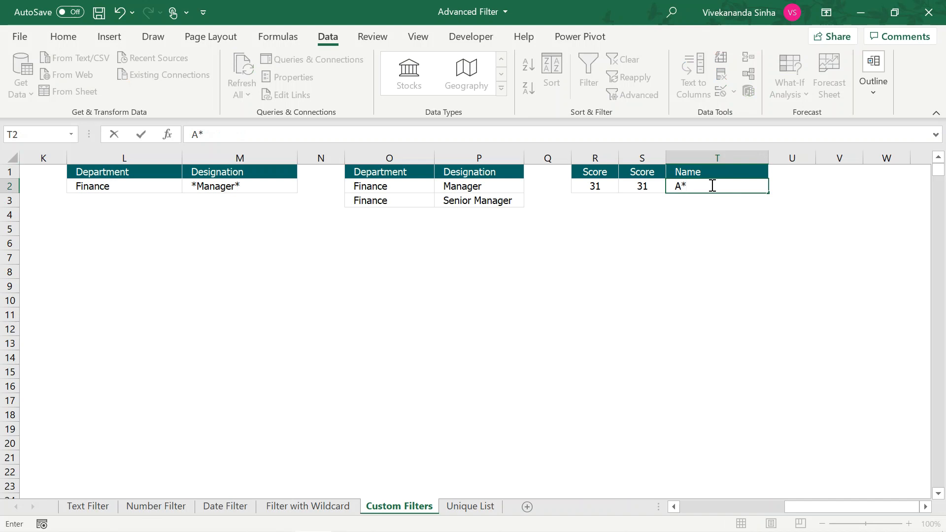
pyautogui.write('*')
pyautogui.press('Return')
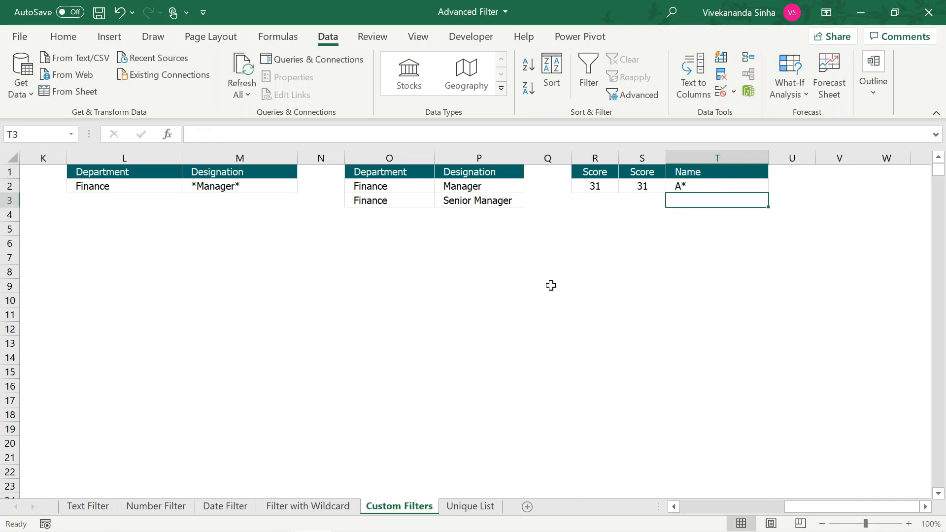
pyautogui.hscroll(-3, 551, 285)
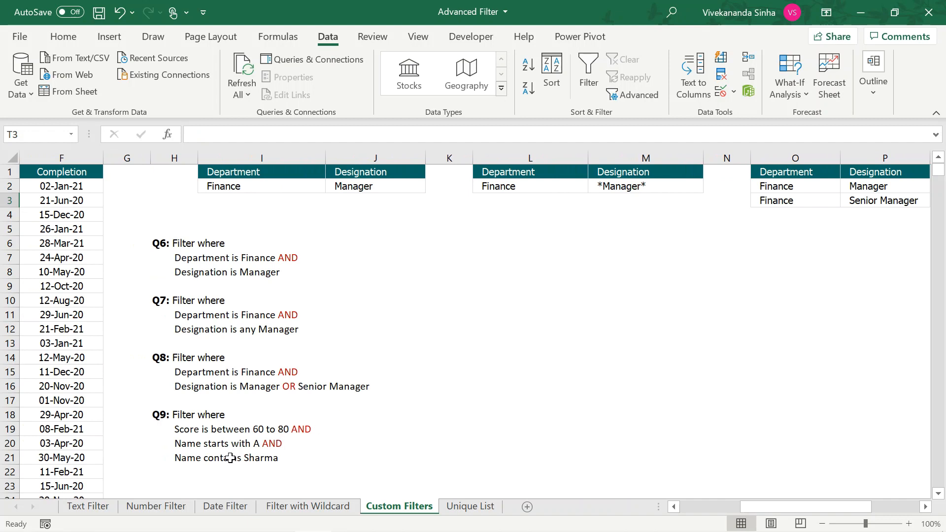
pyautogui.hscroll(3, 341, 435)
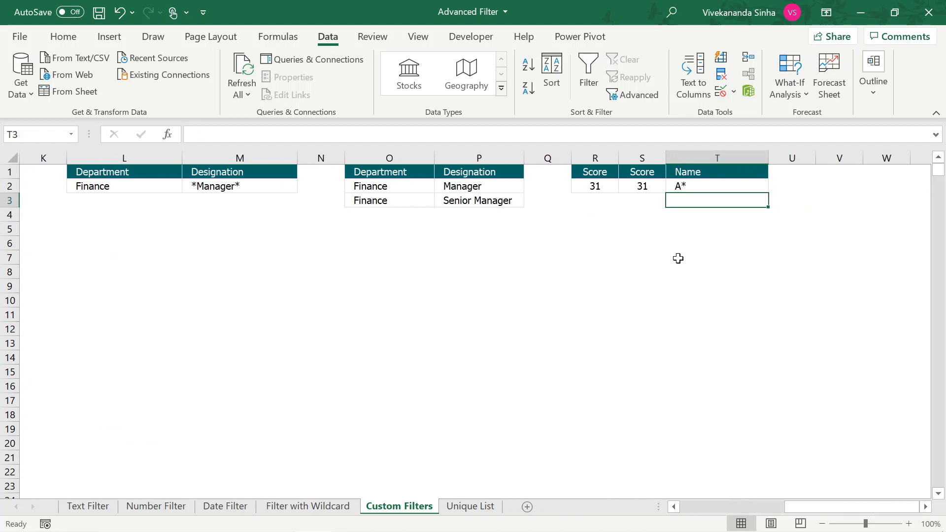
pyautogui.doubleClick(710, 188)
pyautogui.write('Sharma*')
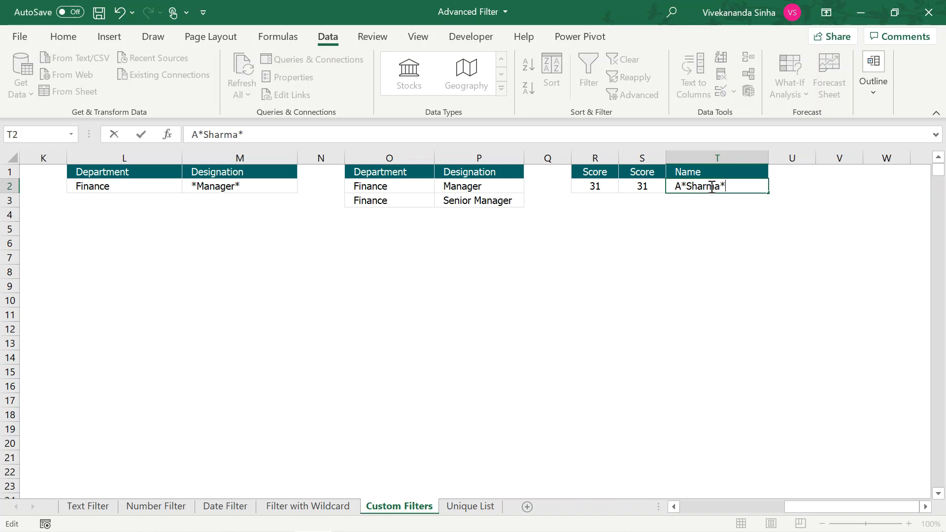
# - Set the two Score criteria to >=60 in R2 and <=80 in S2
pyautogui.click(604, 185)
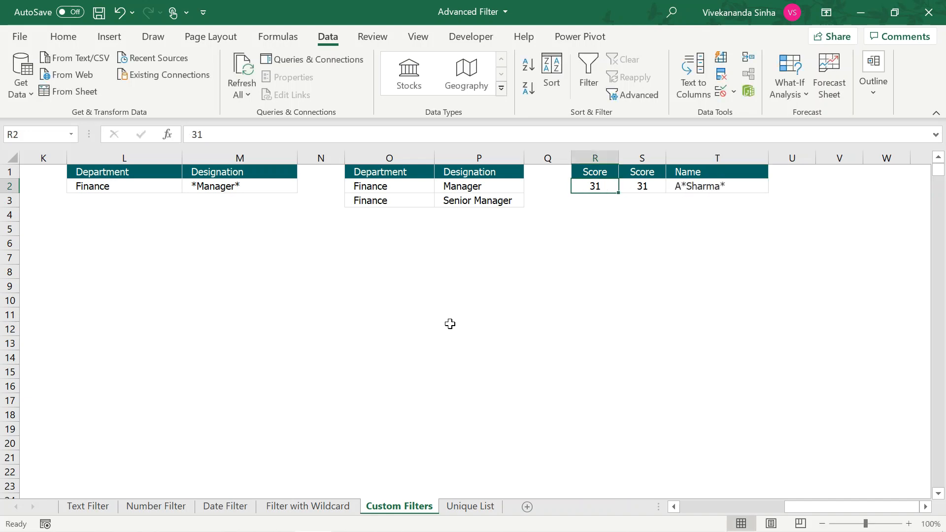
pyautogui.hscroll(-3, 449, 324)
pyautogui.hscroll(3, 448, 325)
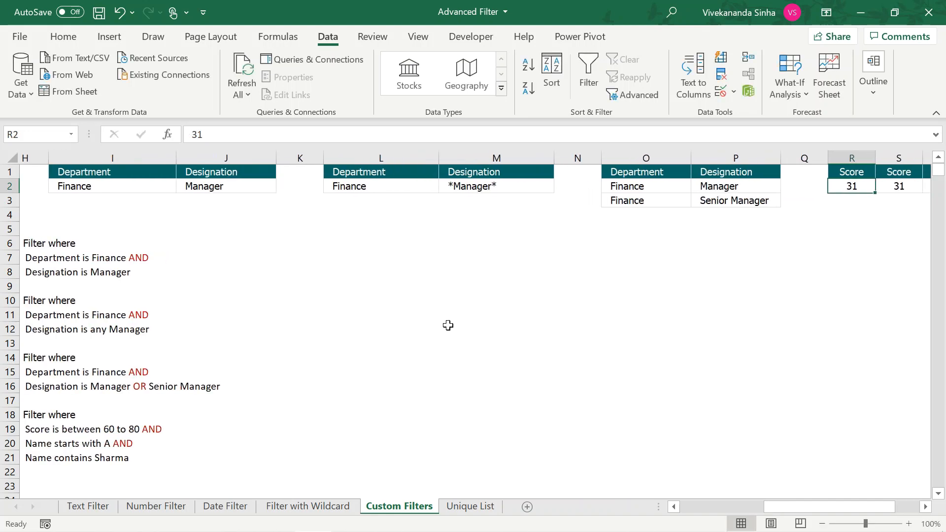
pyautogui.write('>=')
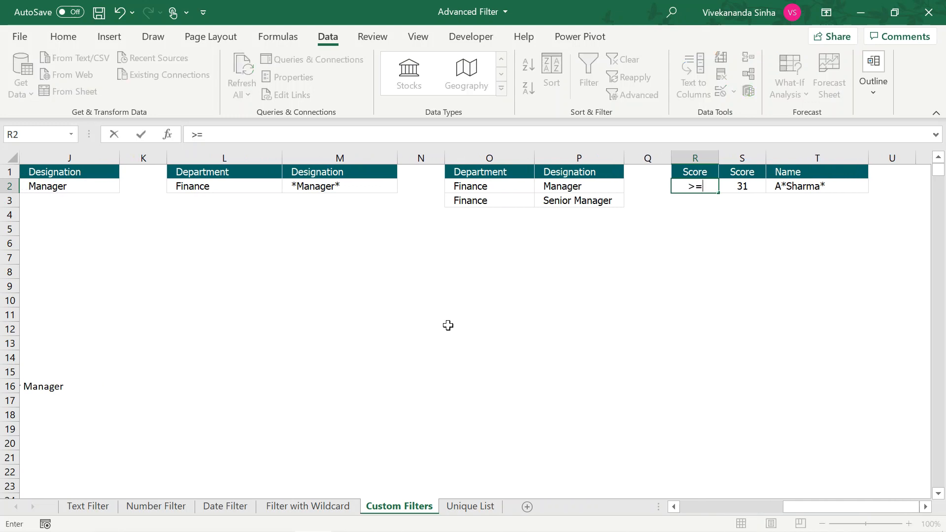
pyautogui.write('60')
pyautogui.press('Tab')
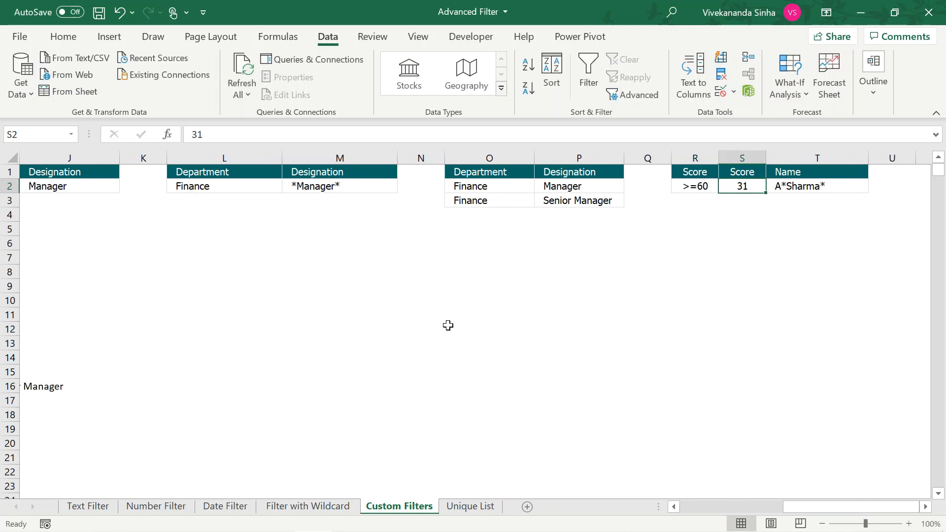
pyautogui.write('<=80')
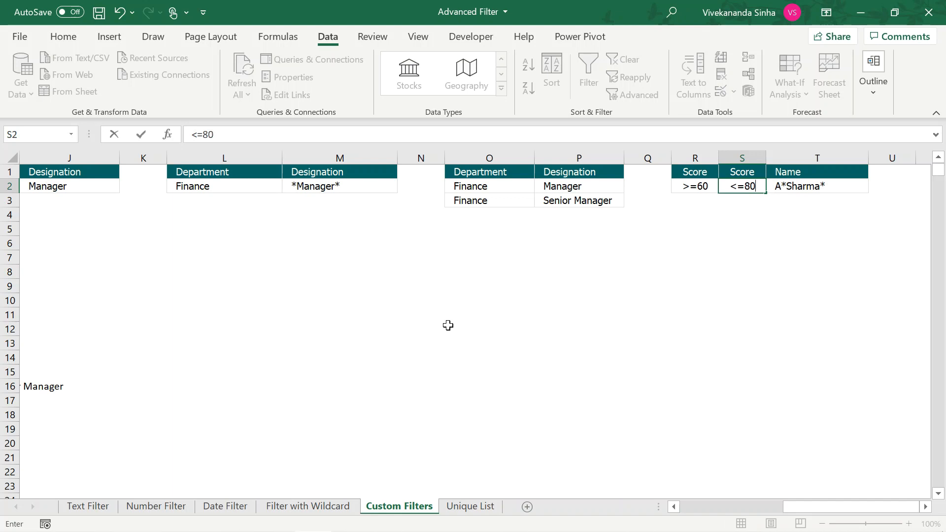
pyautogui.press('Return')
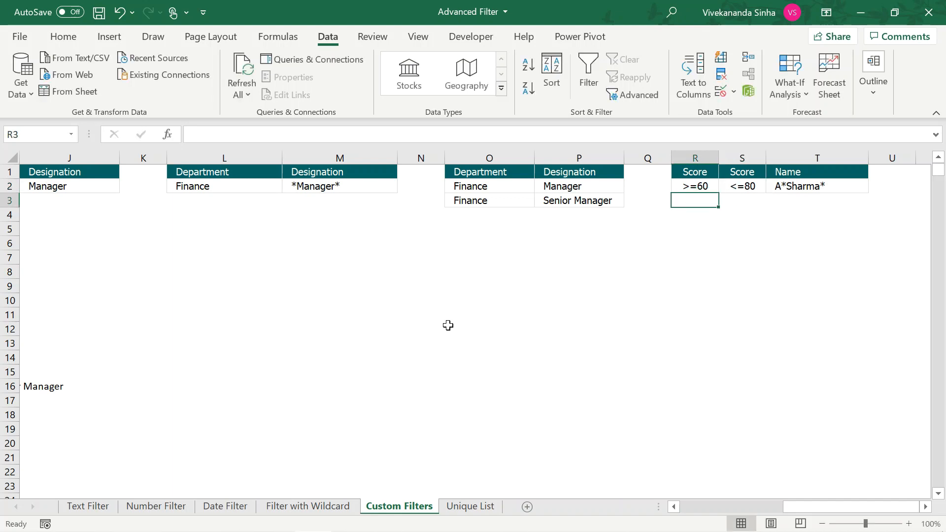
# - Apply an in-place Advanced Filter to the list A1:F751 using criteria range R1:T2
pyautogui.hscroll(-5, 193, 395)
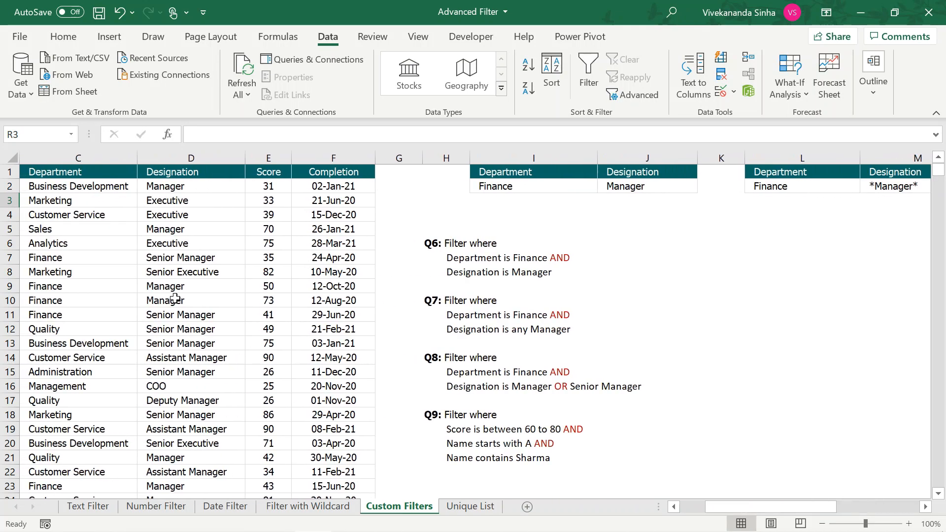
pyautogui.click(207, 287)
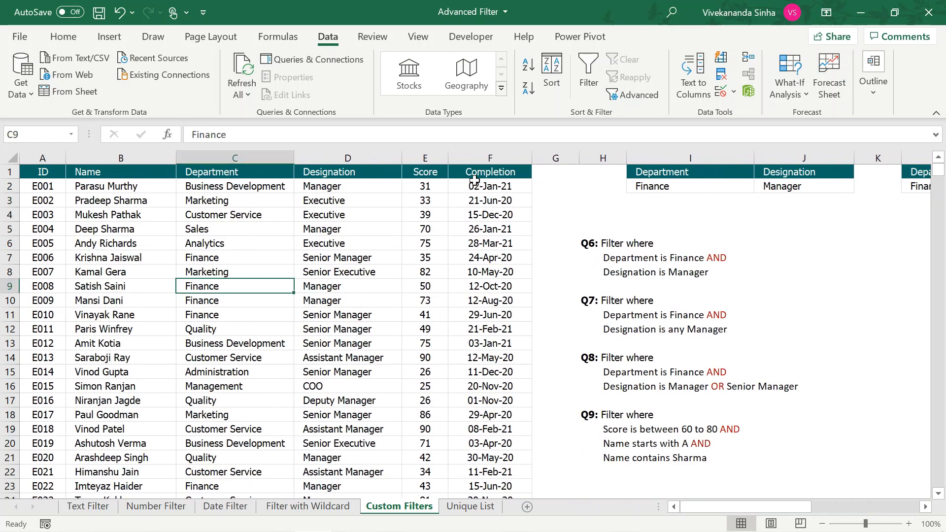
pyautogui.click(622, 96)
pyautogui.click(285, 325)
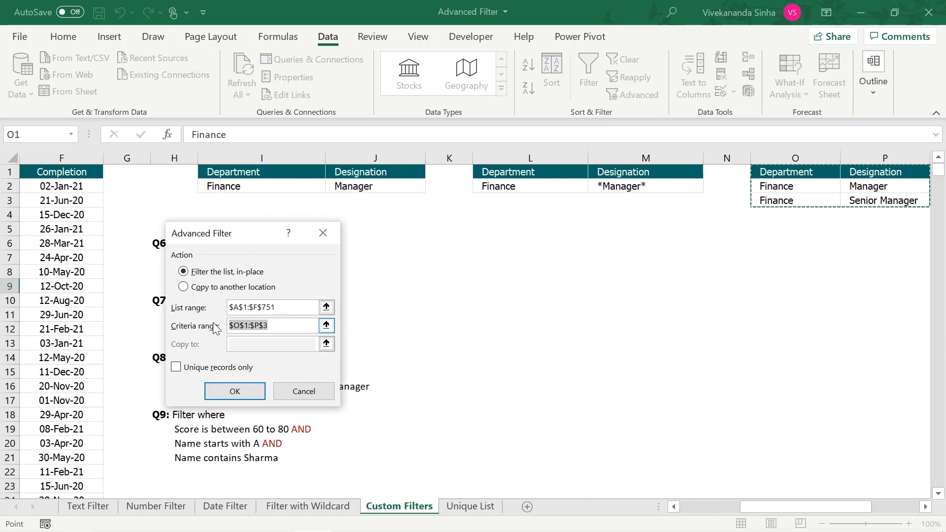
pyautogui.hscroll(3, 639, 308)
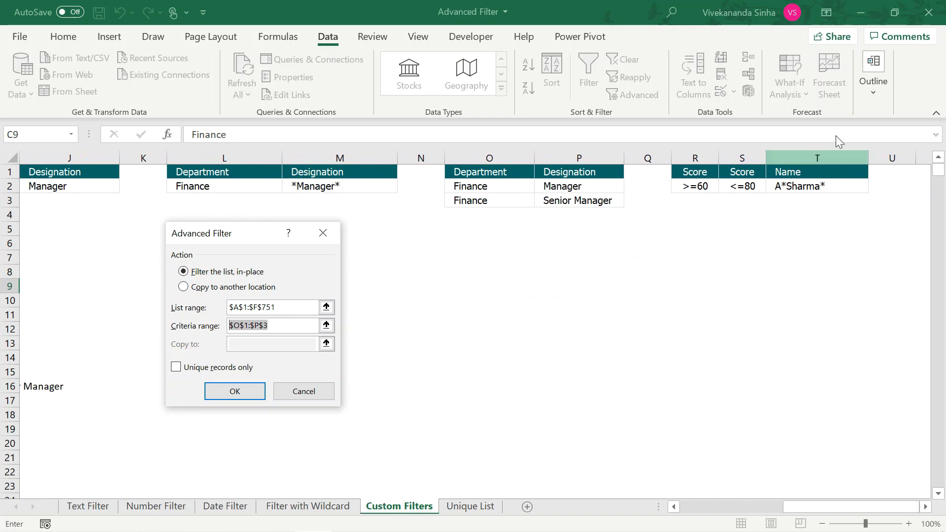
pyautogui.moveTo(693, 171); pyautogui.dragTo(788, 187)
pyautogui.click(248, 393)
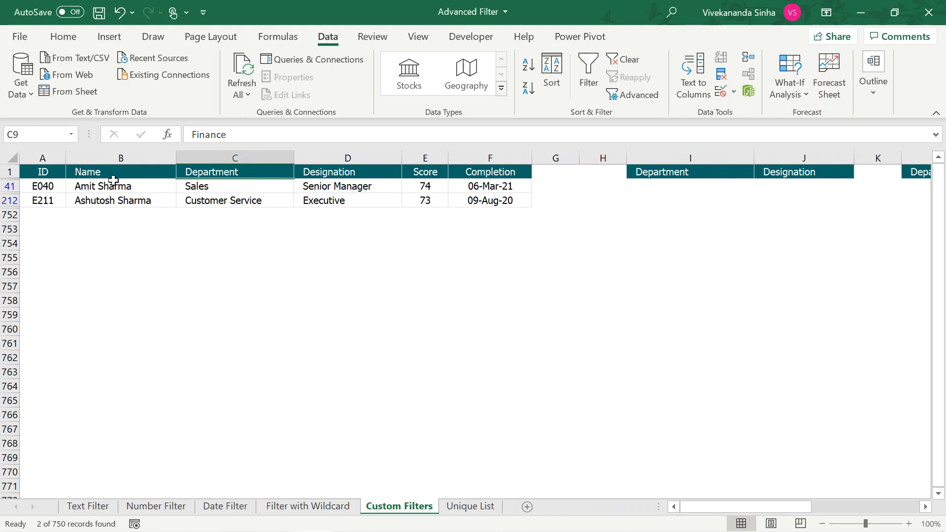
# - Check the names and scores of the records filtered for Q9, and clear the filter from the list
pyautogui.click(113, 185)
pyautogui.click(99, 200)
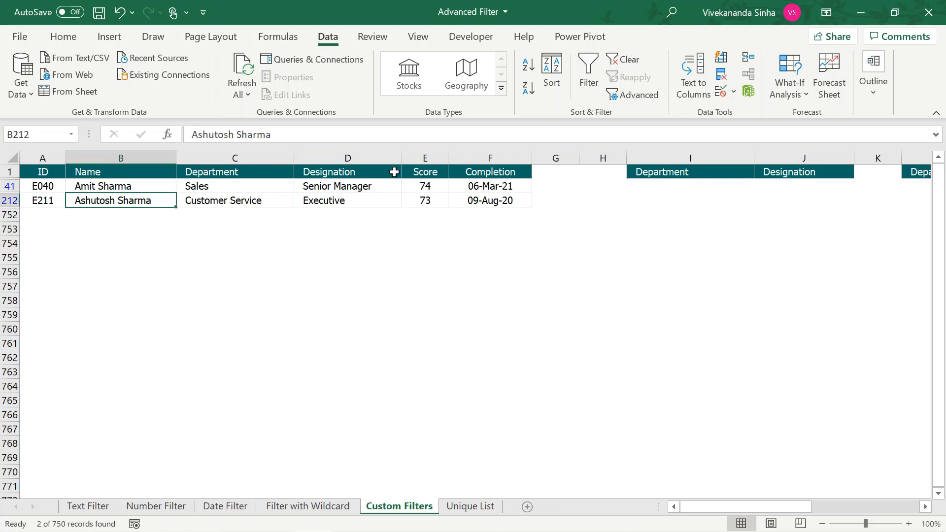
pyautogui.moveTo(424, 187); pyautogui.dragTo(428, 195)
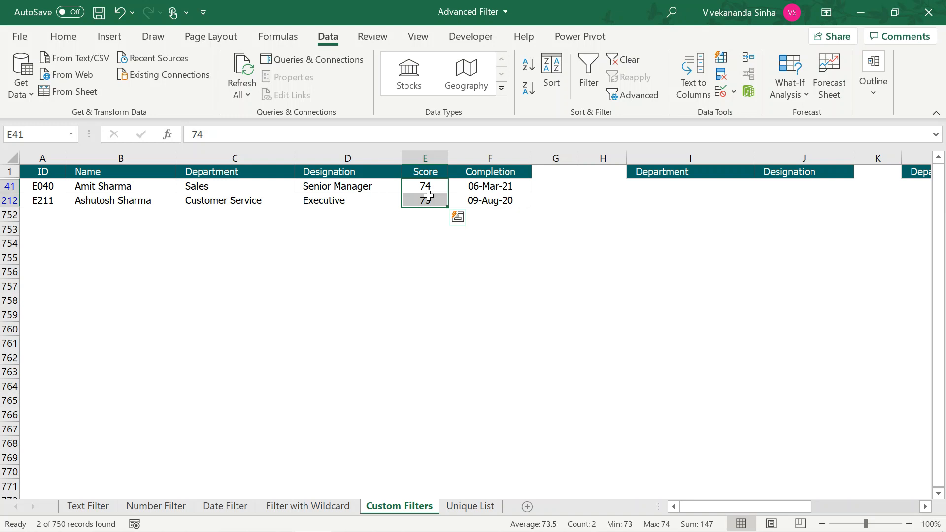
pyautogui.click(628, 60)
pyautogui.hscroll(3, 485, 288)
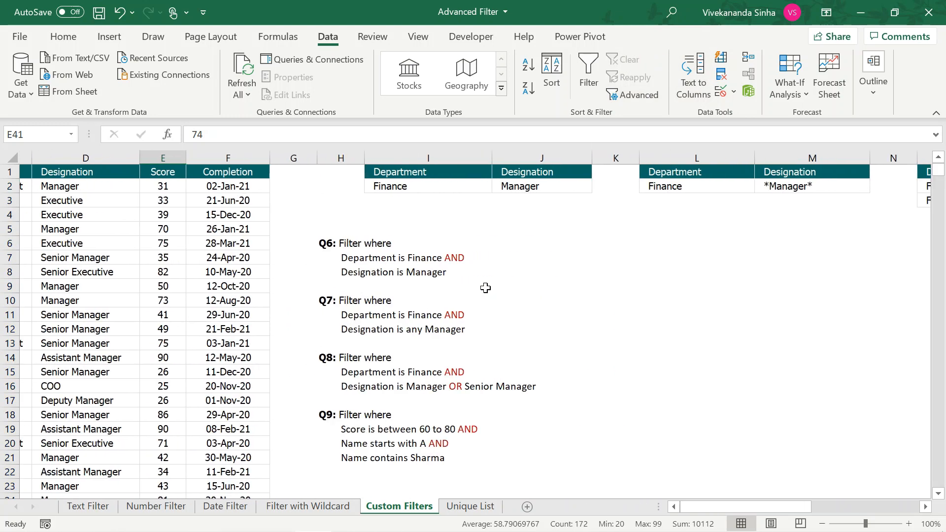
pyautogui.hscroll(5, 485, 288)
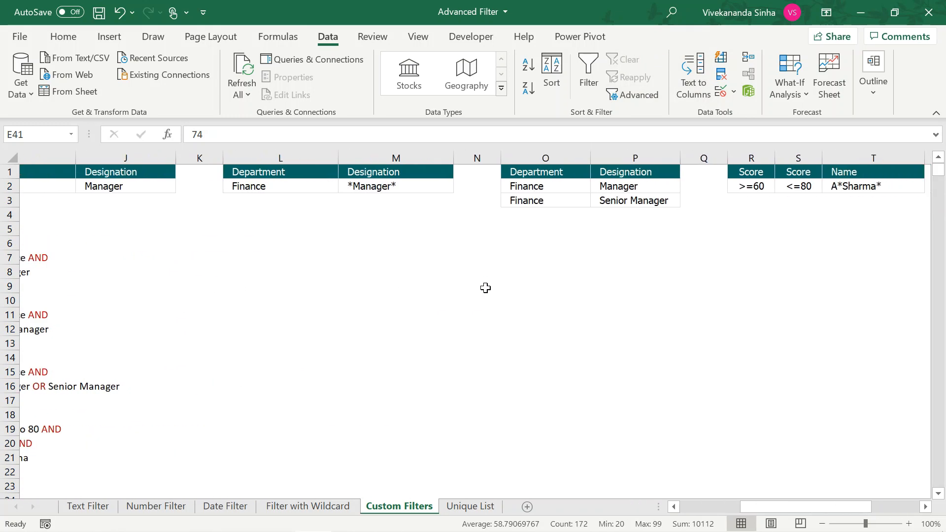
# - Open the Unique List sheet and select its whole Designation column to examine the data for Q10
pyautogui.hscroll(-8, 486, 288)
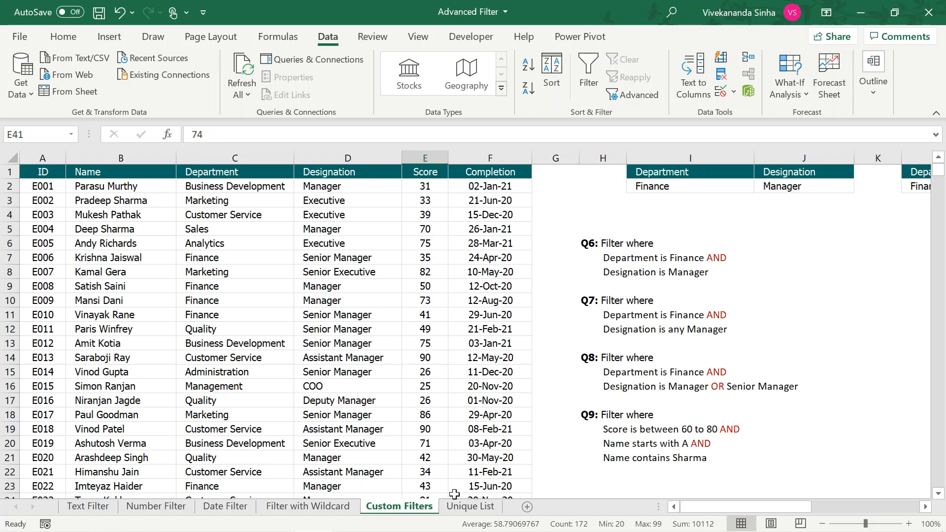
pyautogui.click(457, 507)
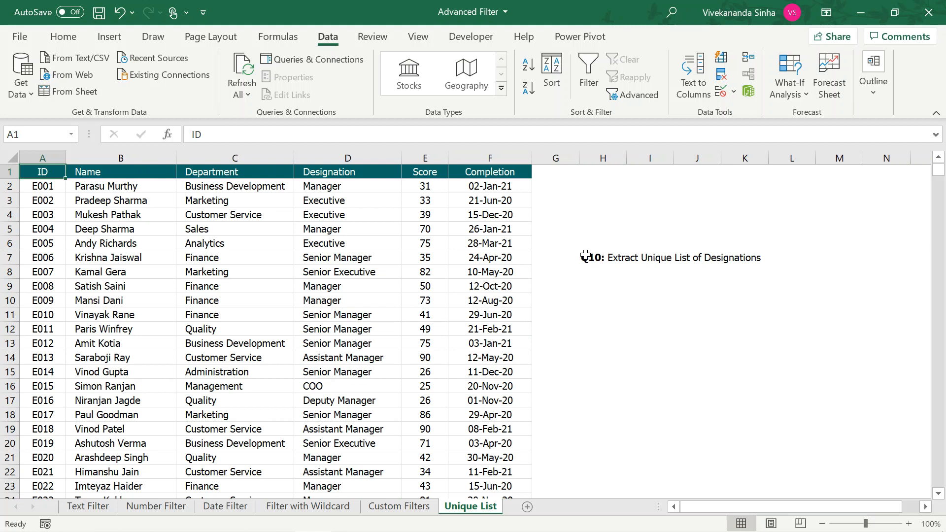
pyautogui.click(364, 155)
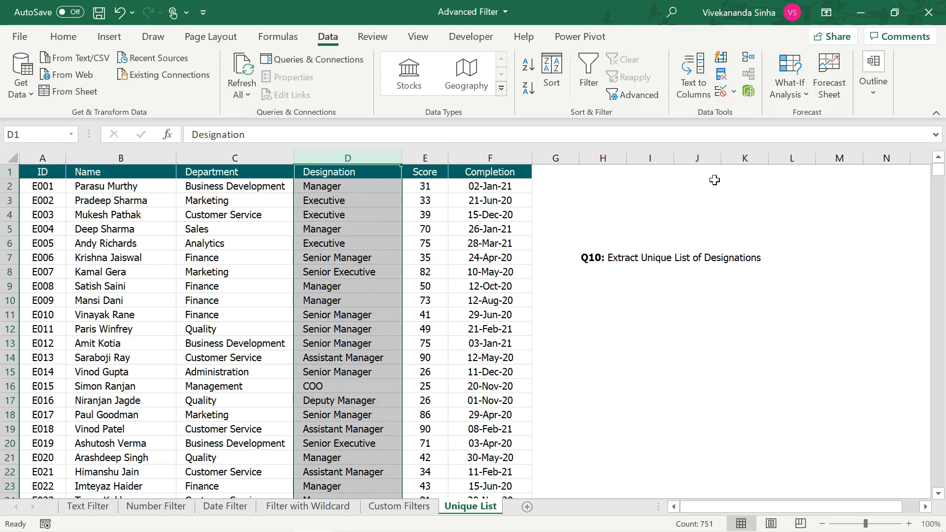
# - Set up an Advanced Filter with column D as the list range, no criteria range, and unique records only
pyautogui.click(418, 191)
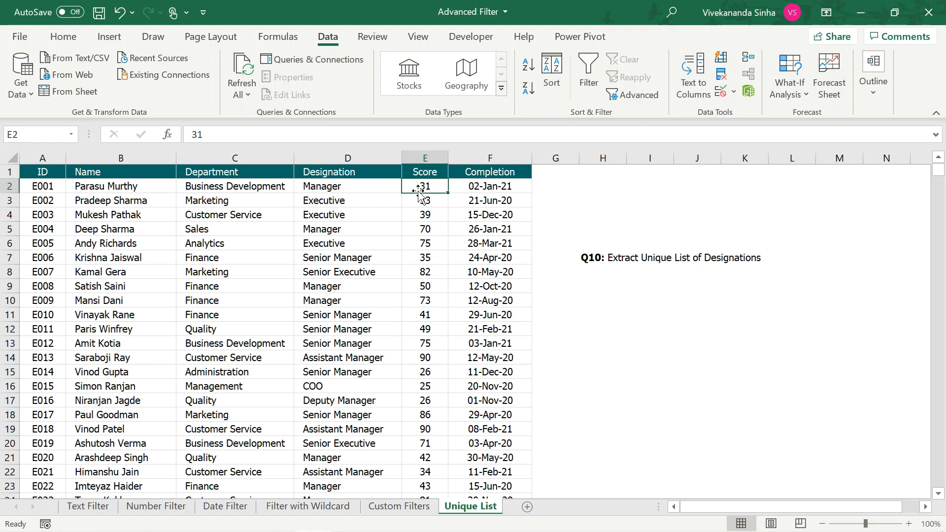
pyautogui.click(638, 98)
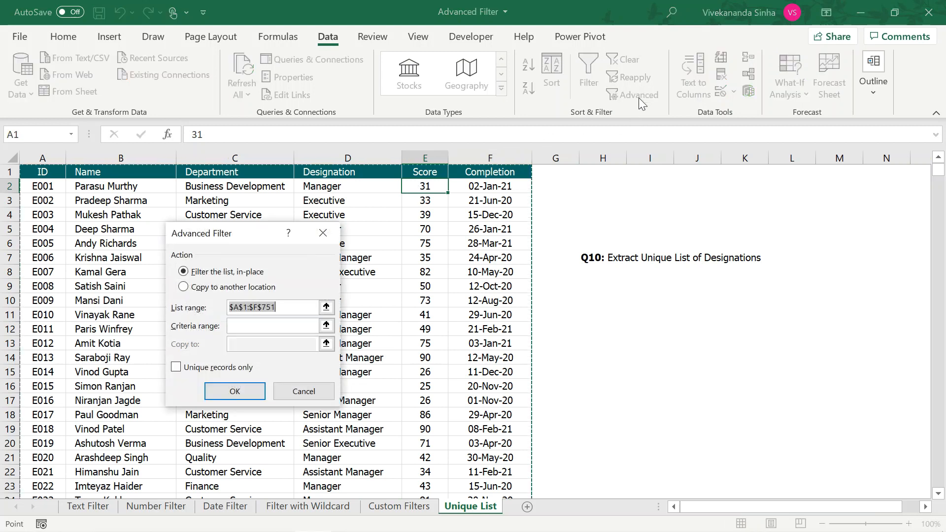
pyautogui.click(356, 157)
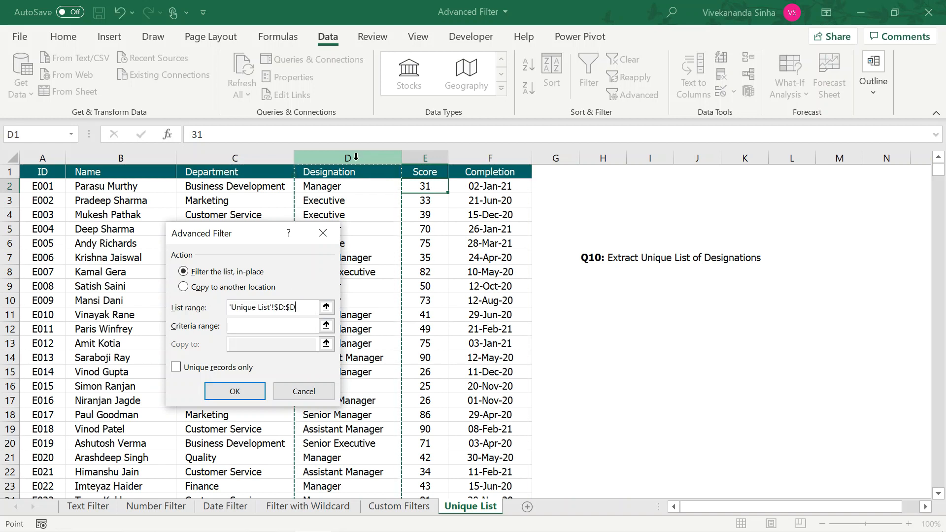
pyautogui.click(254, 326)
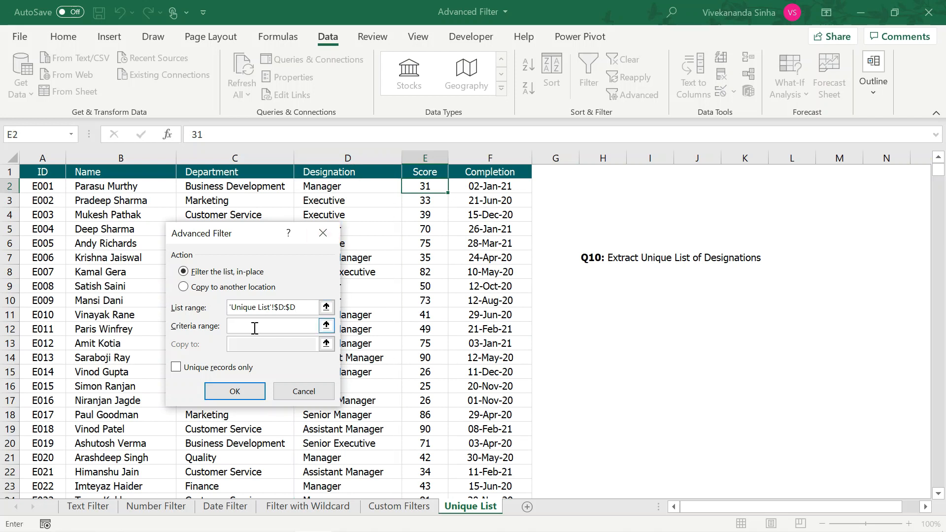
pyautogui.click(188, 367)
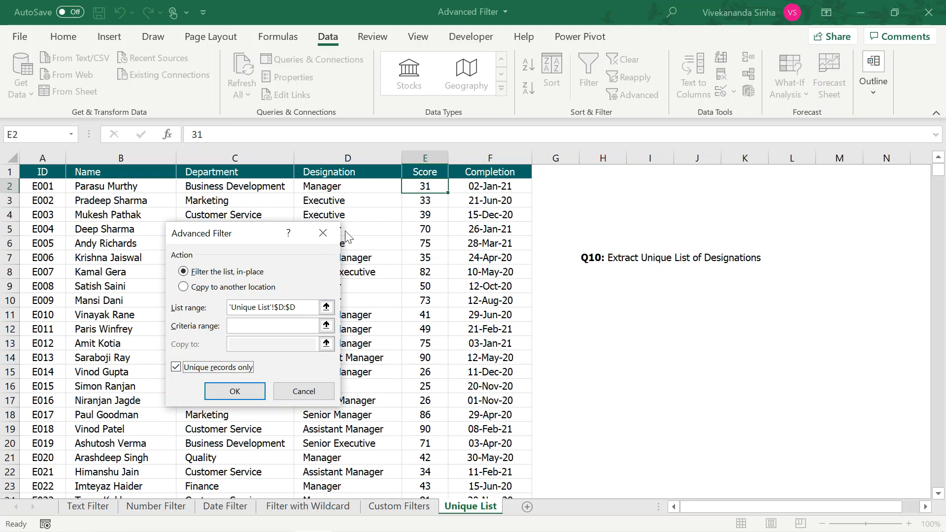
# - Have the filter copy its results to another location starting at cell L1, and run it
pyautogui.click(223, 287)
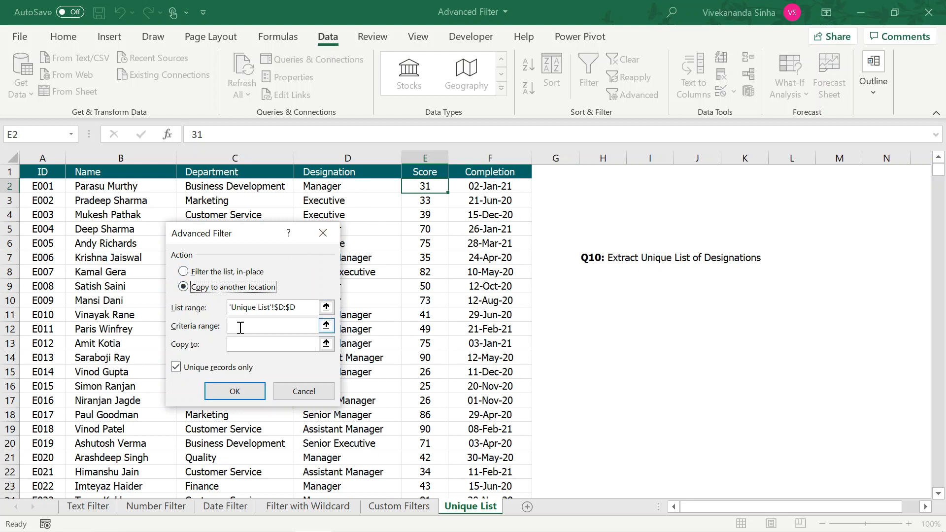
pyautogui.click(240, 343)
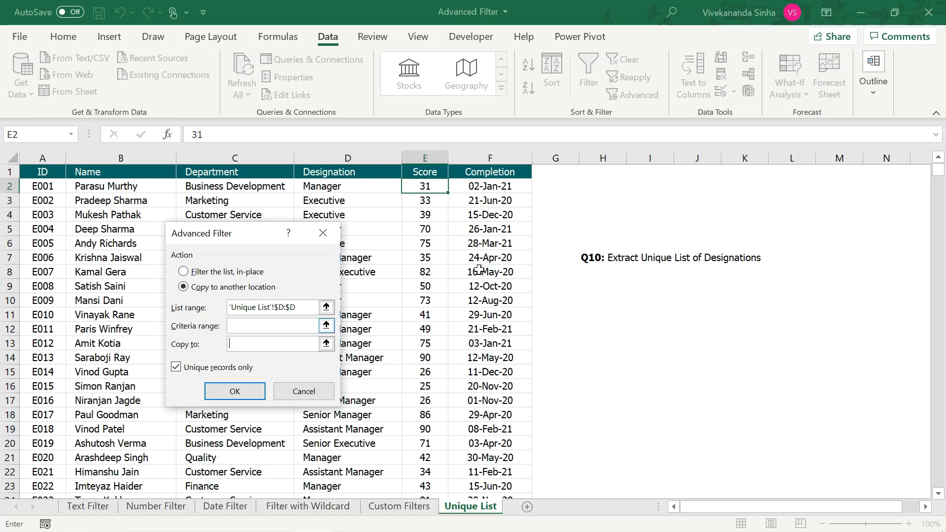
pyautogui.click(657, 173)
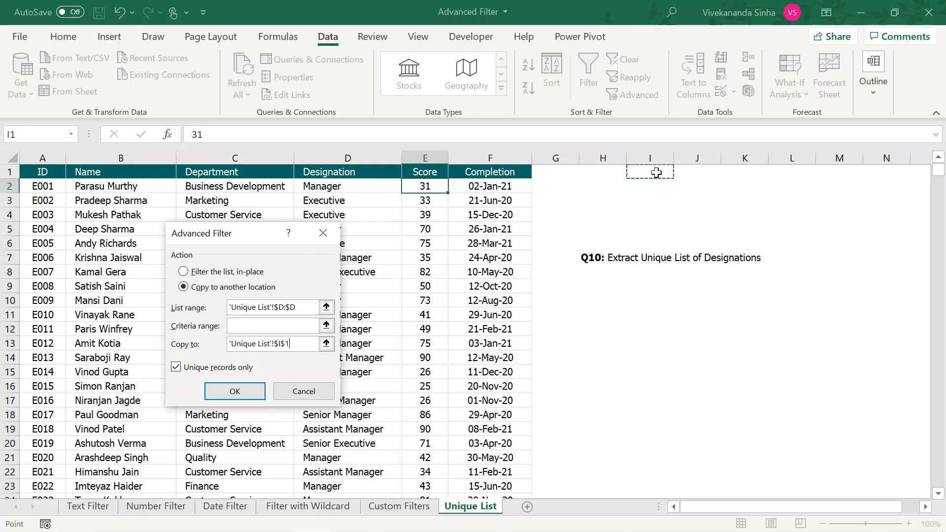
pyautogui.click(798, 170)
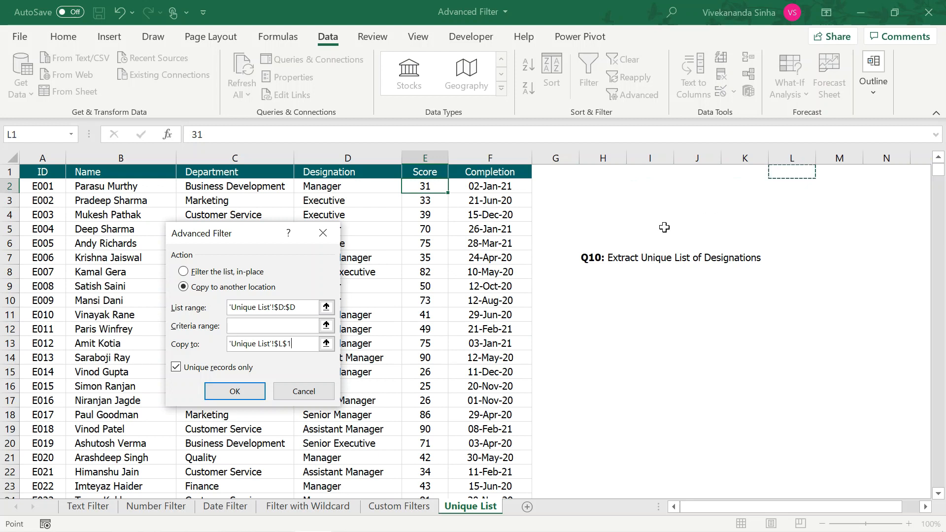
pyautogui.click(250, 397)
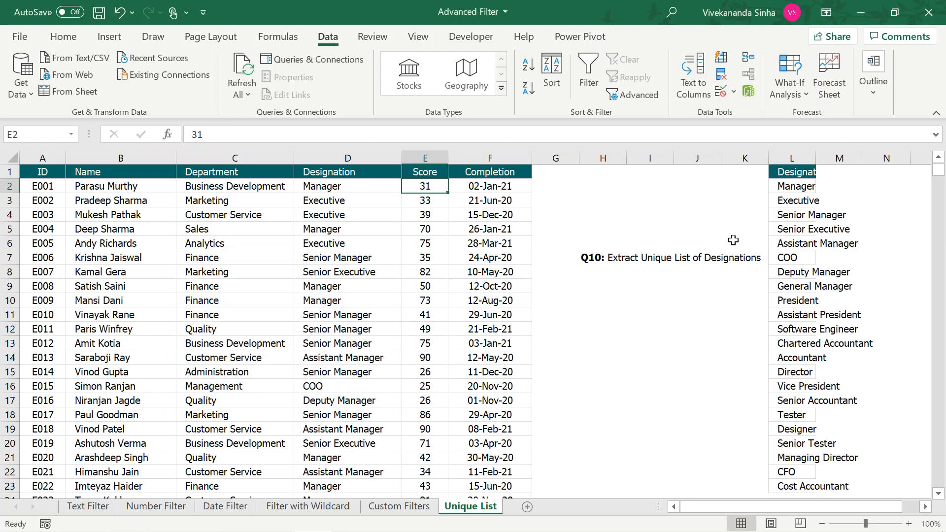
# - Fit column L to the width of its contents and review the extracted designations in L2:L23
pyautogui.doubleClick(815, 158)
pyautogui.scroll(-6, 813, 298)
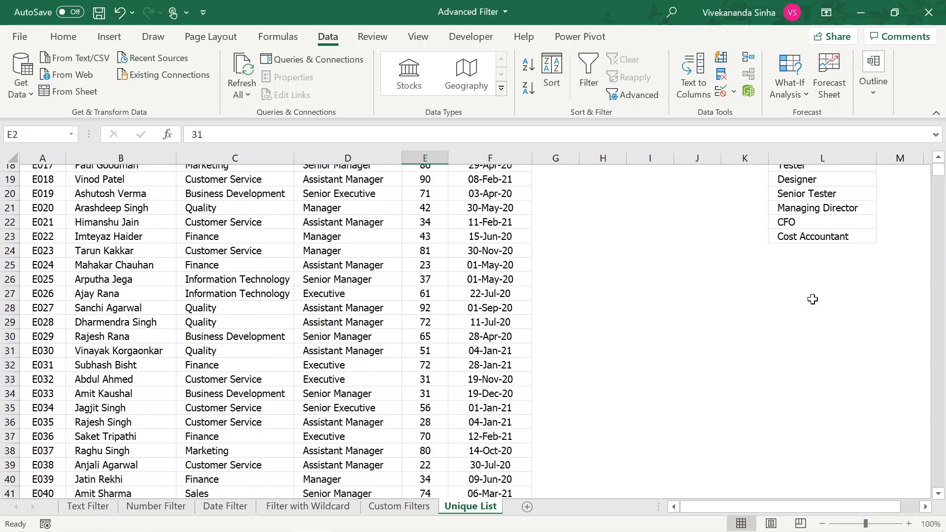
pyautogui.scroll(7, 812, 299)
pyautogui.moveTo(805, 190); pyautogui.dragTo(827, 415)
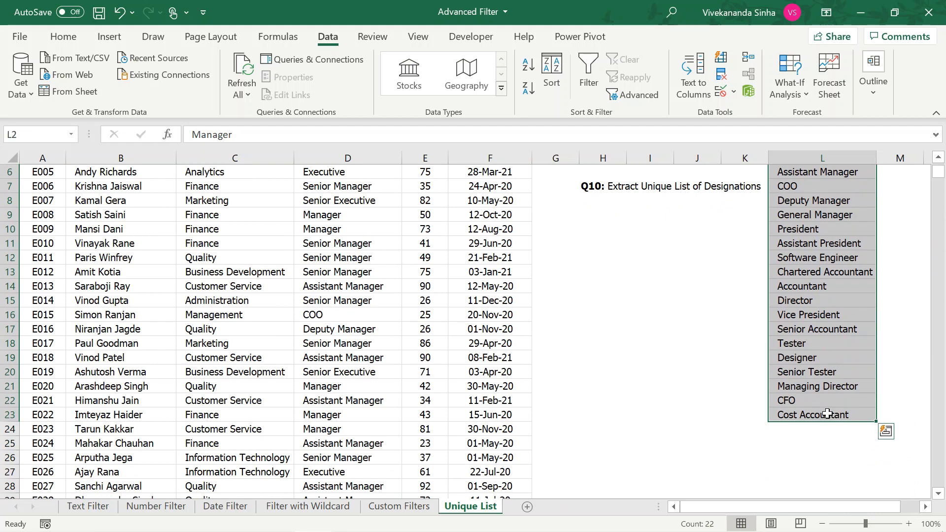
pyautogui.scroll(2, 656, 370)
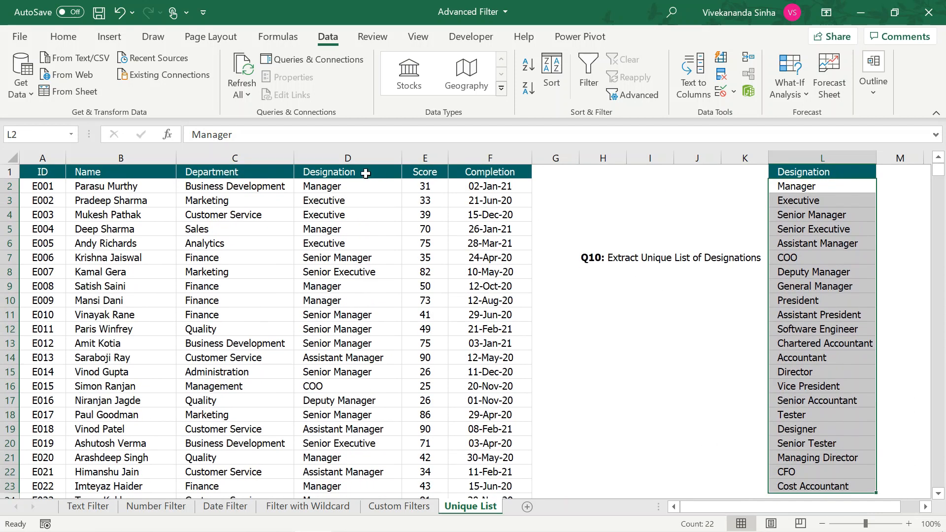
# - Check the extent of the source Designation column from its header to its last entry, and return to D1
pyautogui.click(338, 167)
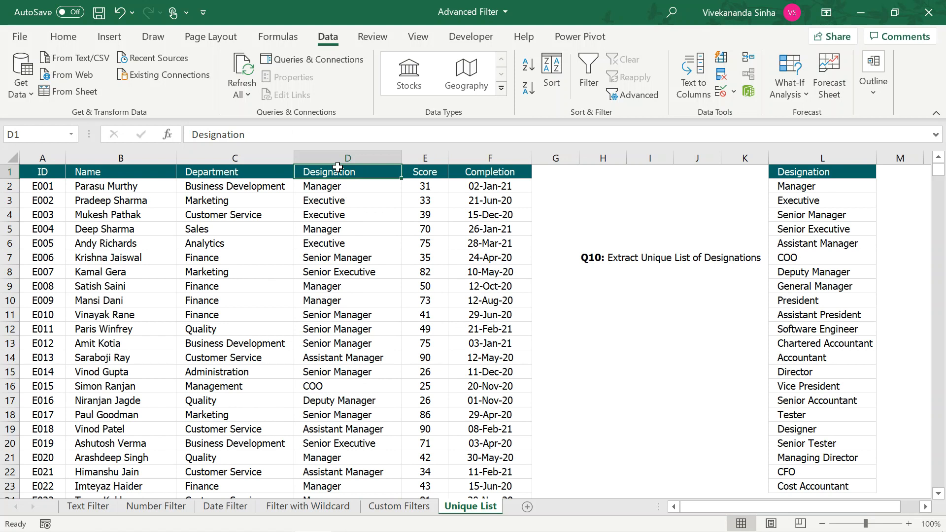
pyautogui.hotkey('ctrl', 'Down')
pyautogui.hotkey('ctrl', 'Up')
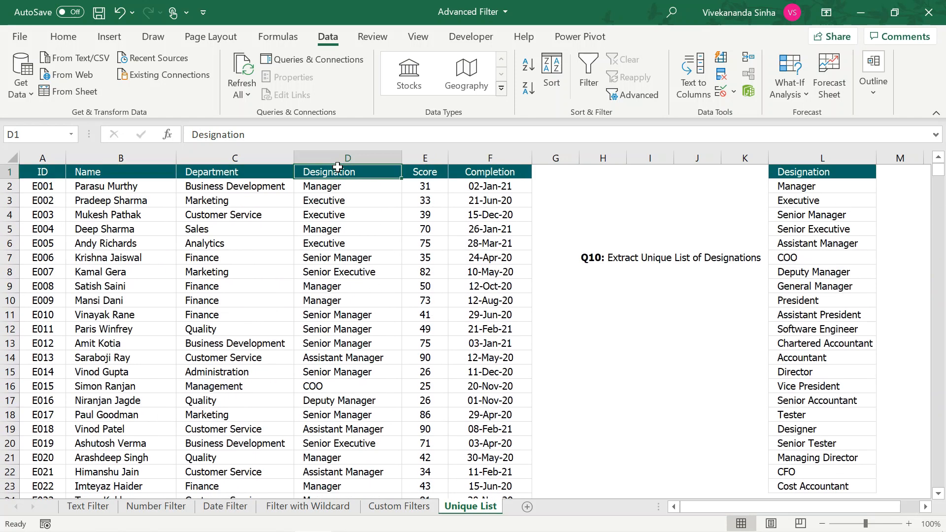